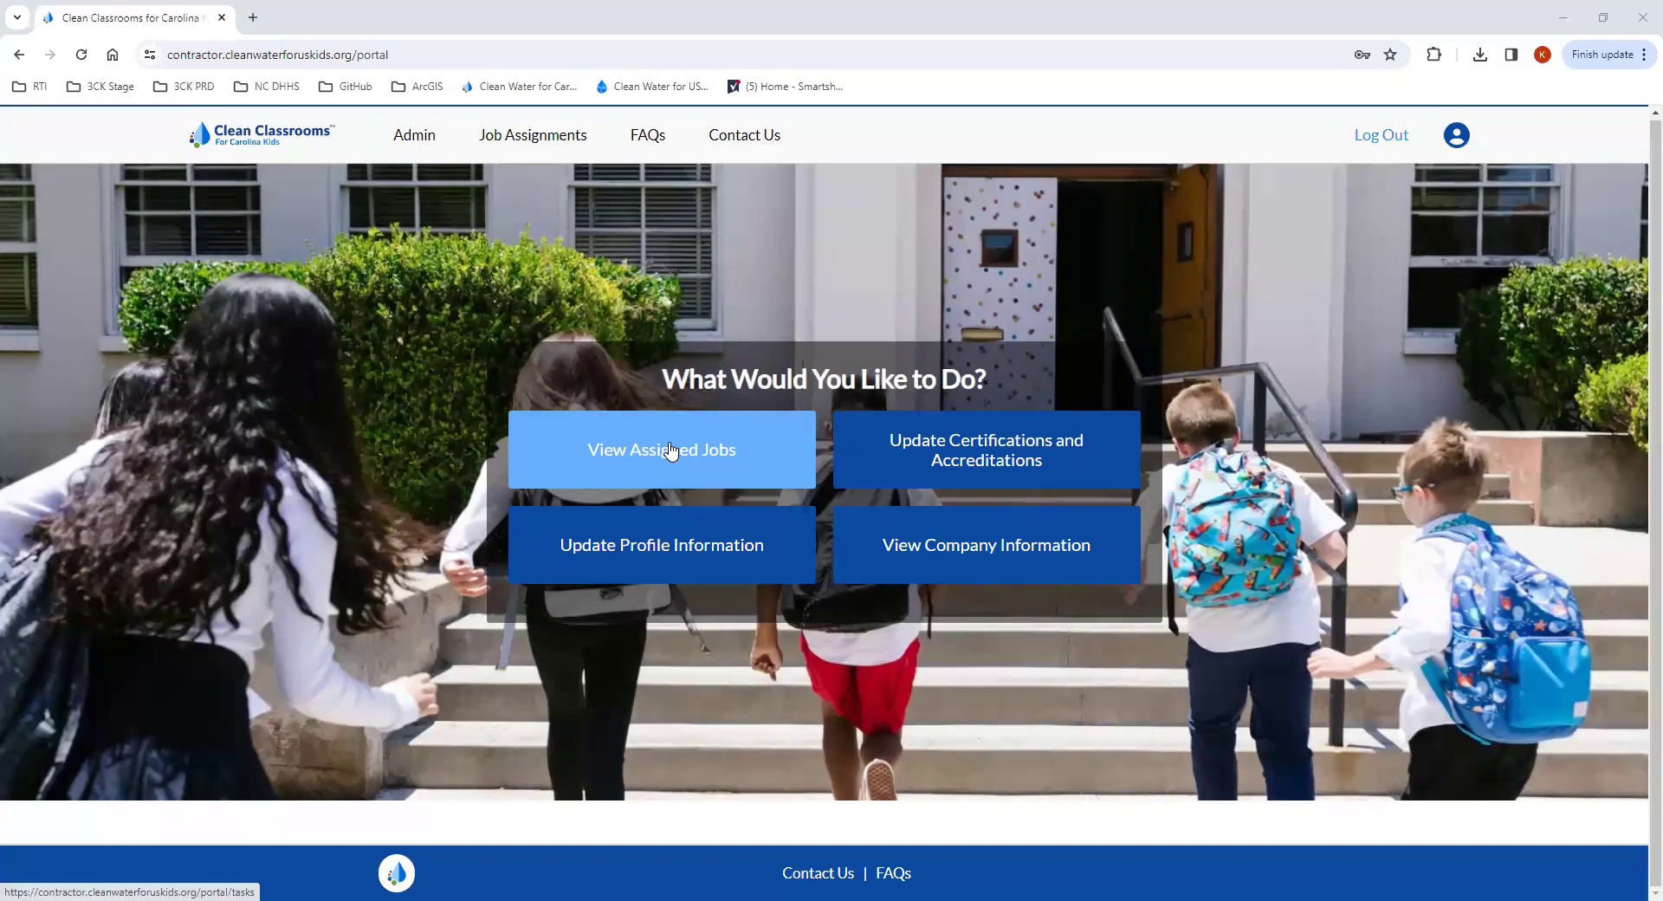
Open the assigned asbestos inspection job for RTI's Child Care Facility [TEST] and view its enrollment survey, returning to the job page.
click(672, 449)
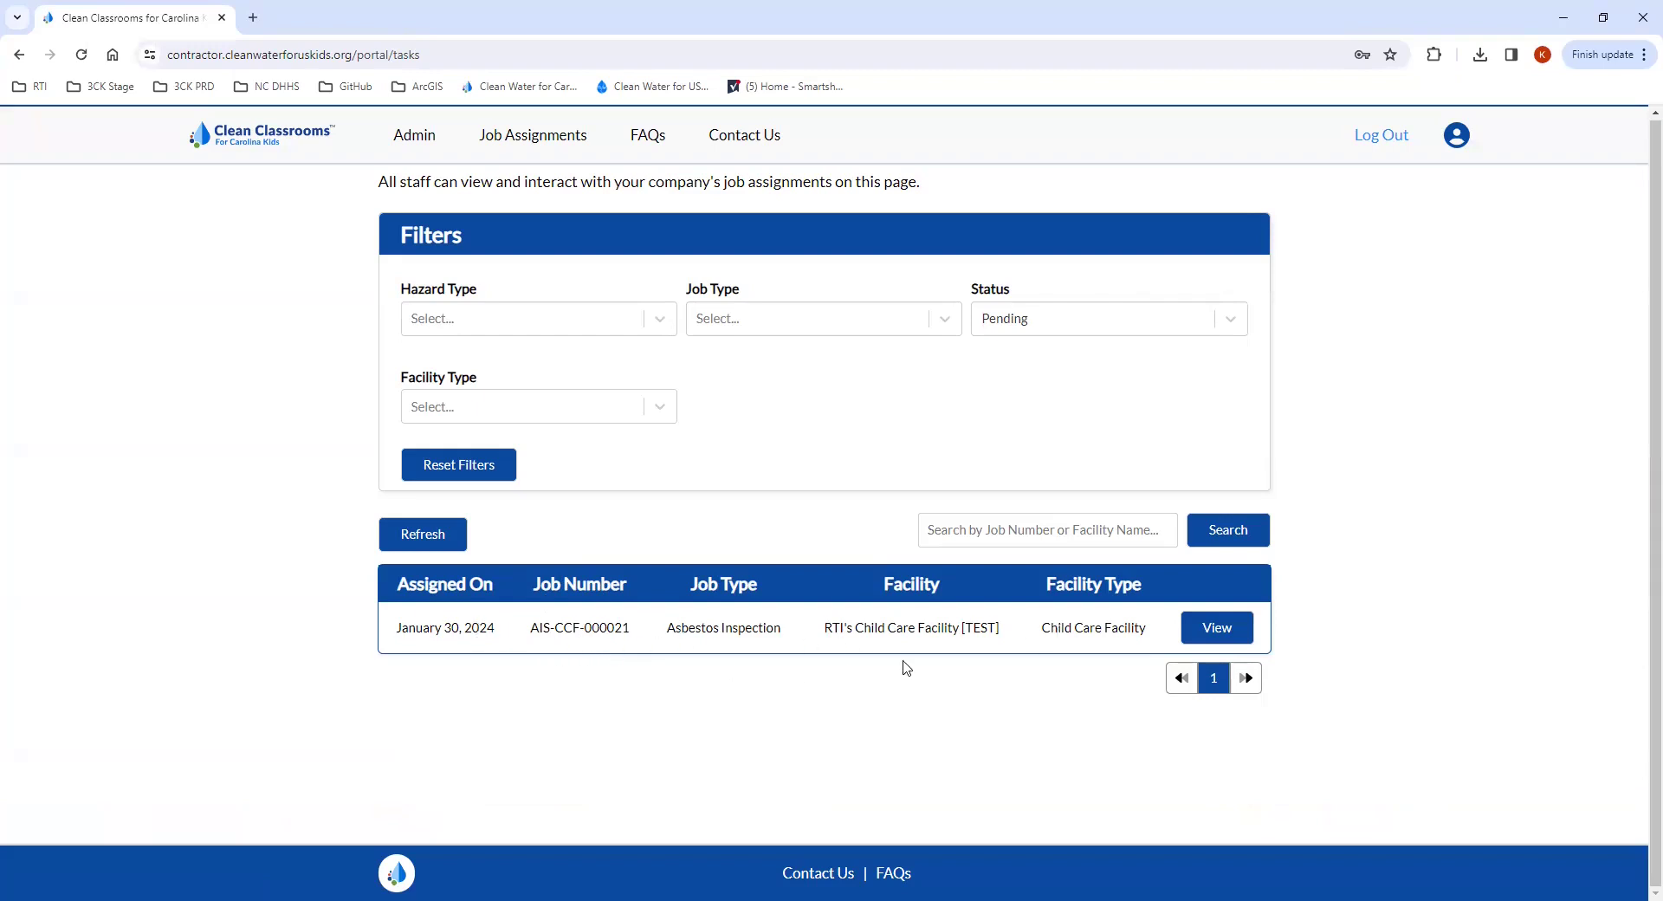
click(1216, 633)
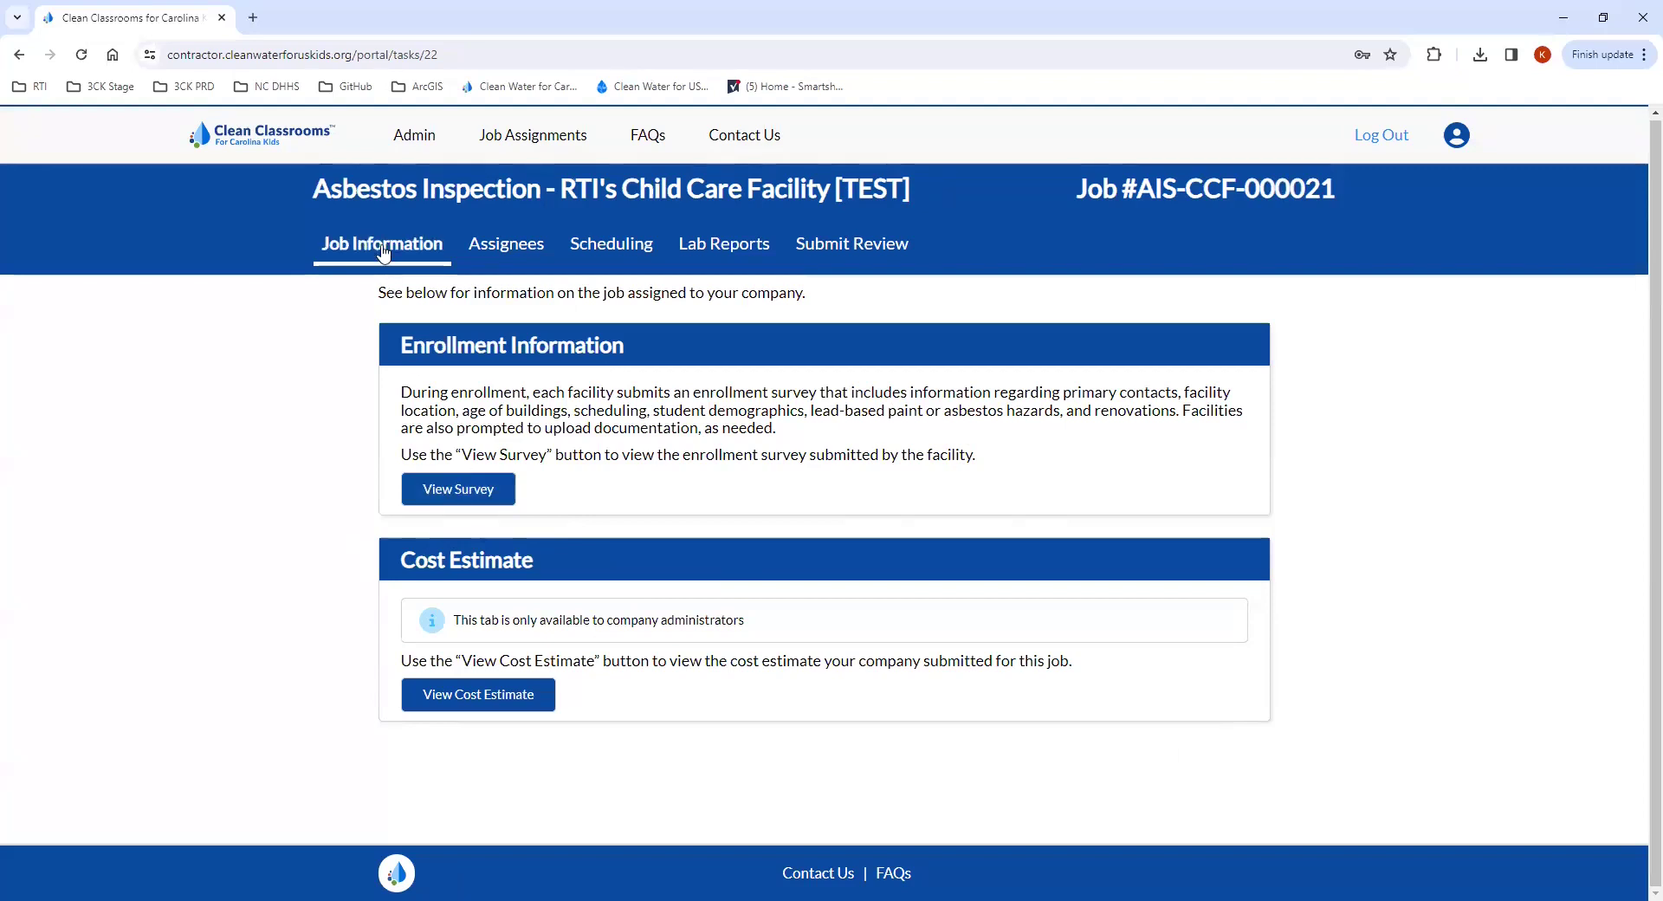
click(447, 488)
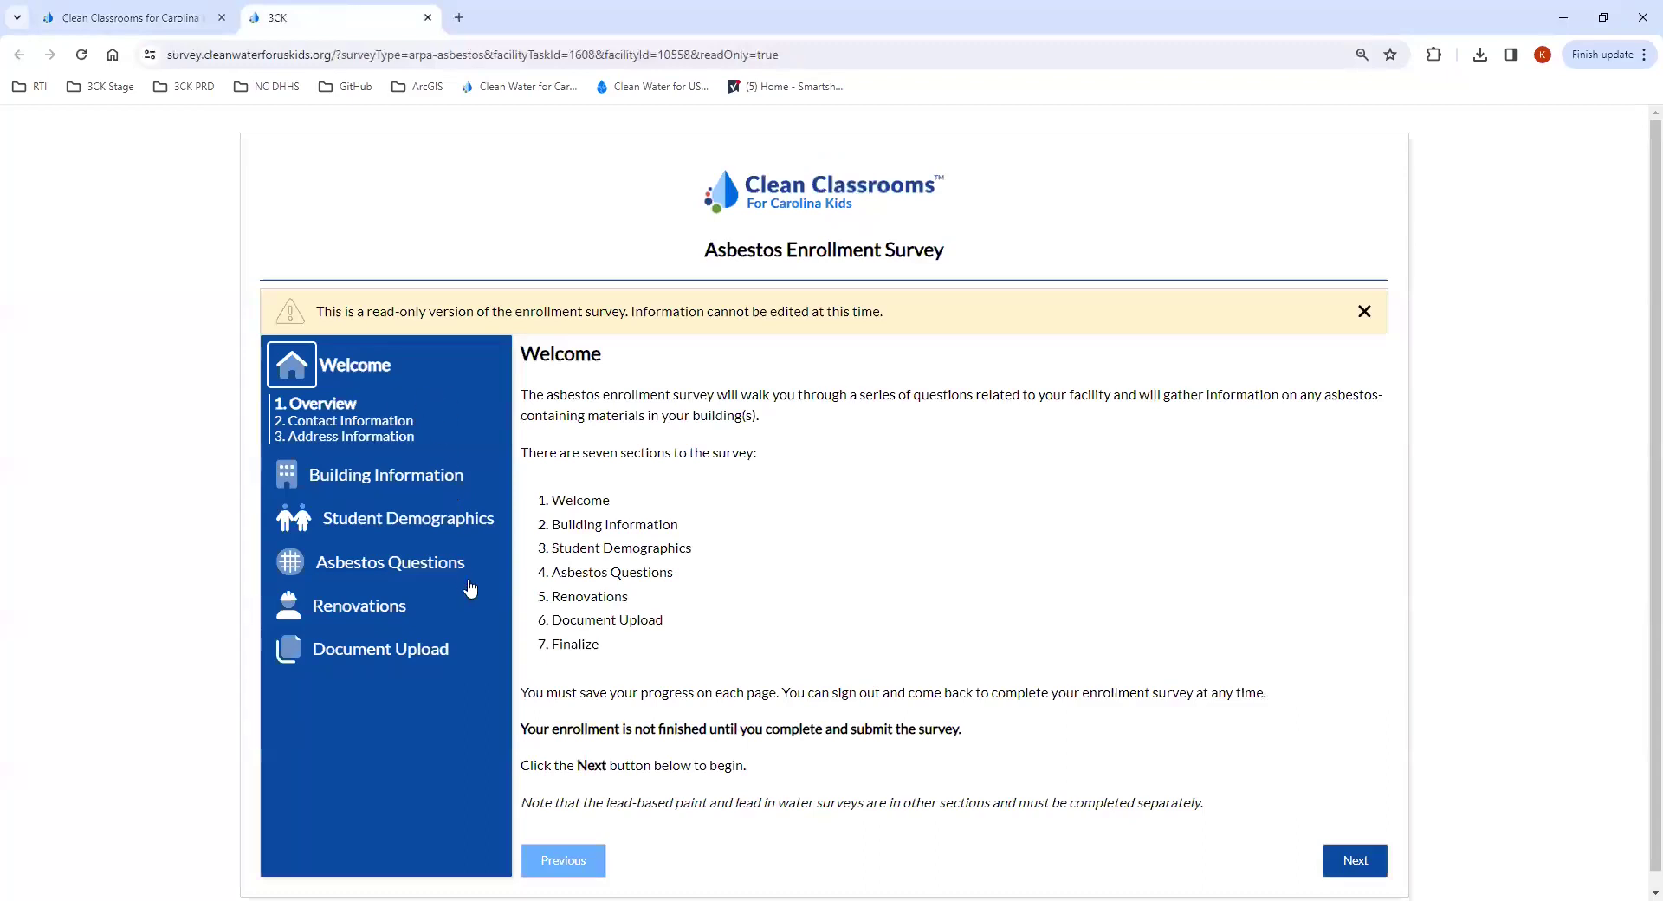
click(158, 26)
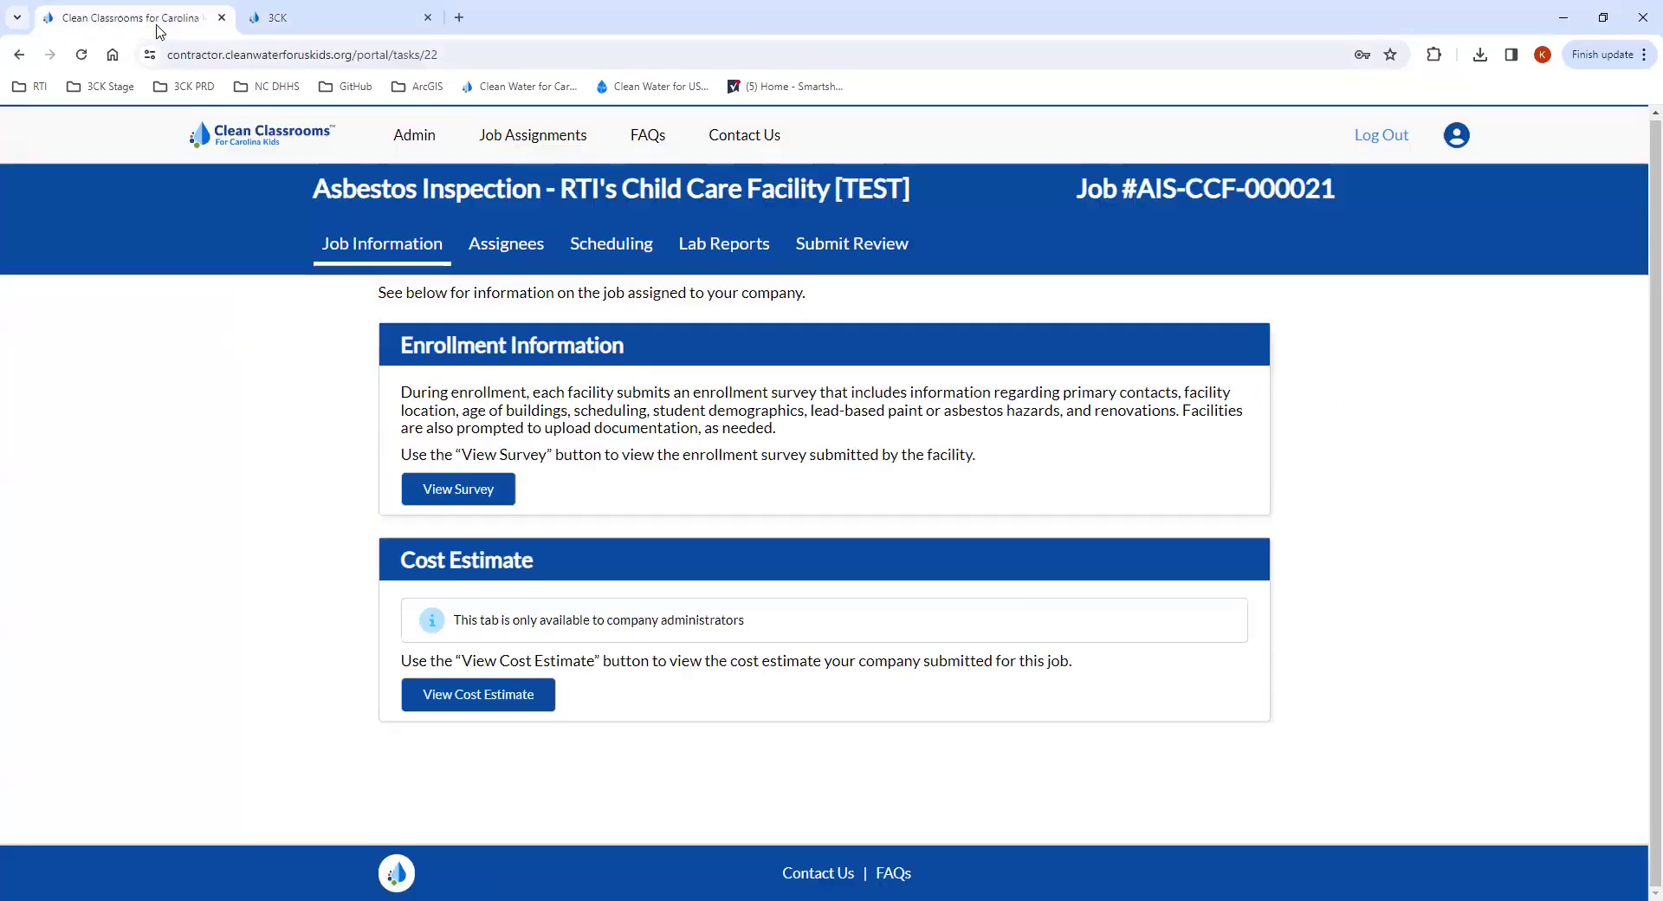
Review the cost estimate submitted for the job, including staff hours, cost summary and comments, and return to the job information.
click(464, 697)
scroll(661, 390, down, 3)
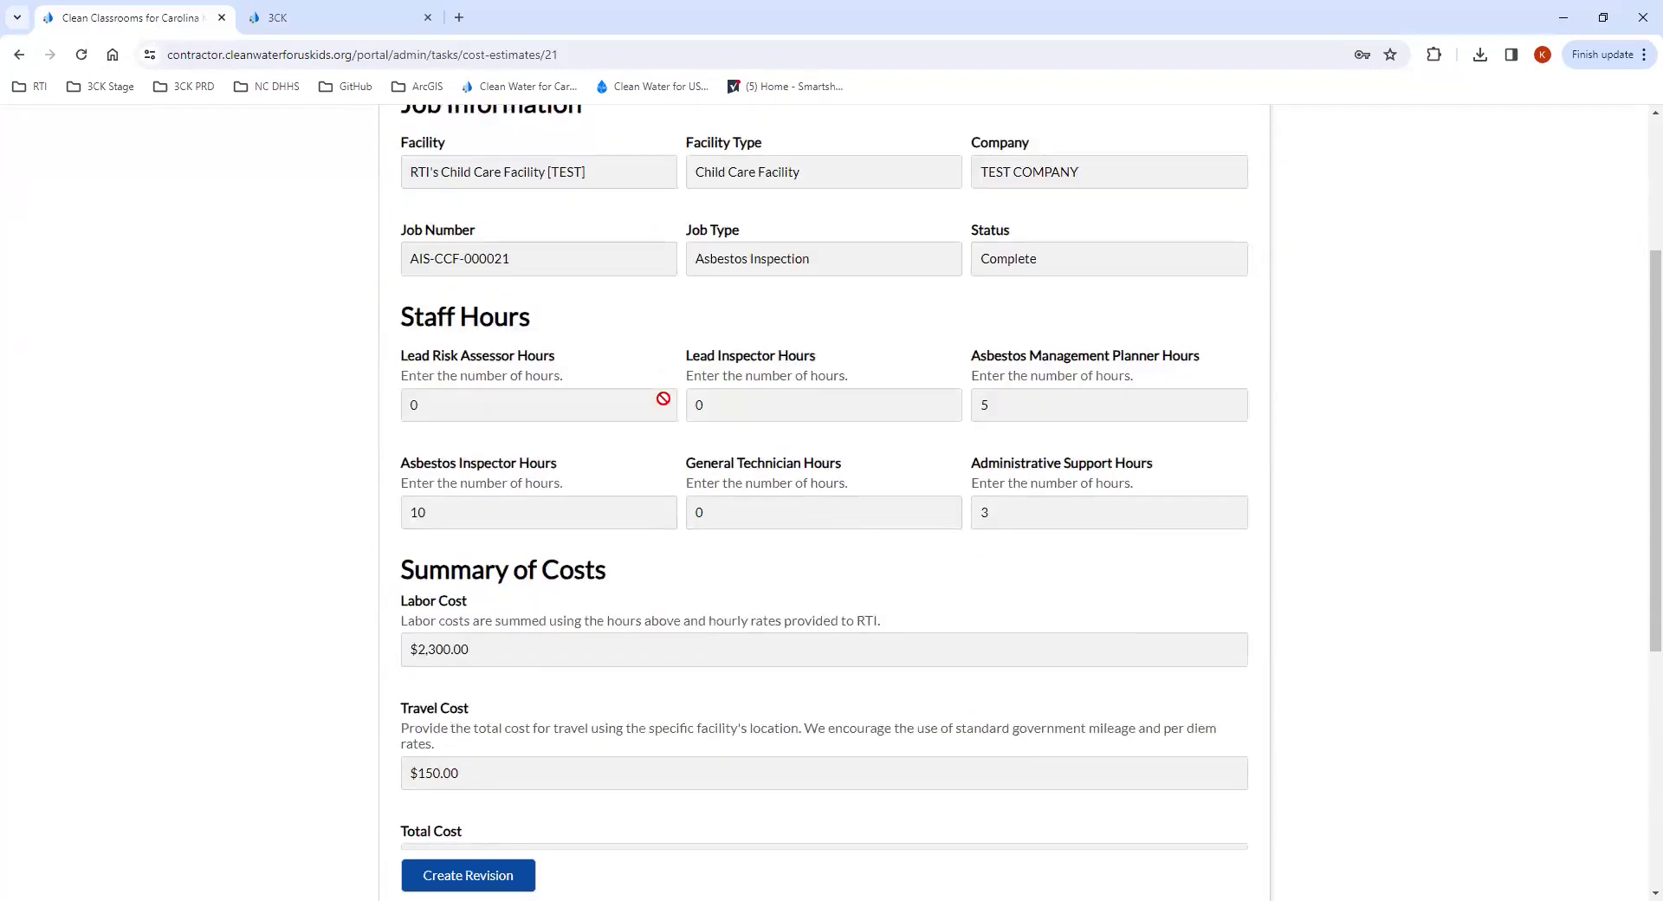
scroll(663, 403, down, 5)
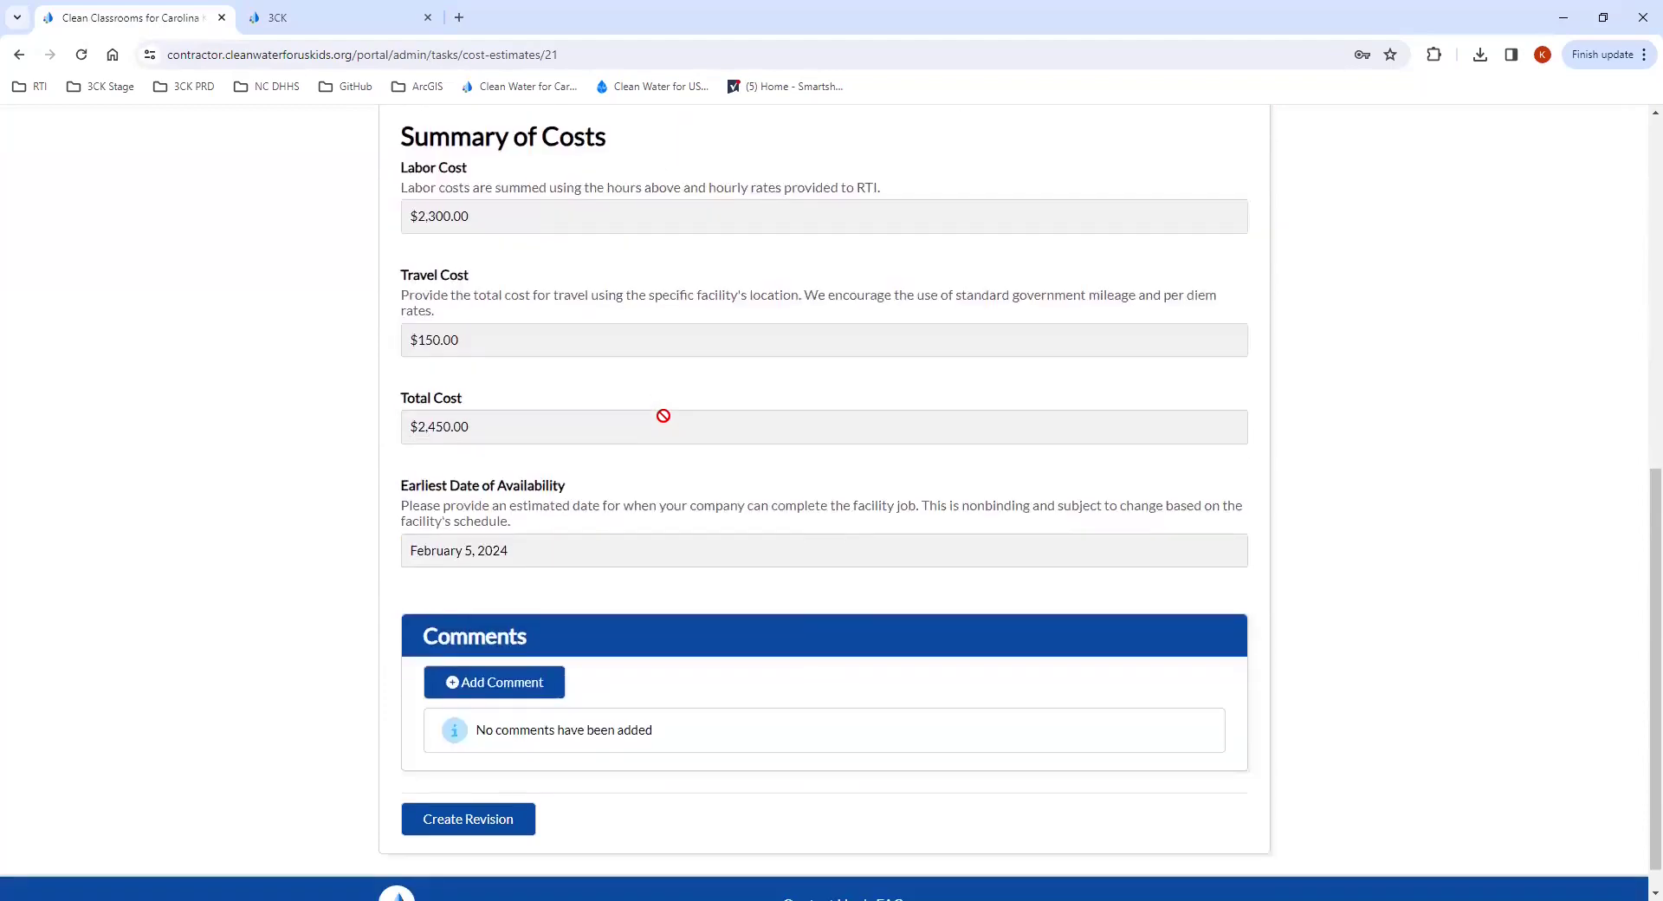
scroll(663, 416, up, 7)
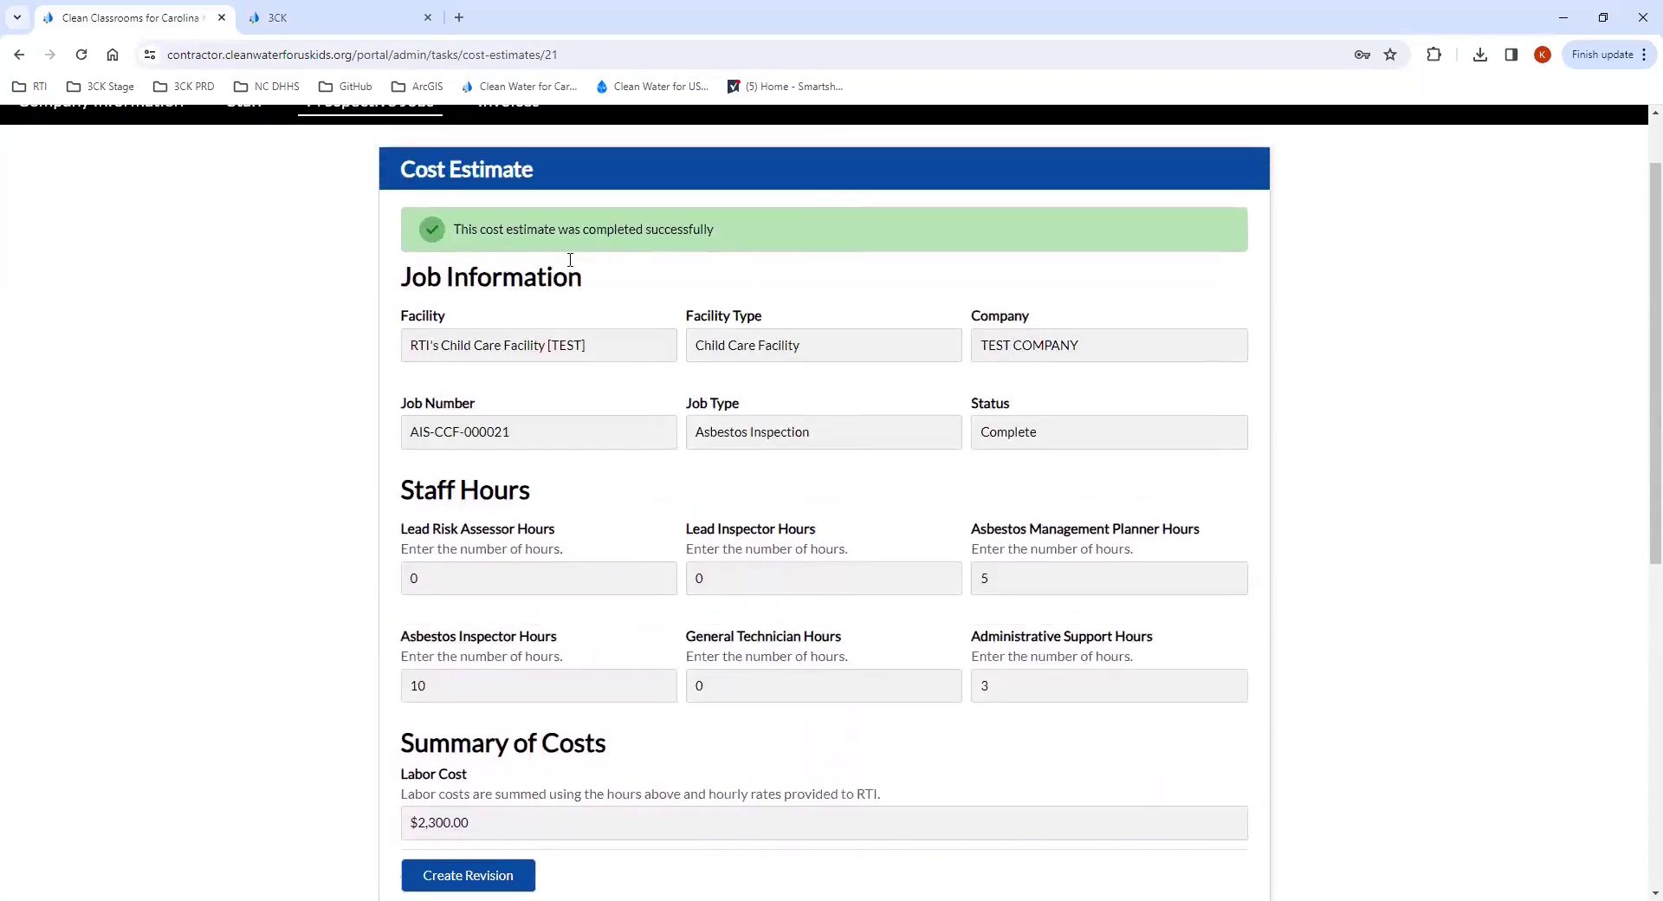
scroll(570, 260, up, 2)
click(19, 54)
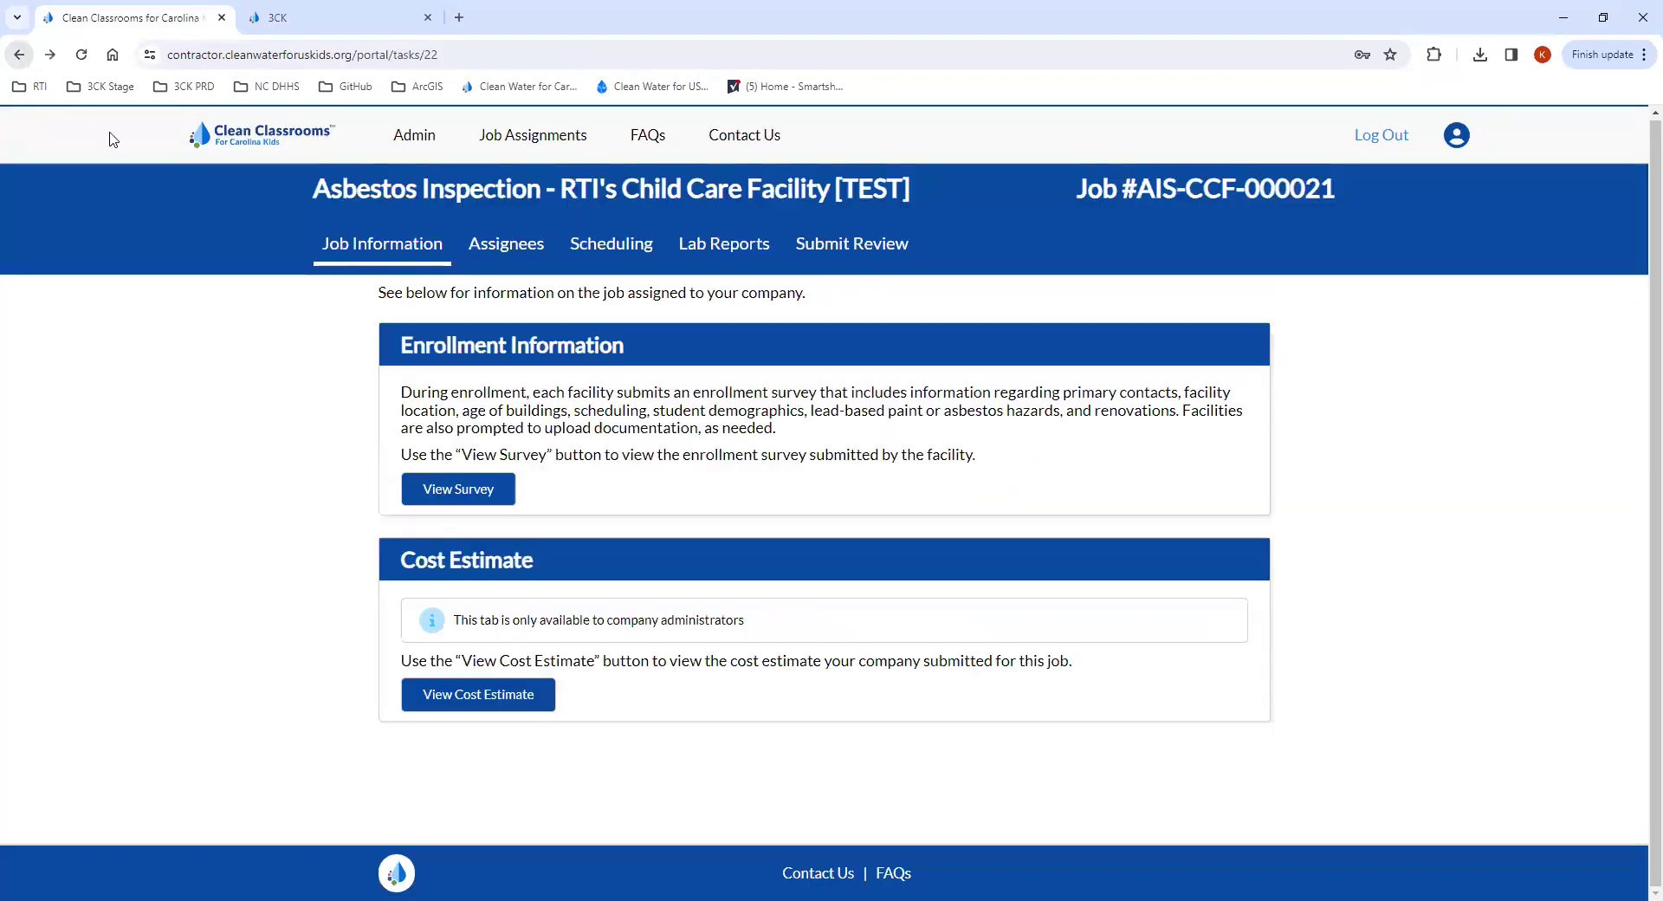
View the job's assignees and the contractors available for assignment, leaving the form without adding anyone.
click(524, 251)
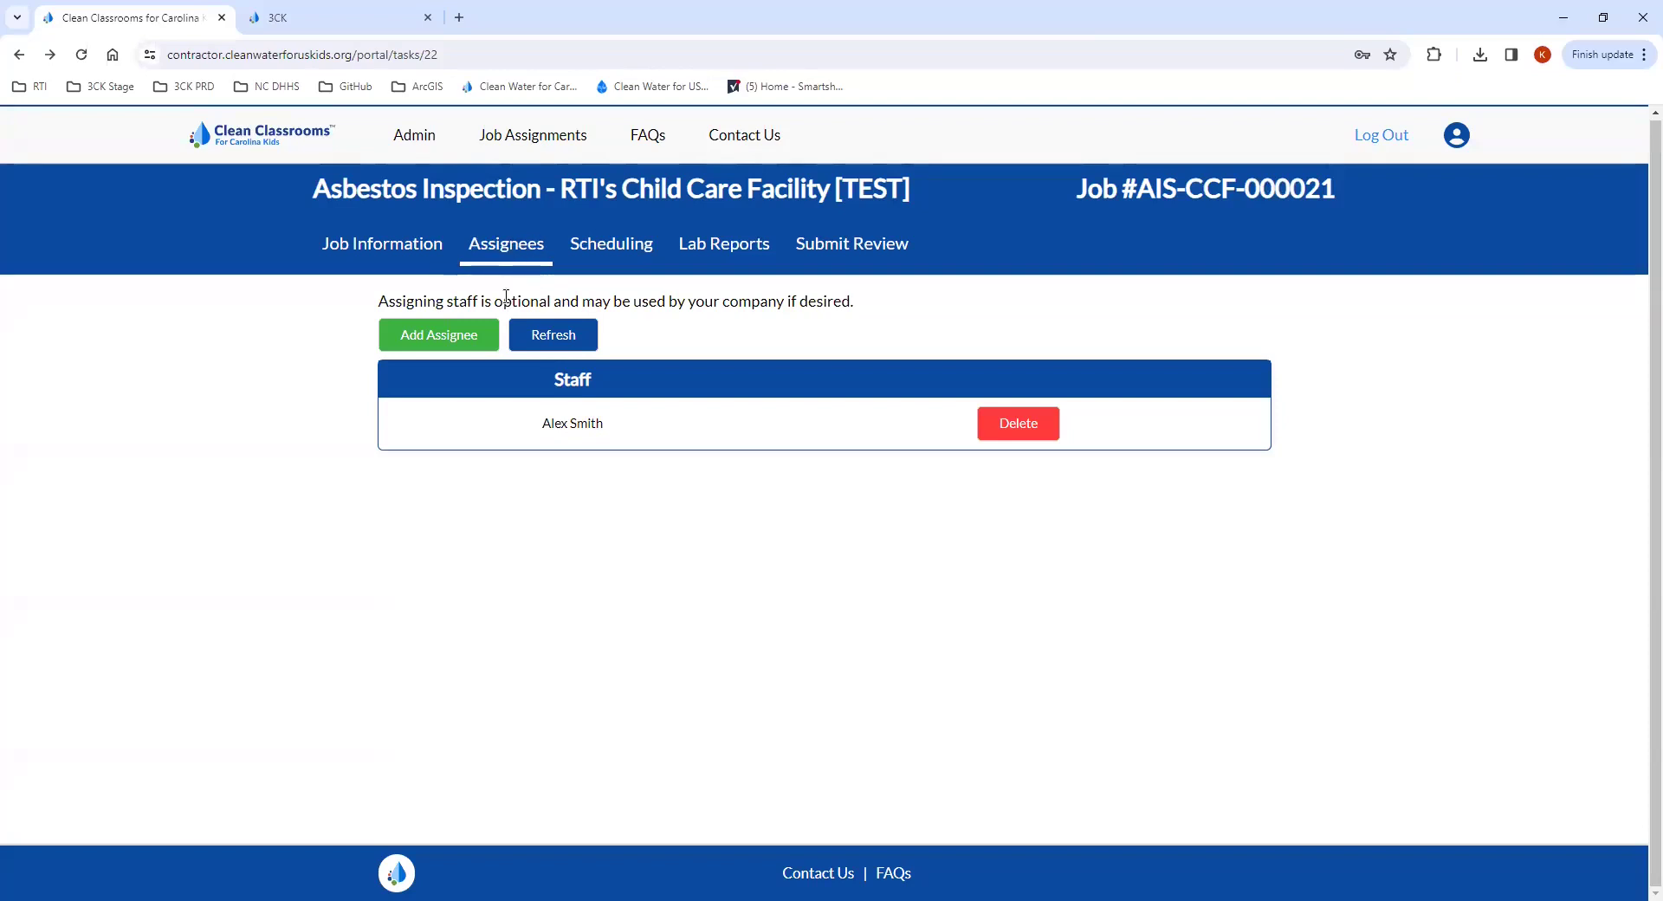
click(475, 339)
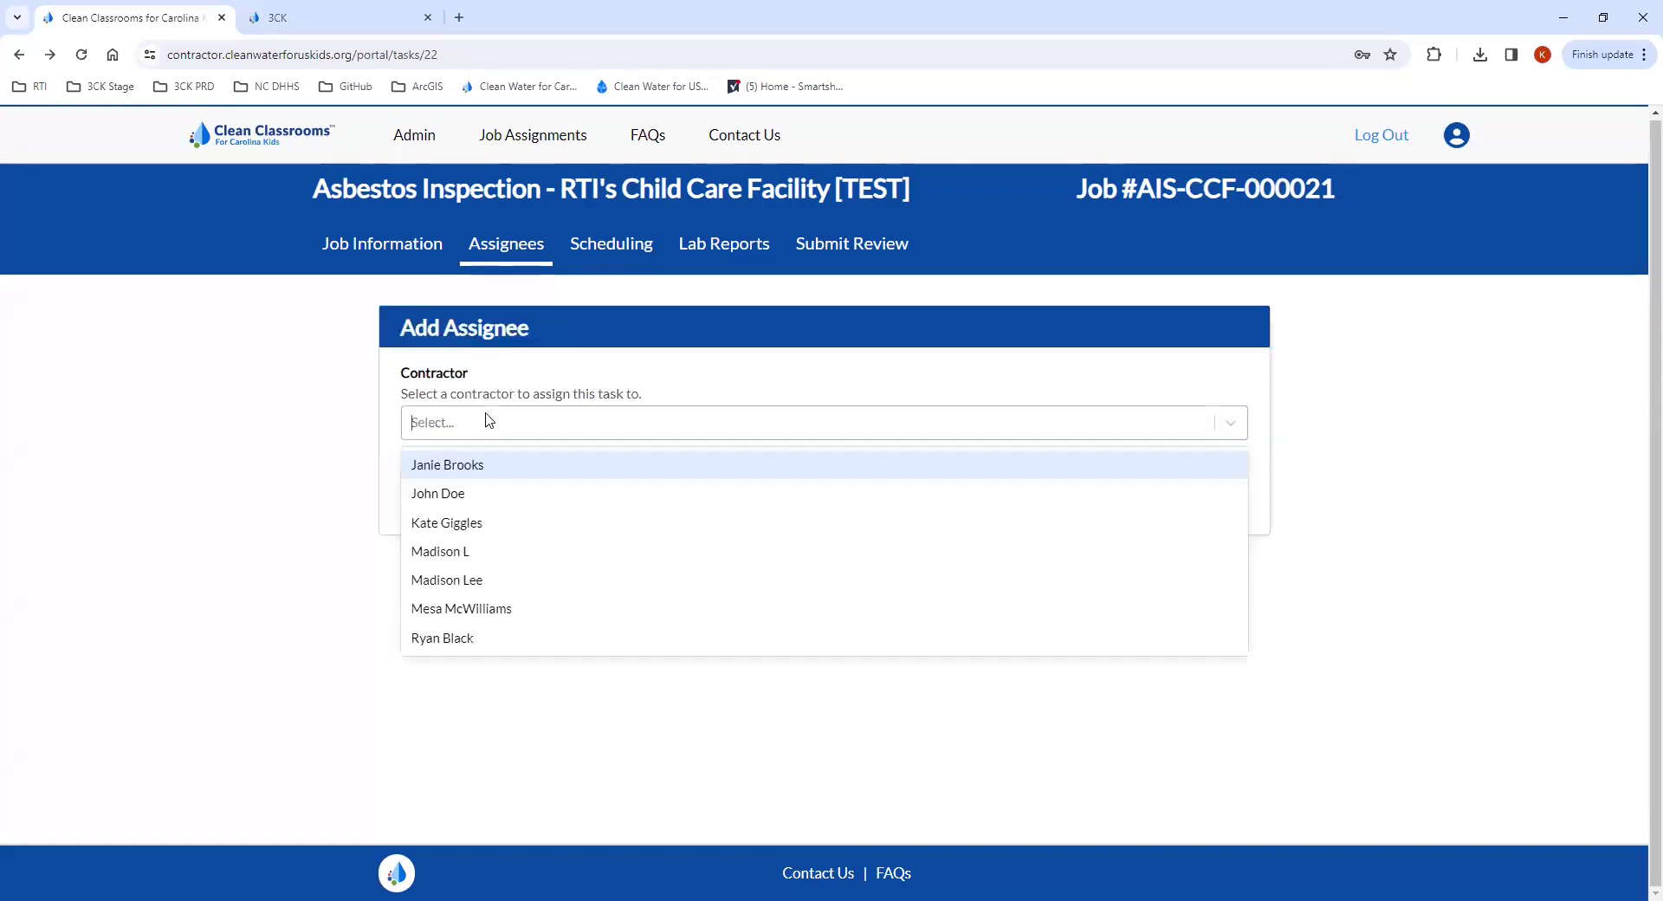
click(530, 372)
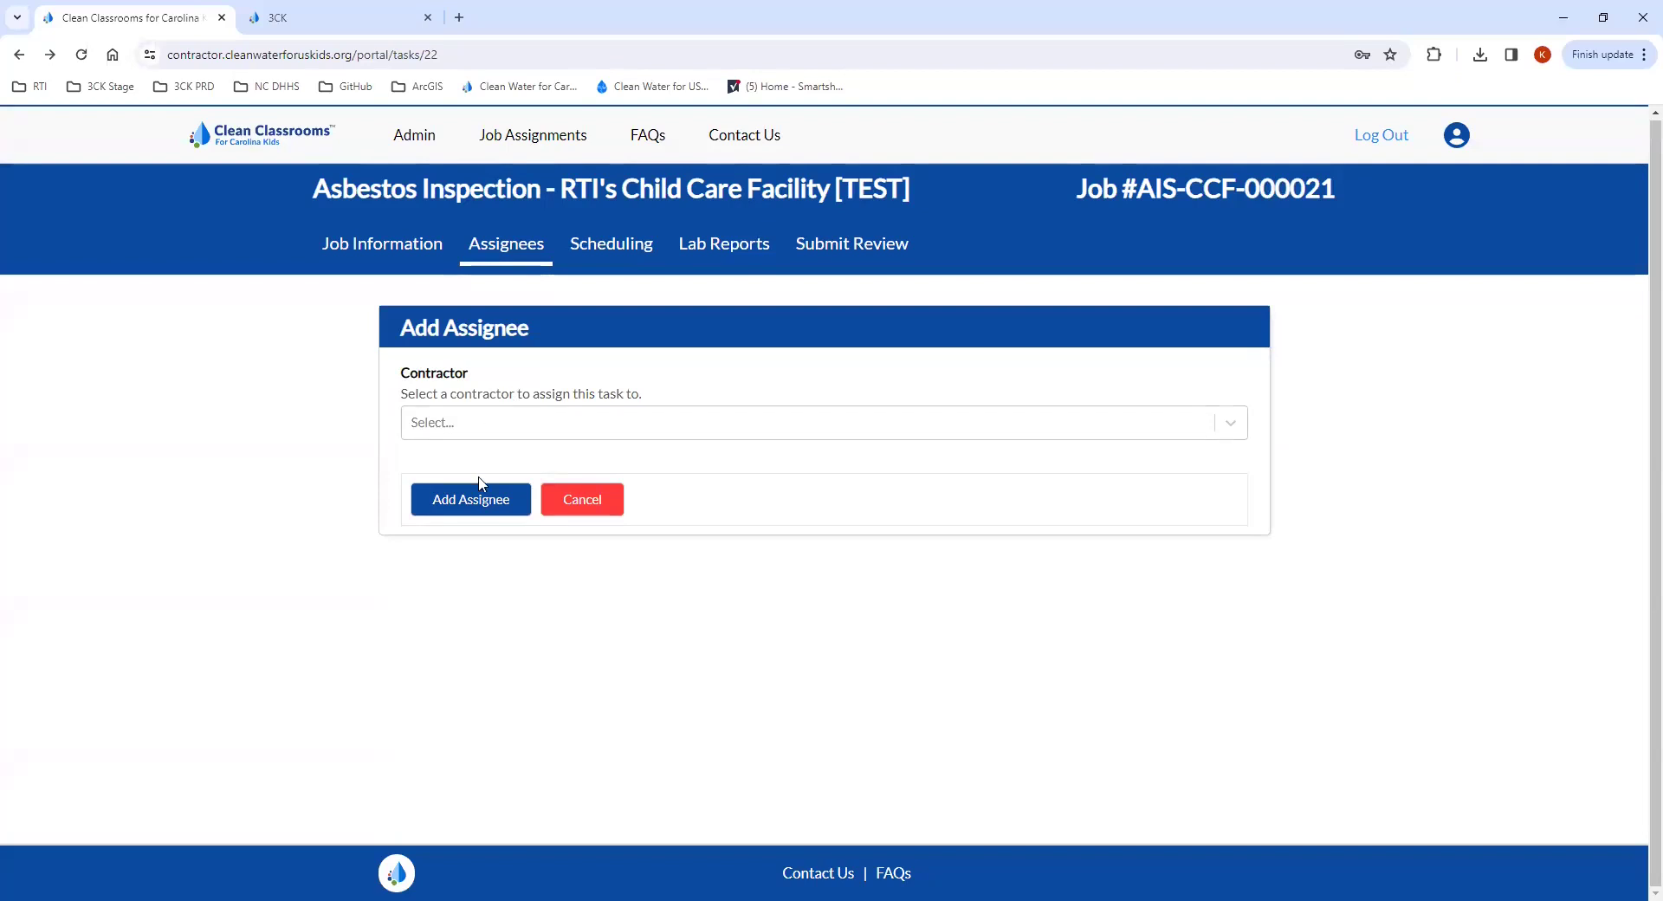
click(575, 500)
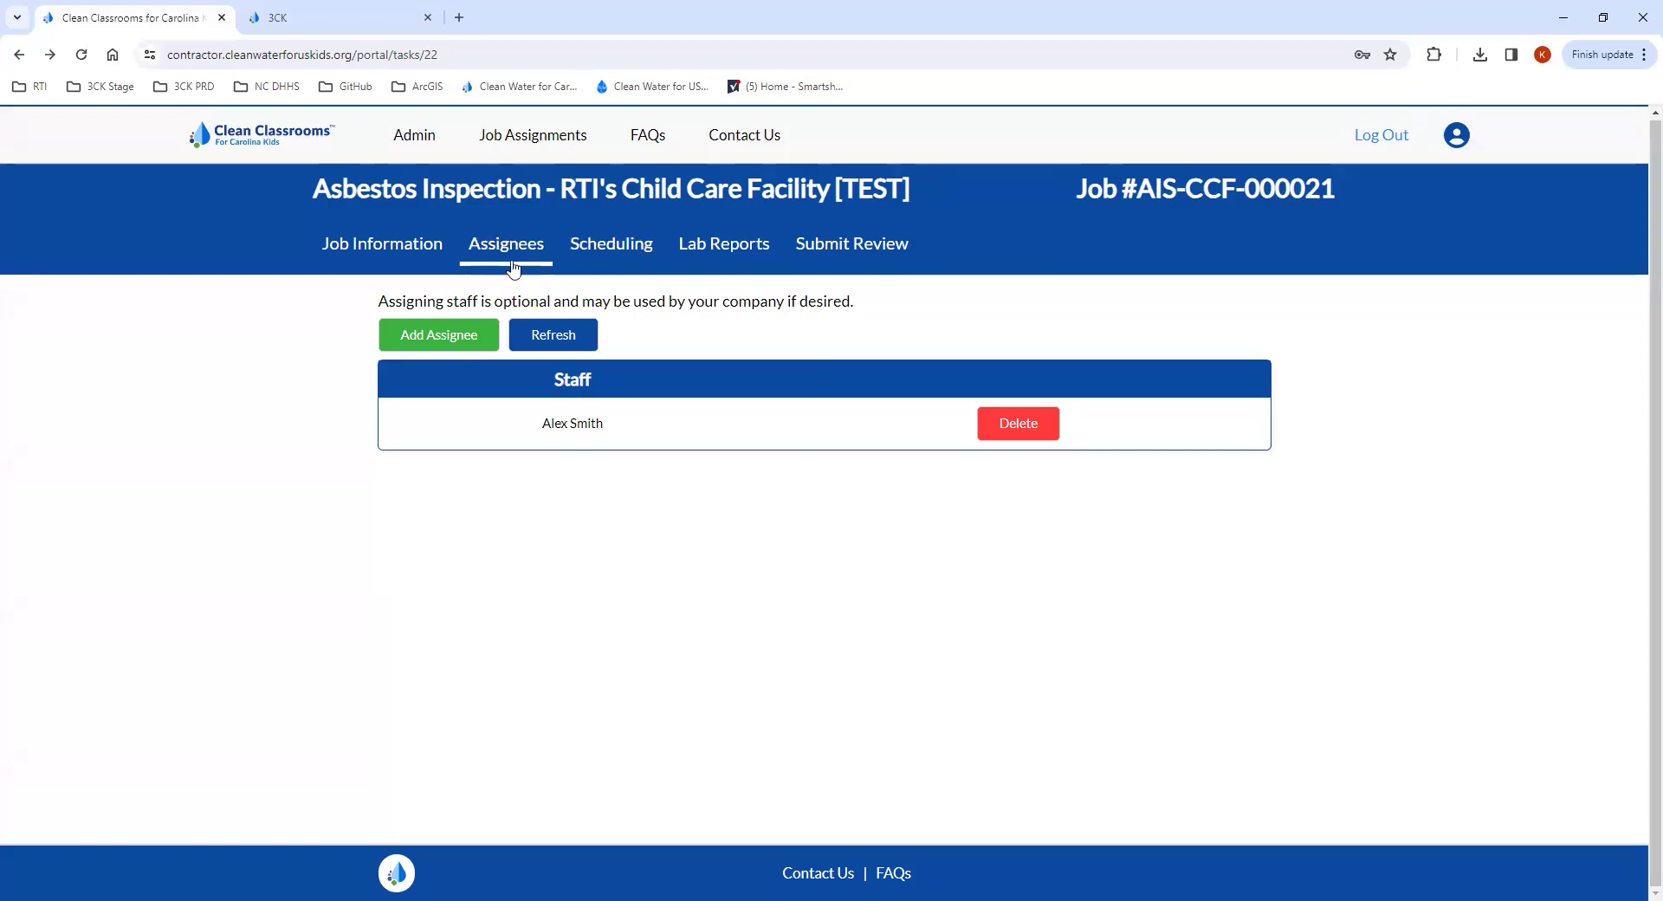
Schedule the on-site visit with start date 02/09/2024 and laboratory EMSL Analytical, Inc., and save the changes.
click(633, 252)
scroll(642, 291, down, 1)
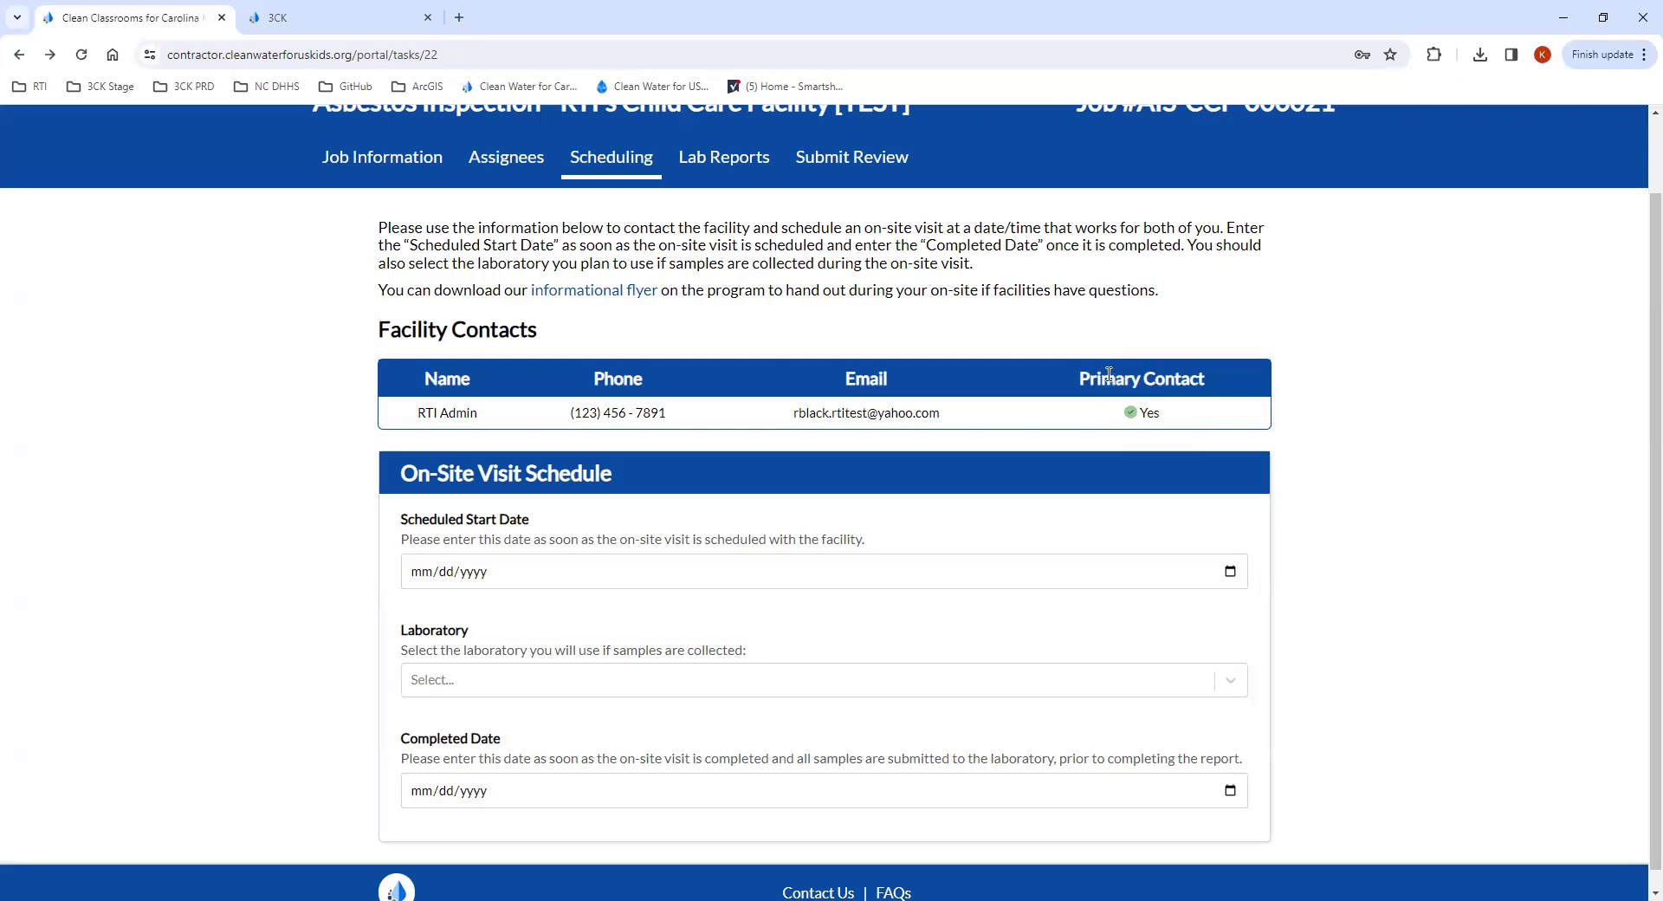
scroll(954, 352, down, 1)
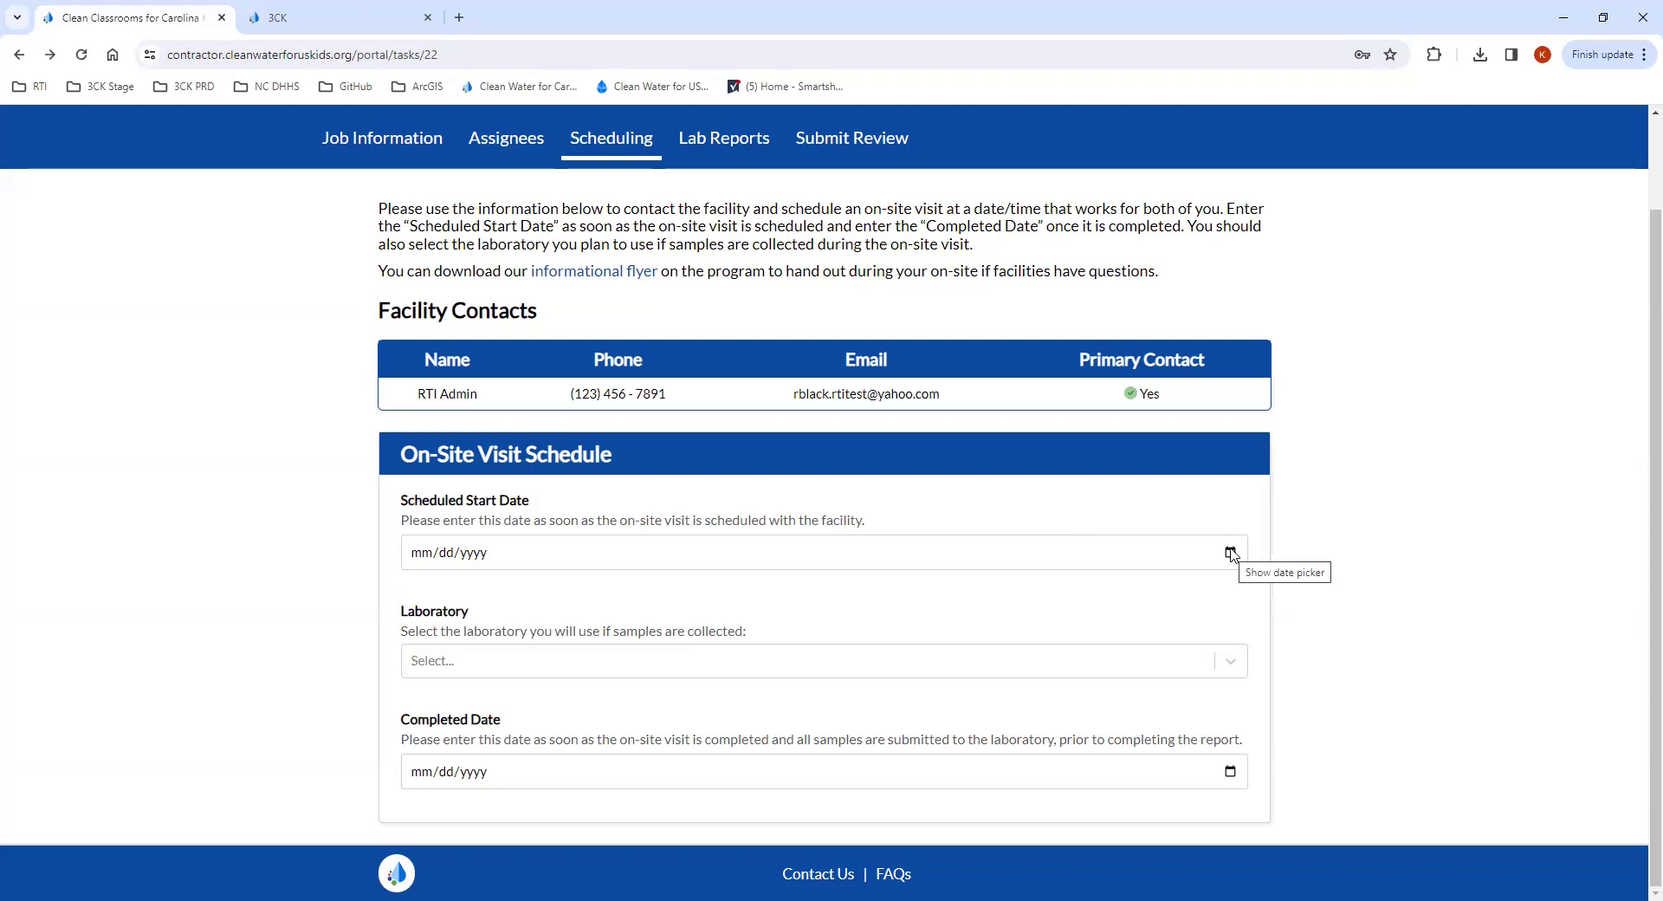
click(976, 549)
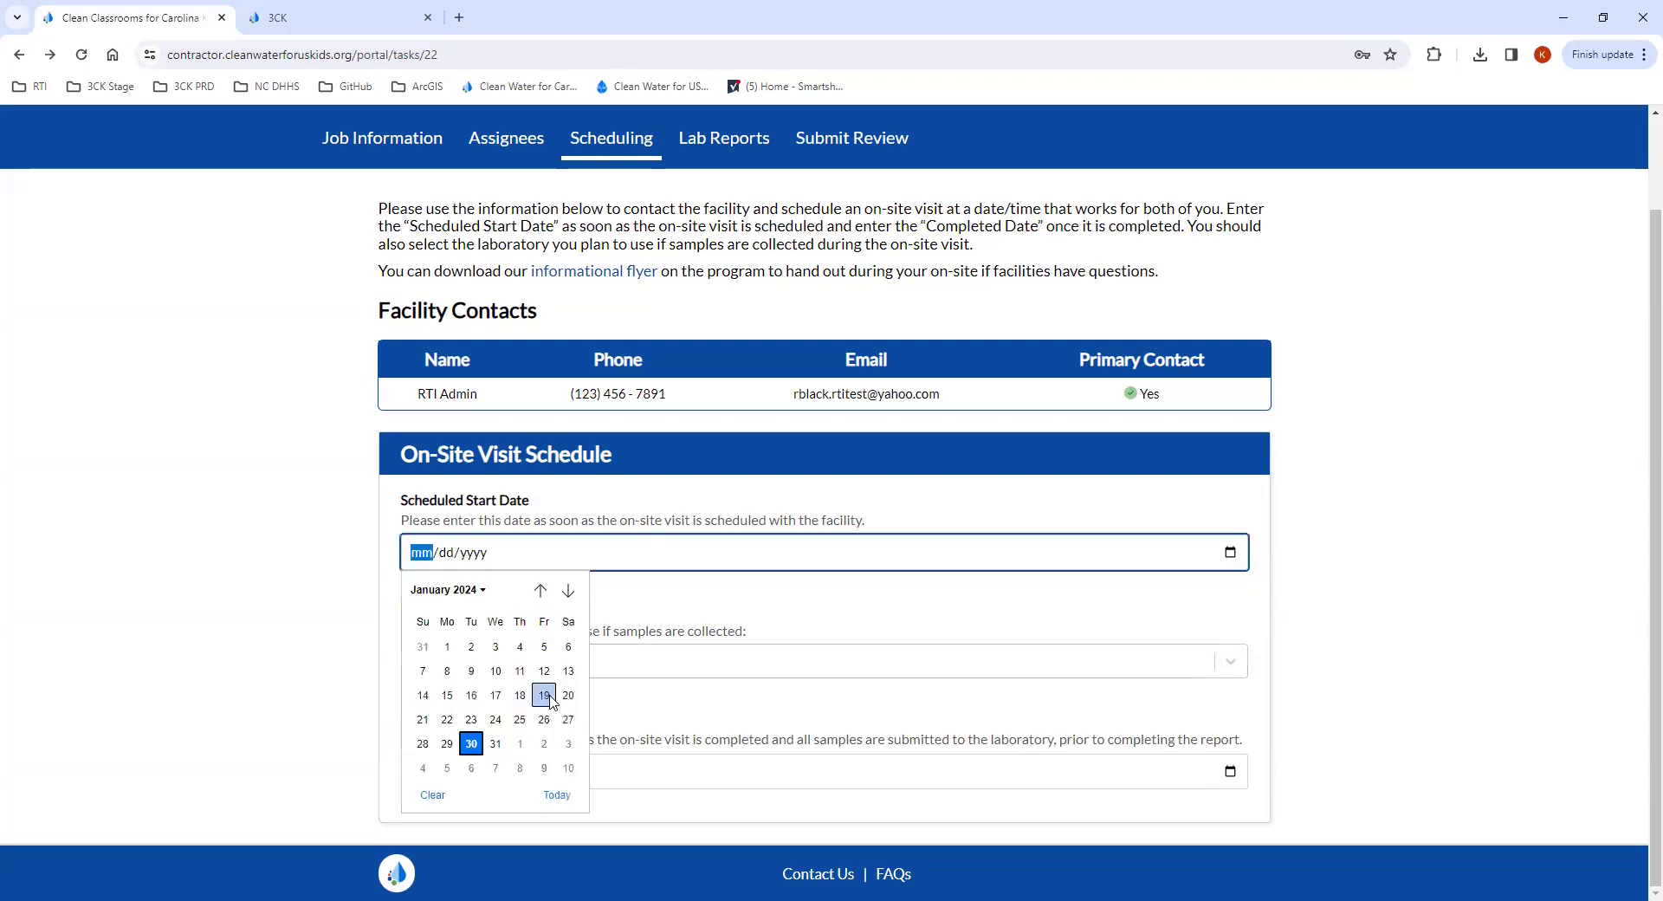
click(544, 761)
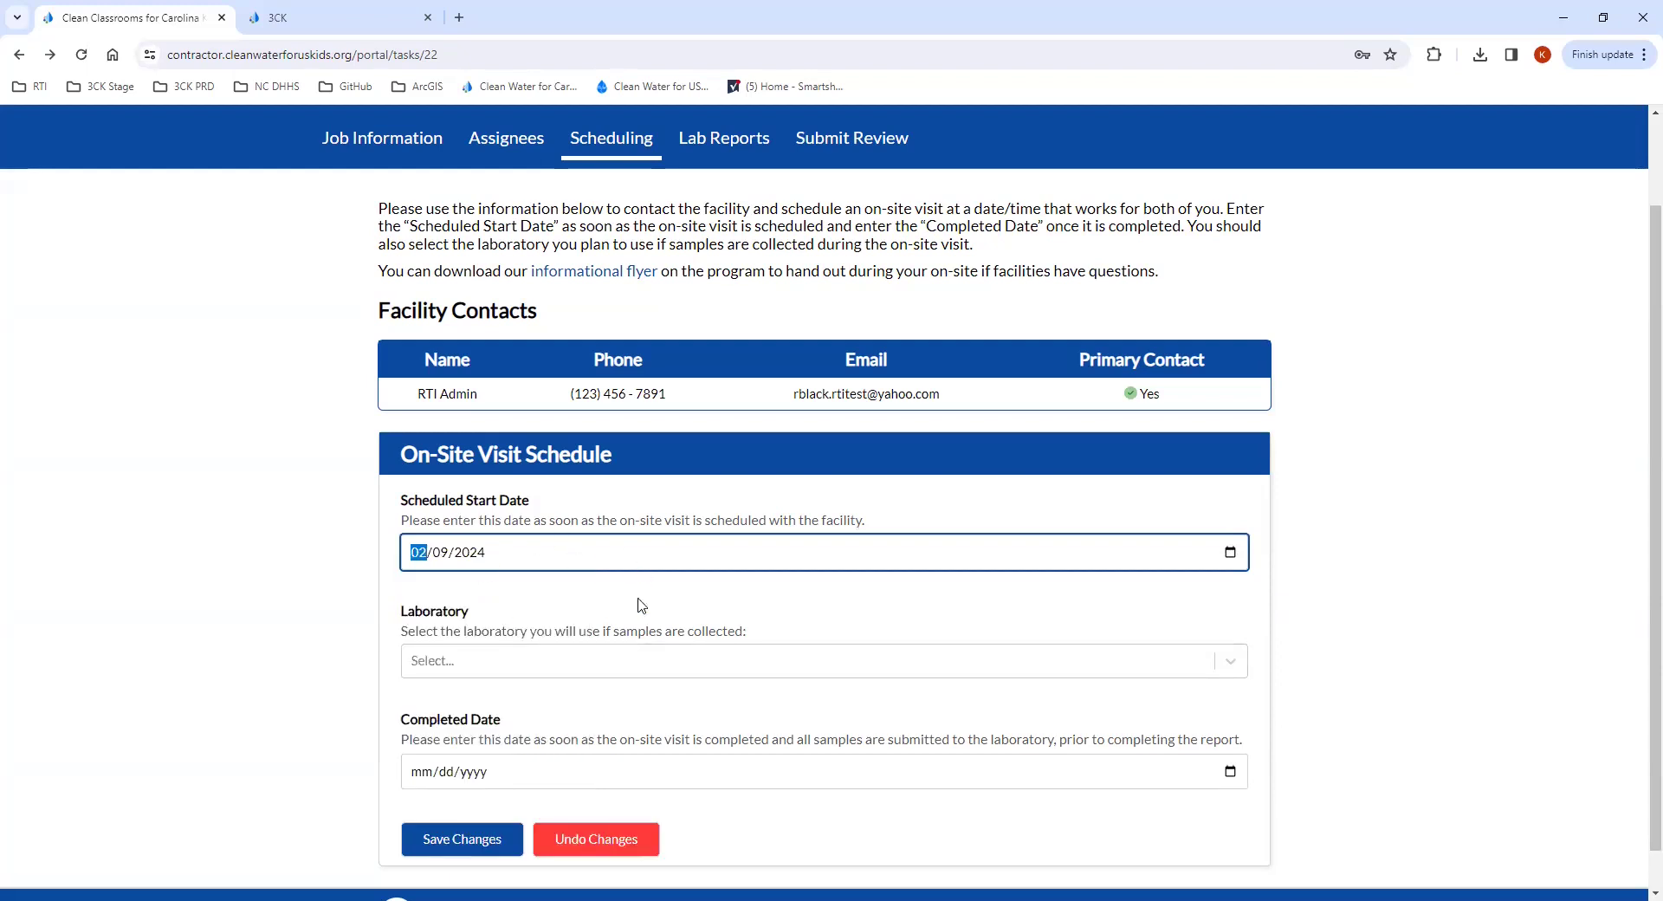
click(596, 658)
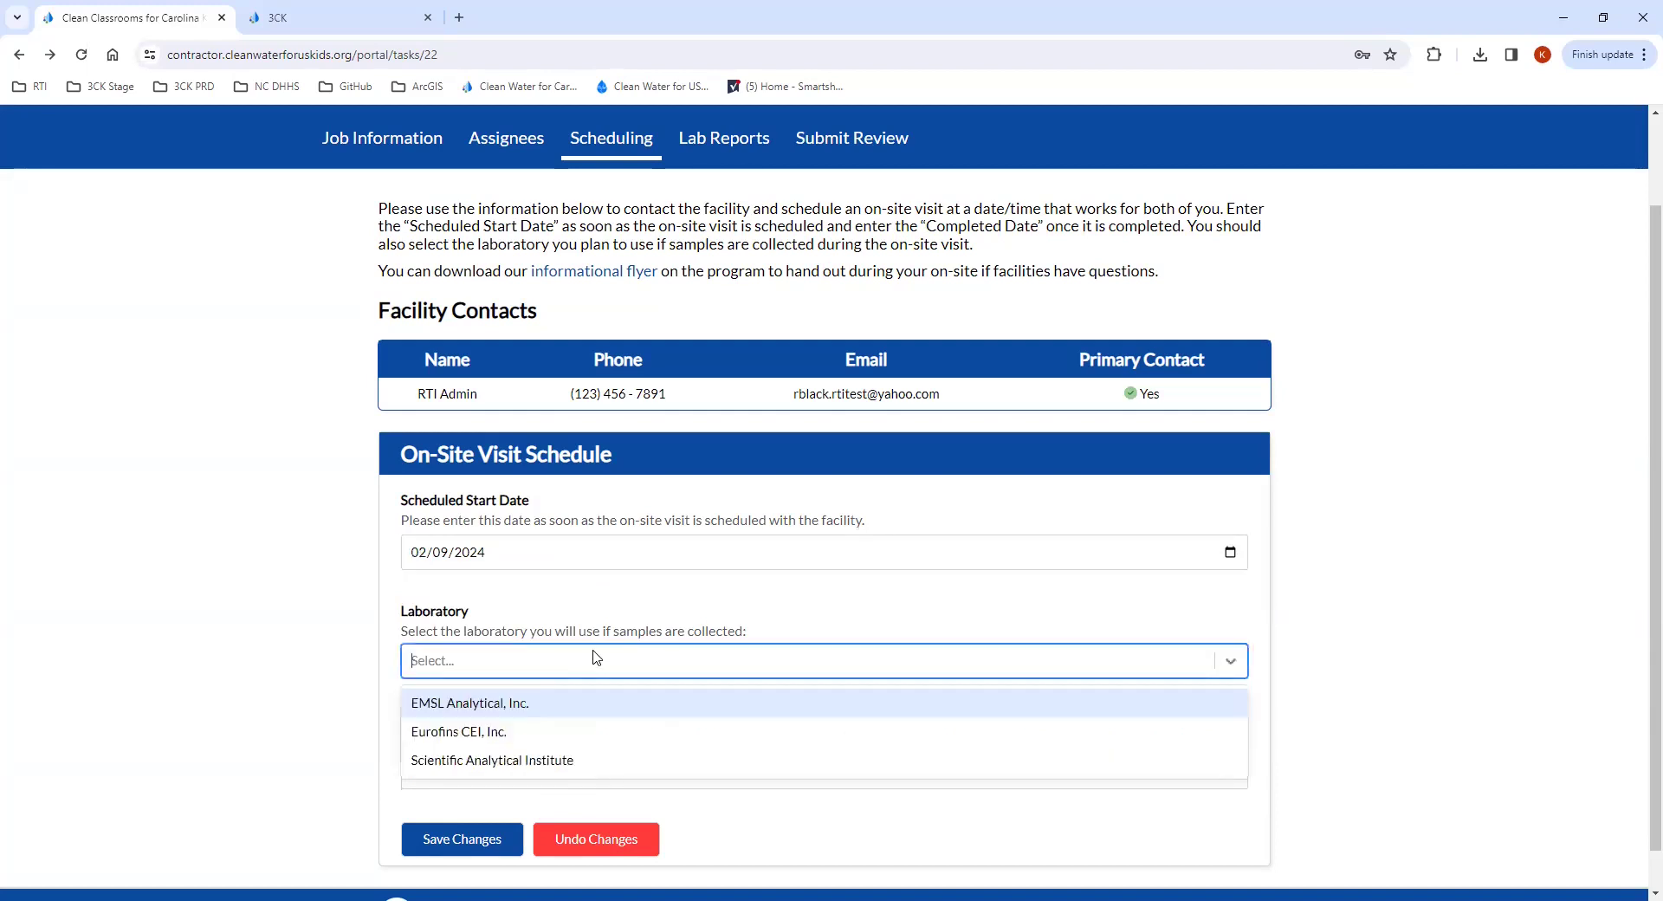
click(520, 713)
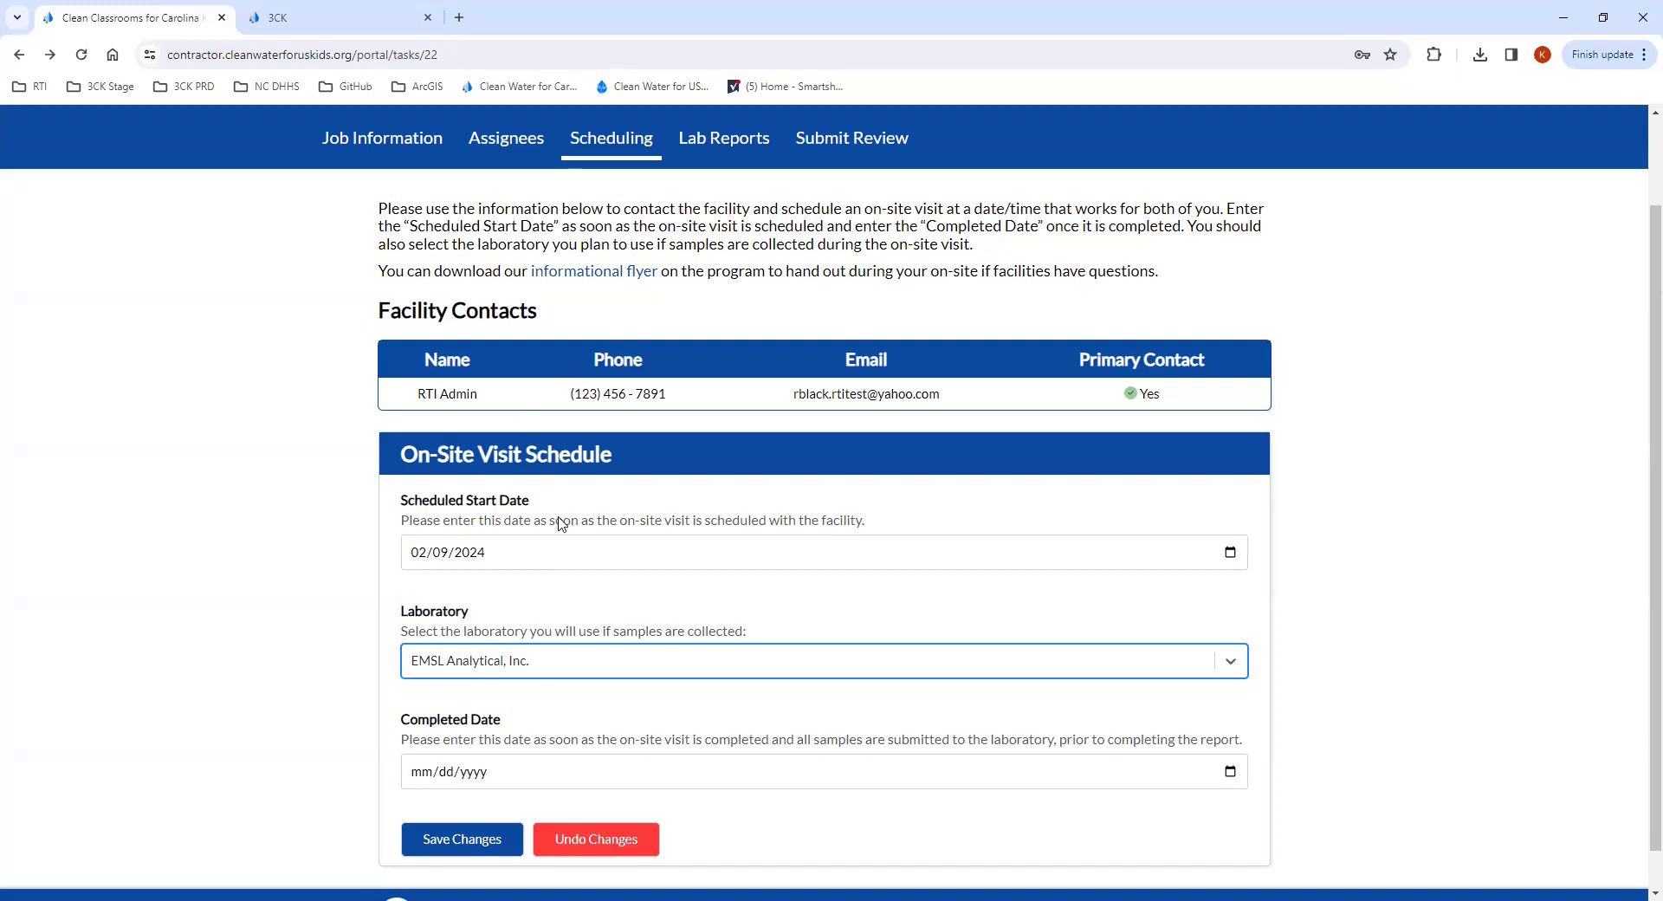
click(478, 839)
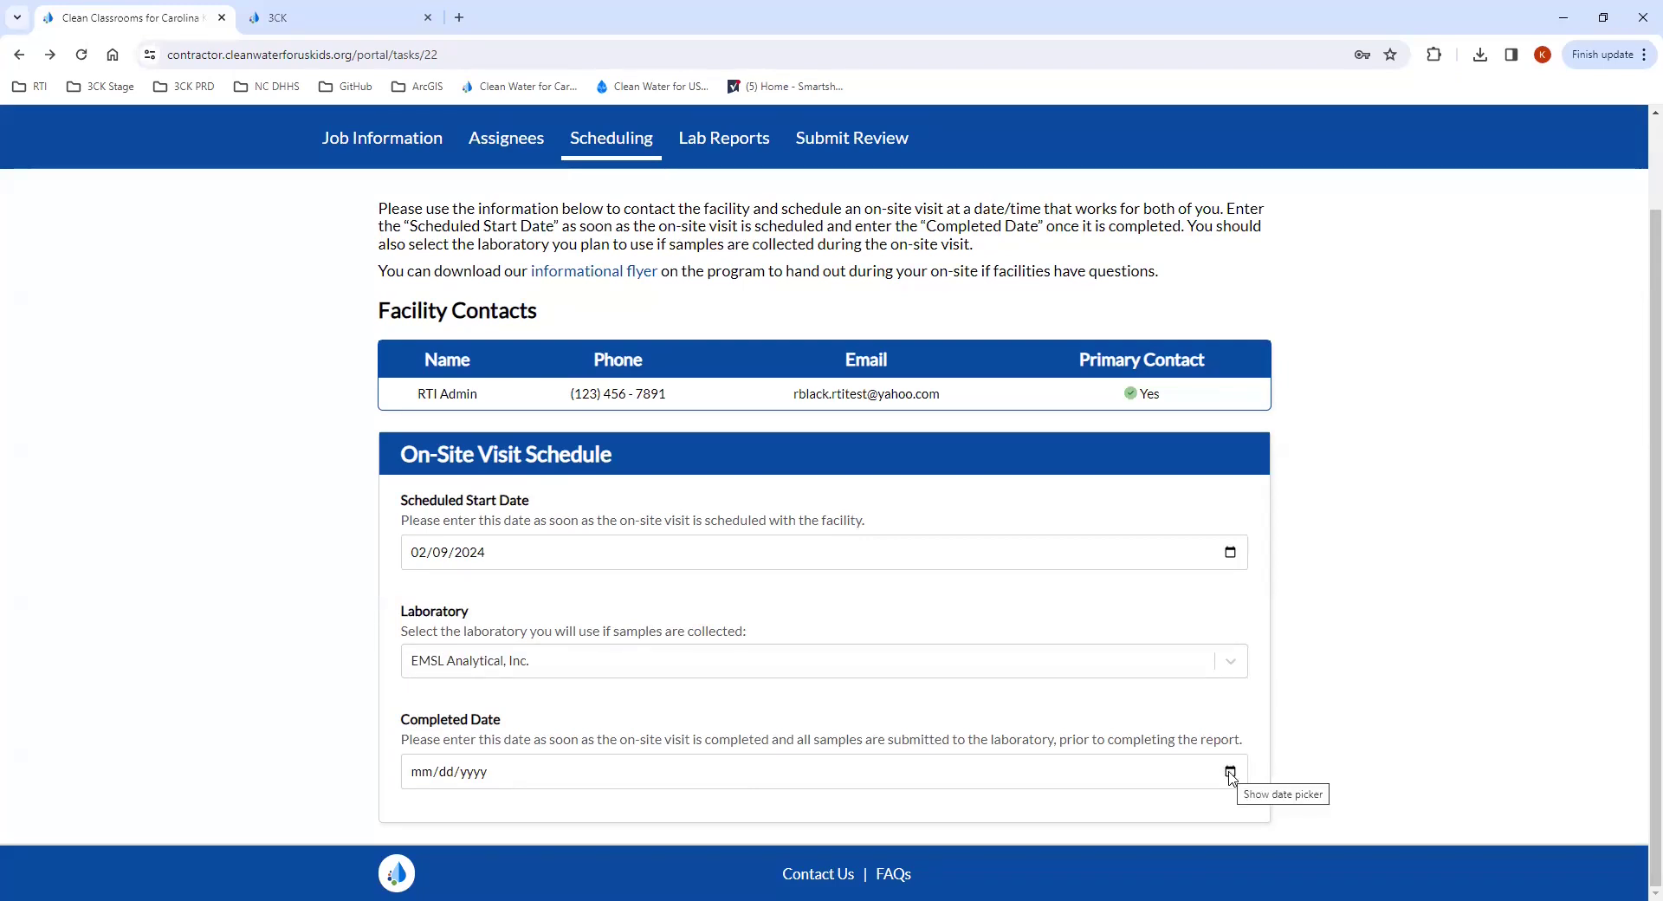
Try setting the on-site visit's completed date to 02/12/2024 and discard the unsaved change.
click(1231, 772)
scroll(550, 685, down, 1)
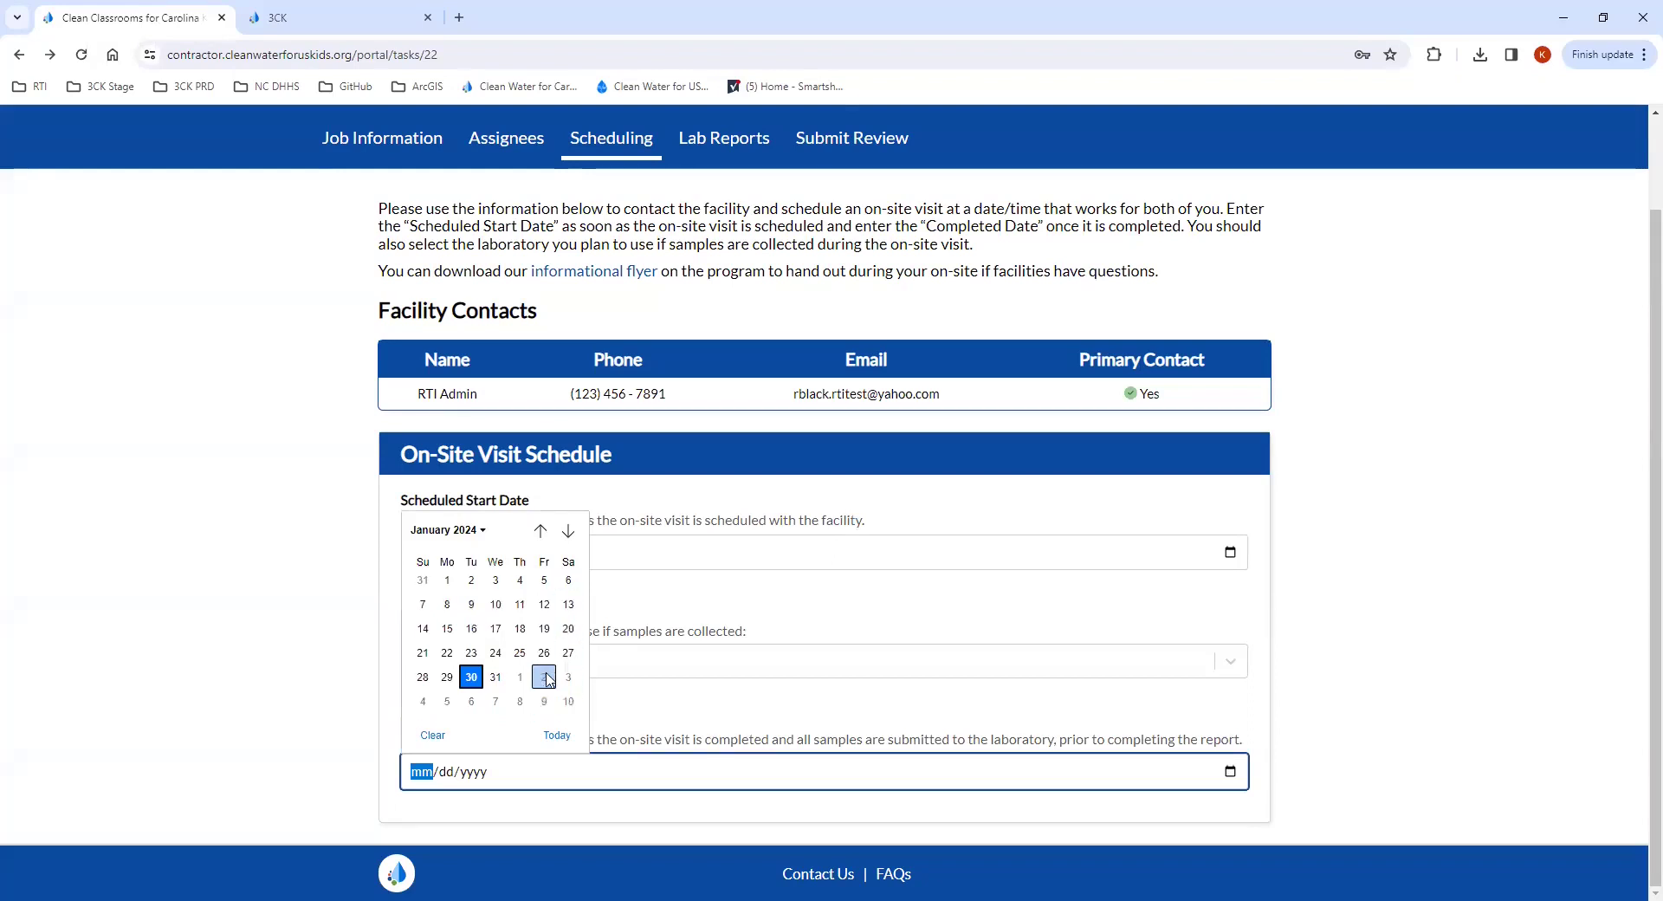
scroll(550, 680, down, 1)
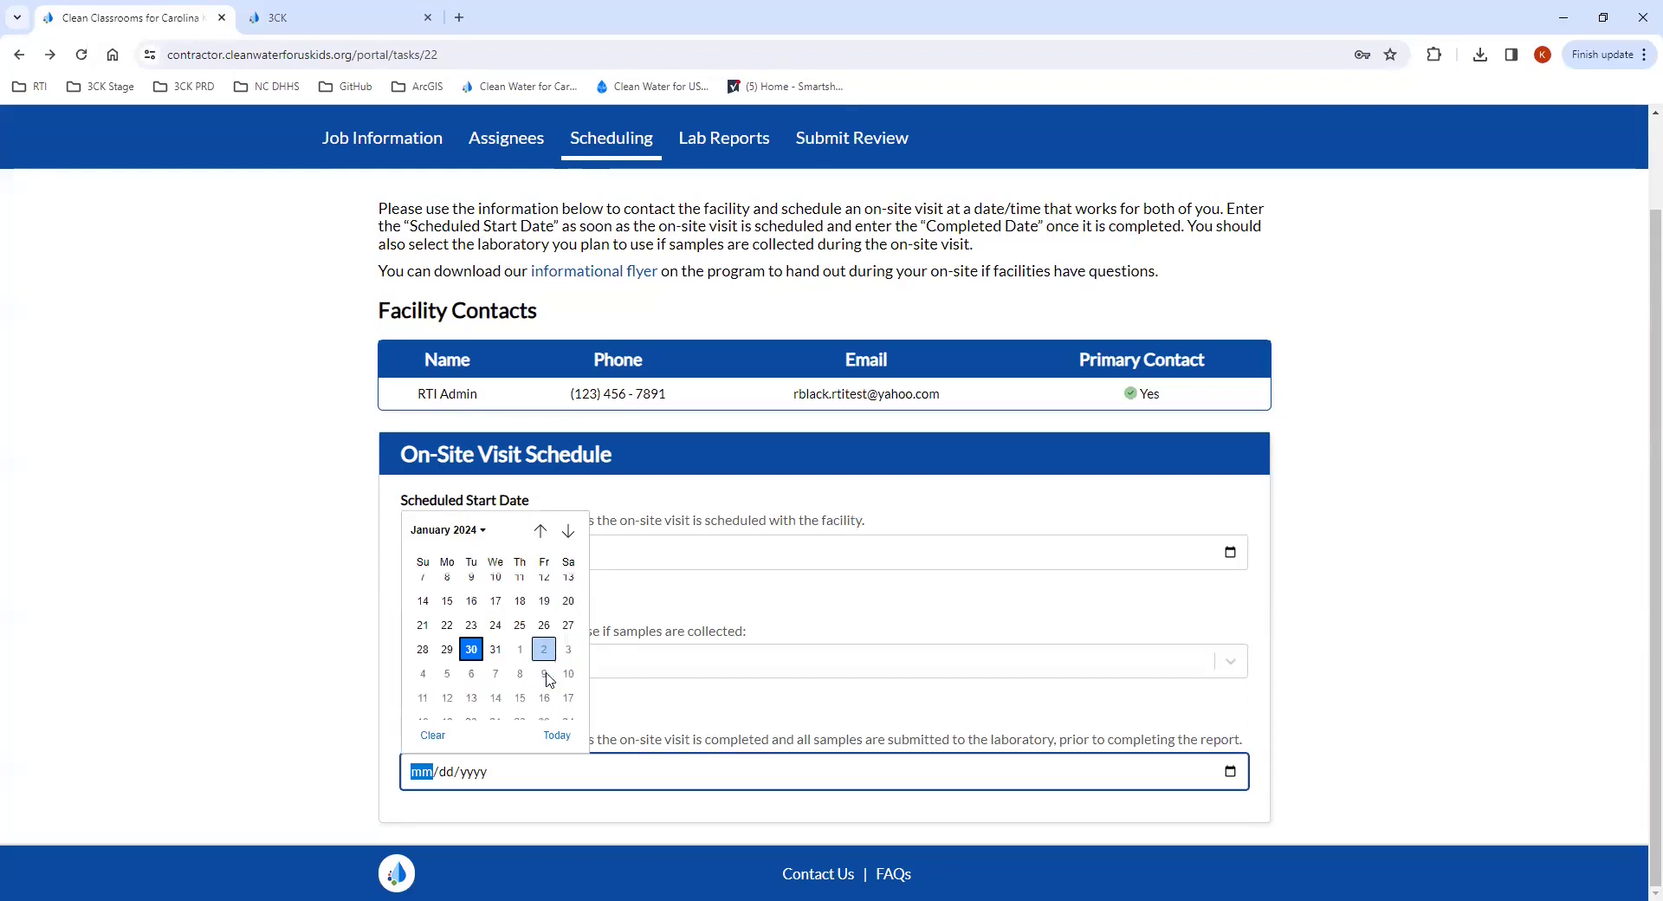
click(447, 698)
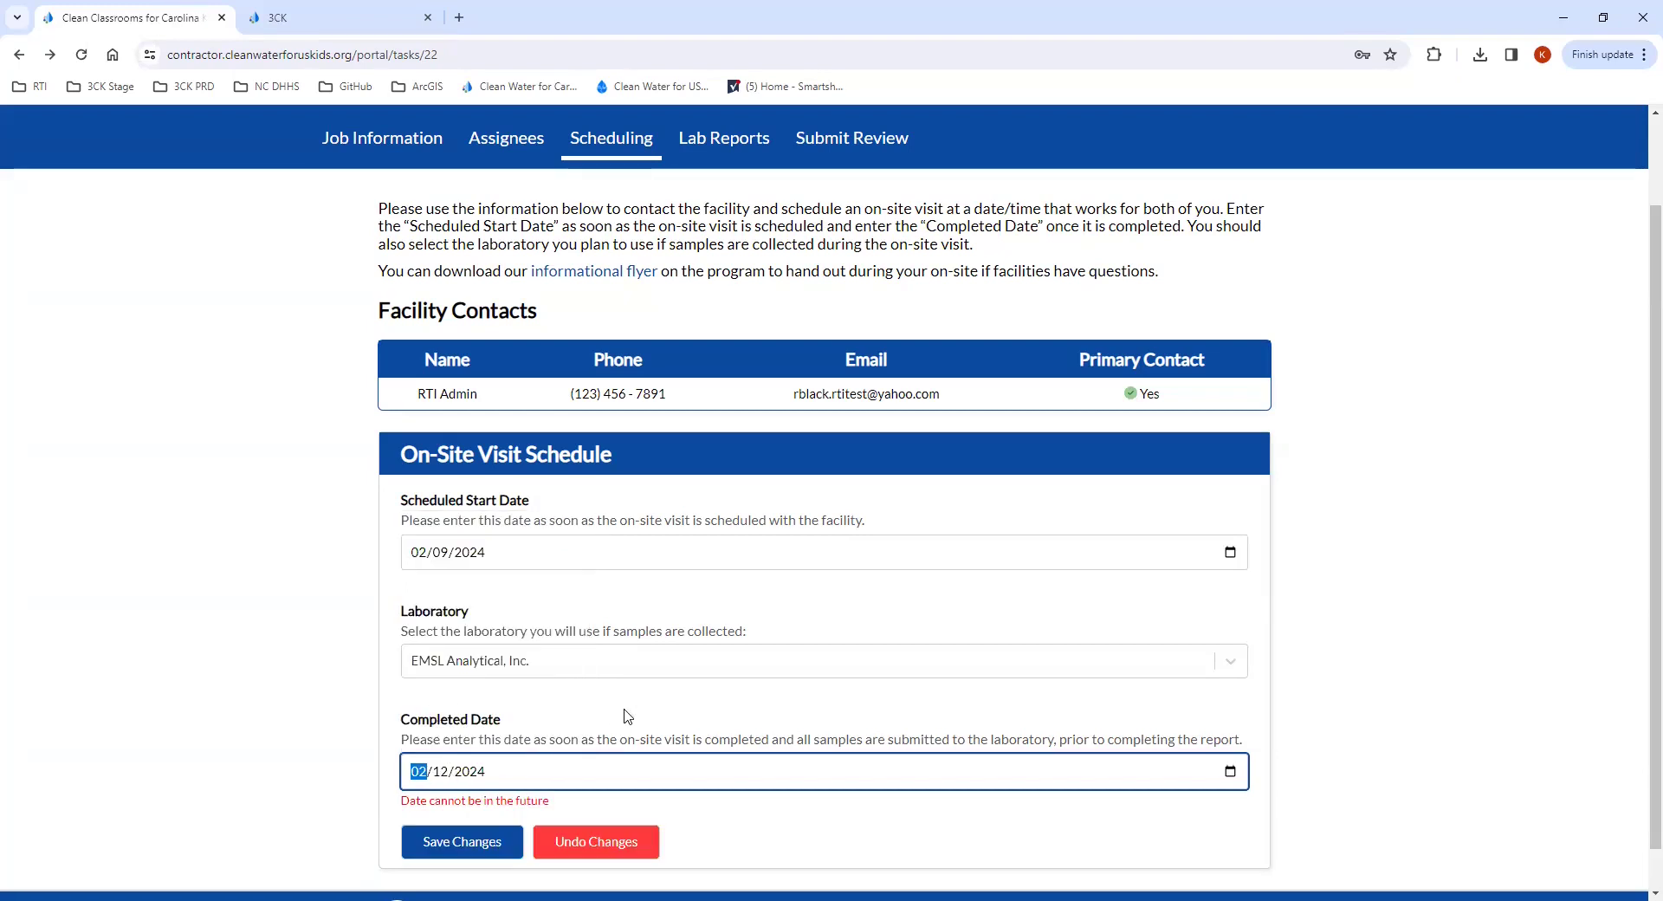
click(590, 841)
View the laboratory report PDF dated 2024-01-30 in the job's lab reports.
scroll(643, 684, up, 2)
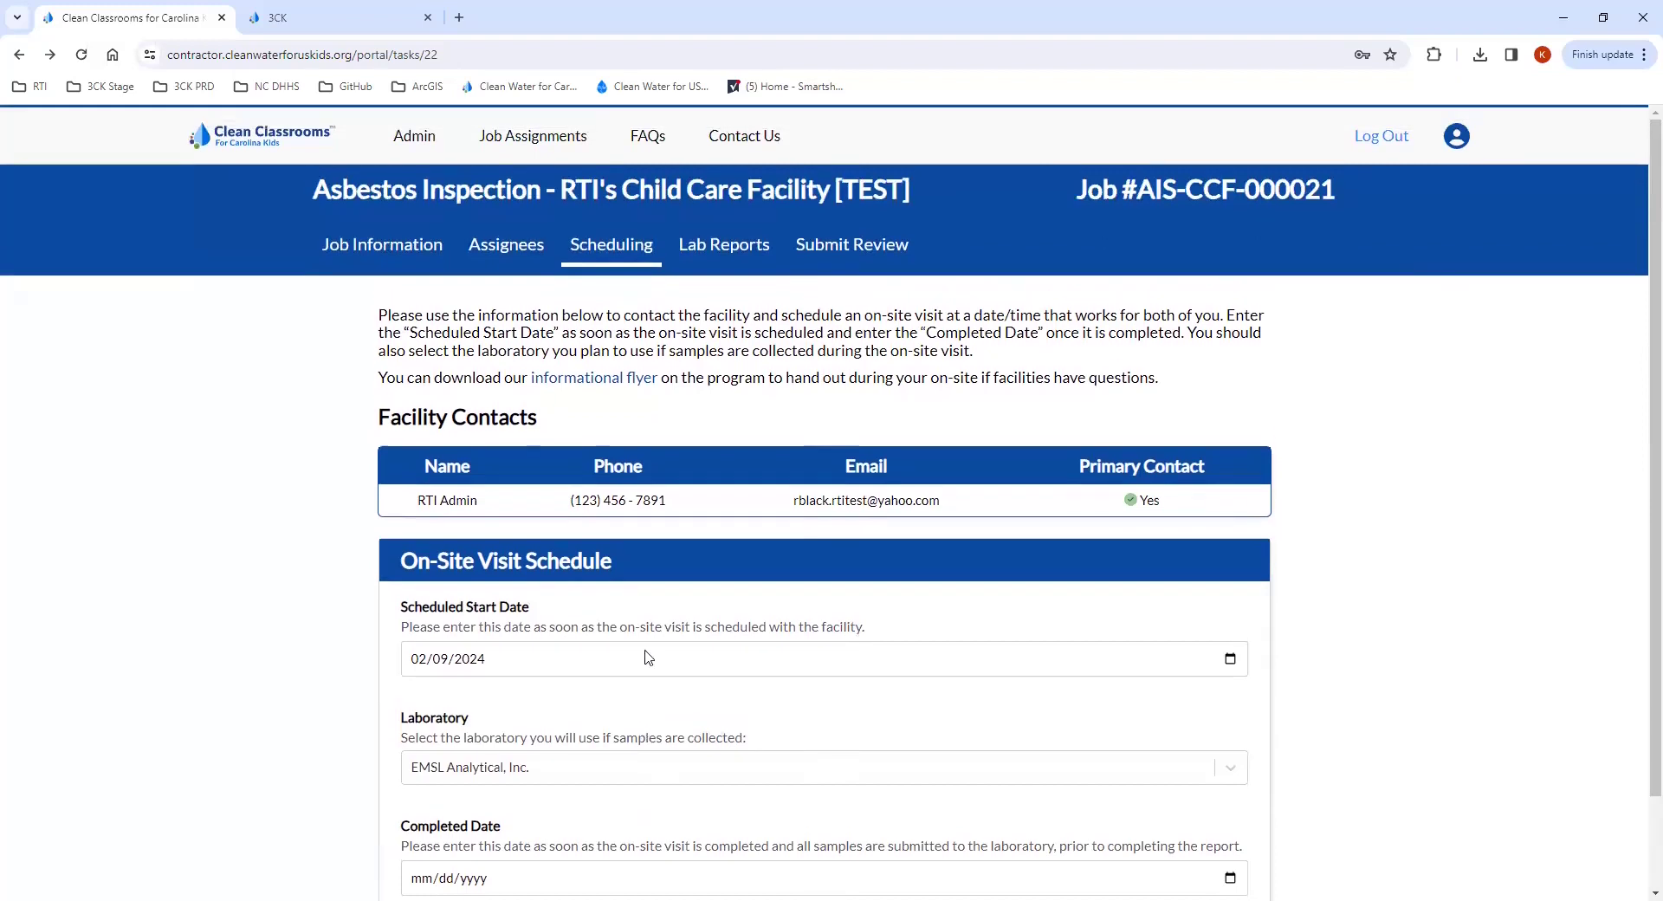
click(709, 260)
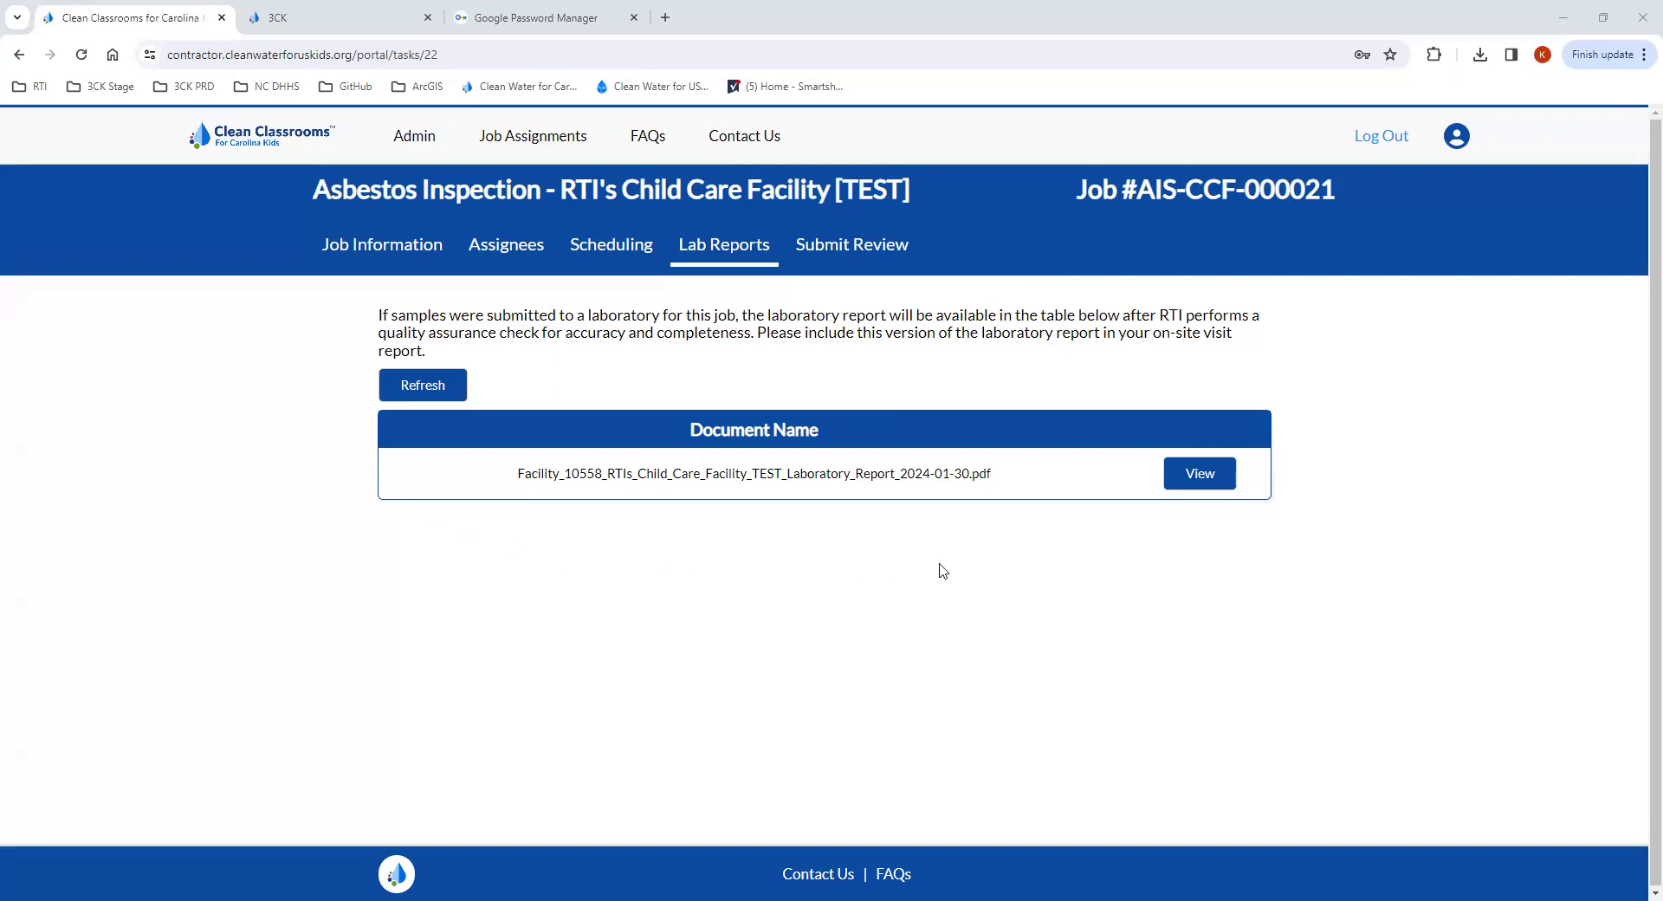
click(1201, 473)
In the review submission, answer Yes to asbestos hazards being identified, save it and proceed to Hazard Results.
click(834, 249)
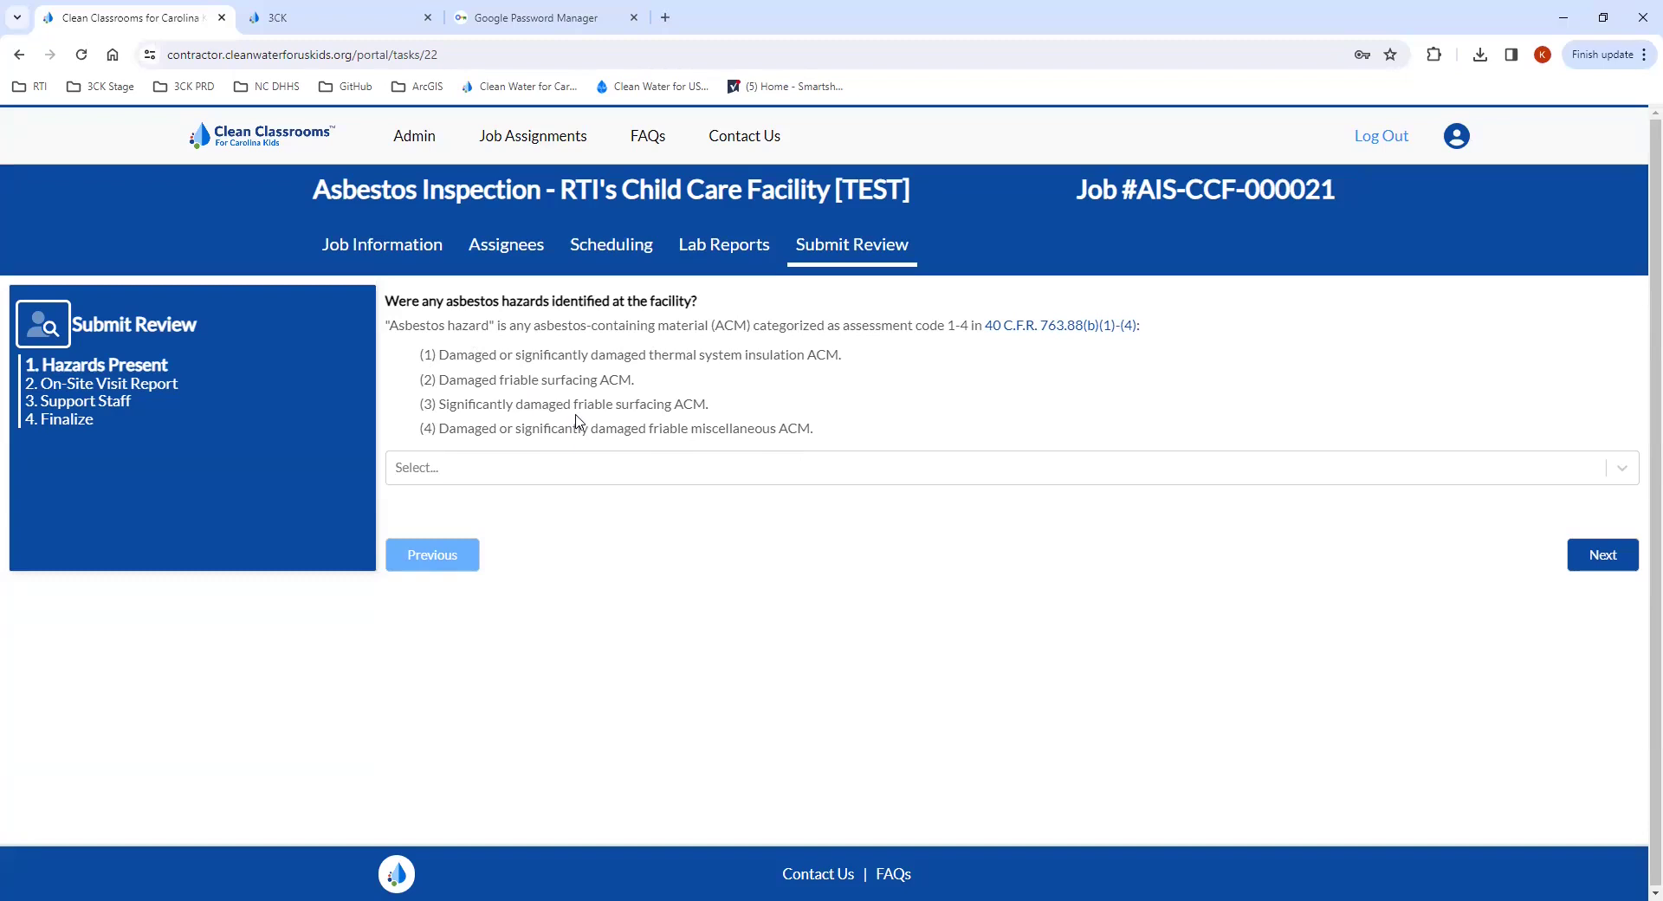
click(547, 468)
click(459, 511)
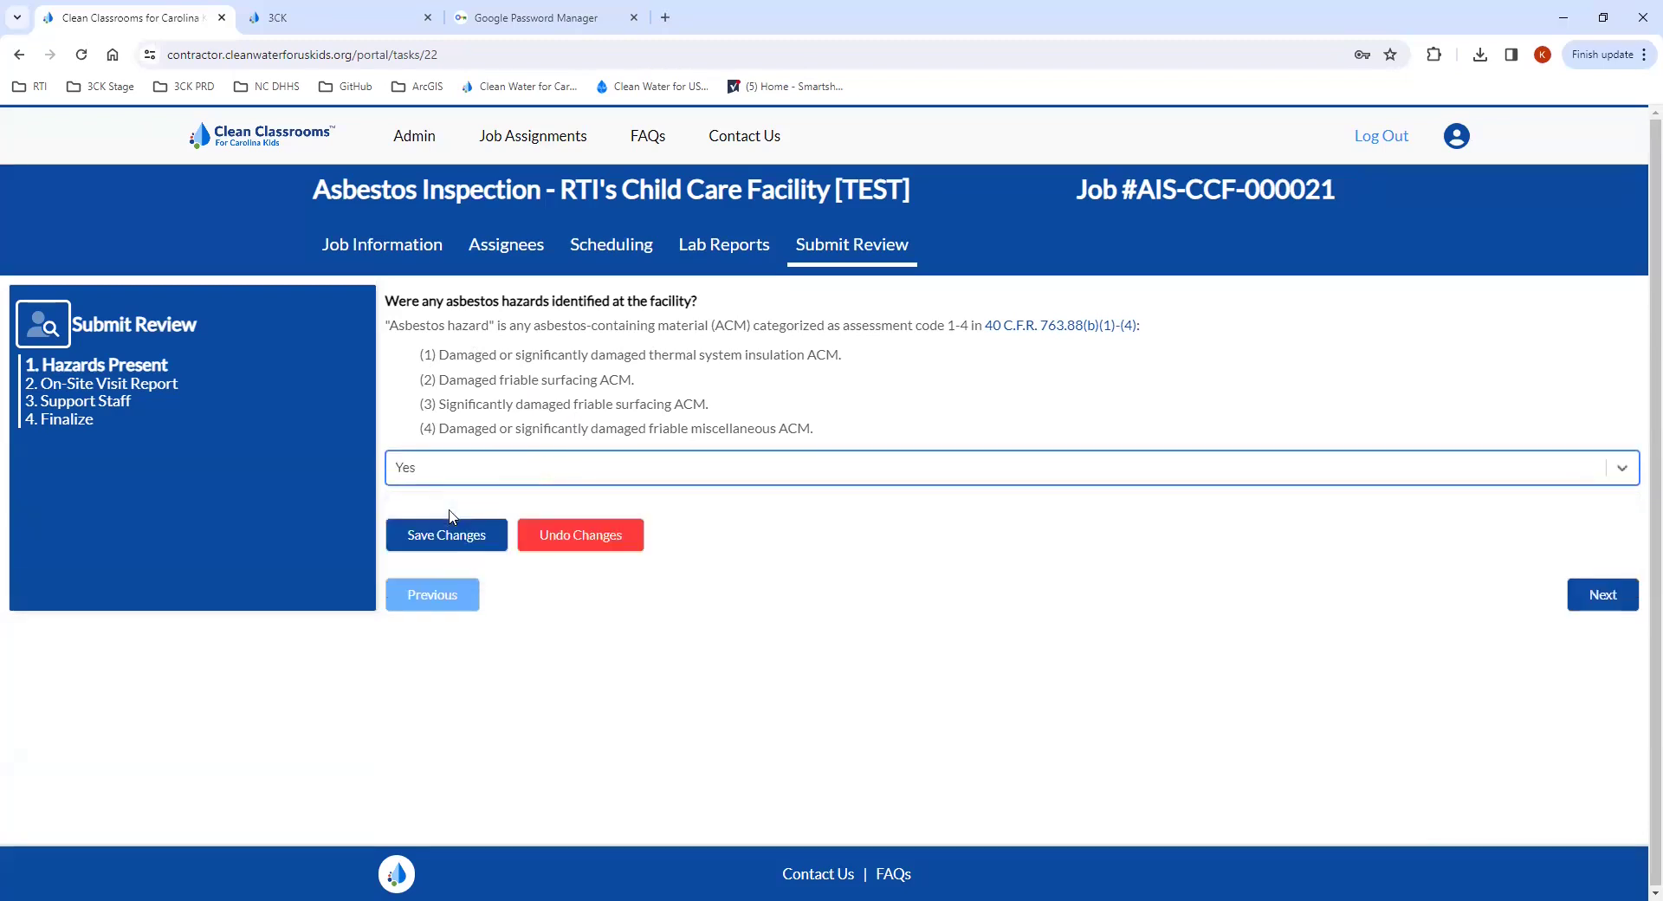
click(435, 538)
click(433, 534)
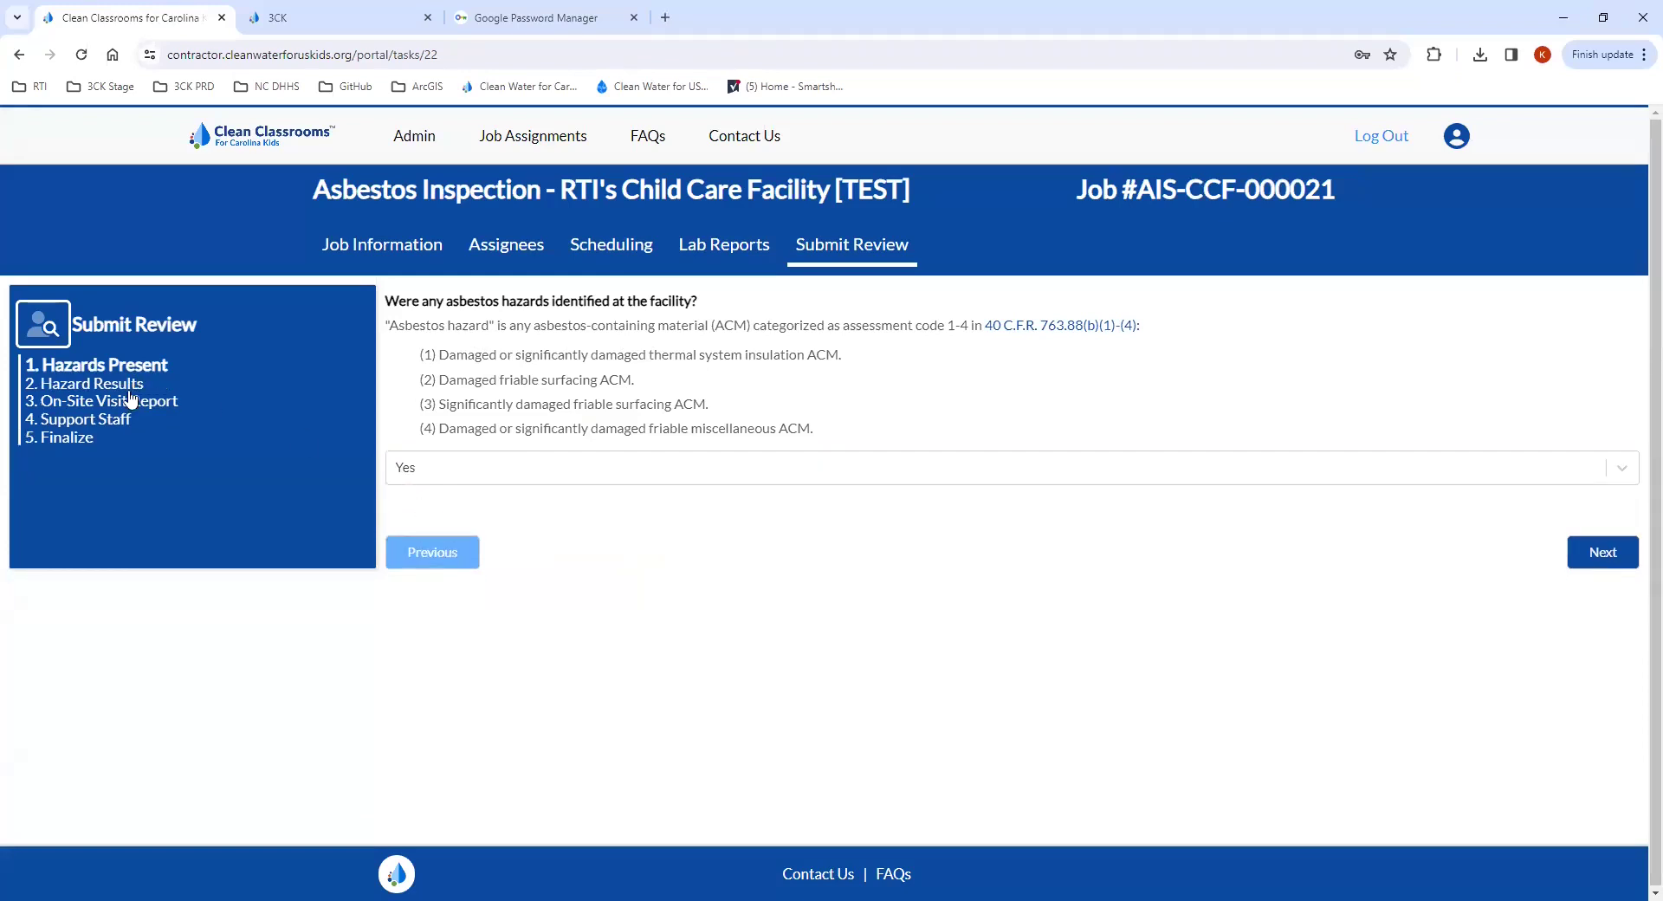
click(1594, 552)
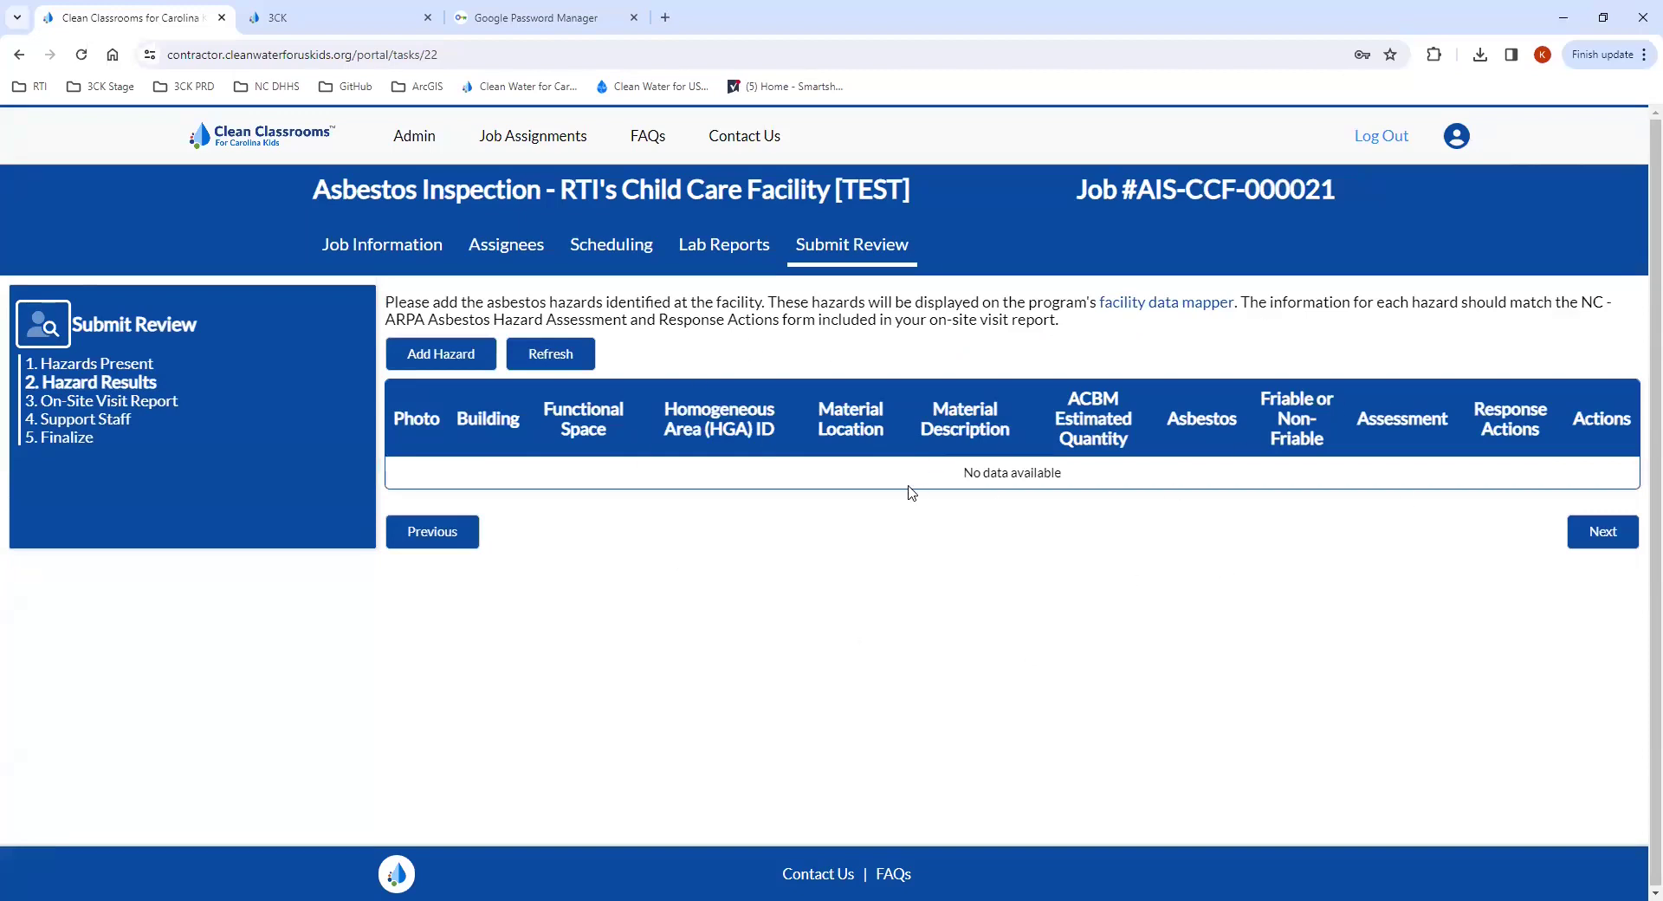
Change the asbestos hazards answer to No, save it and proceed to the On-Site Visit Report section.
click(426, 538)
click(452, 466)
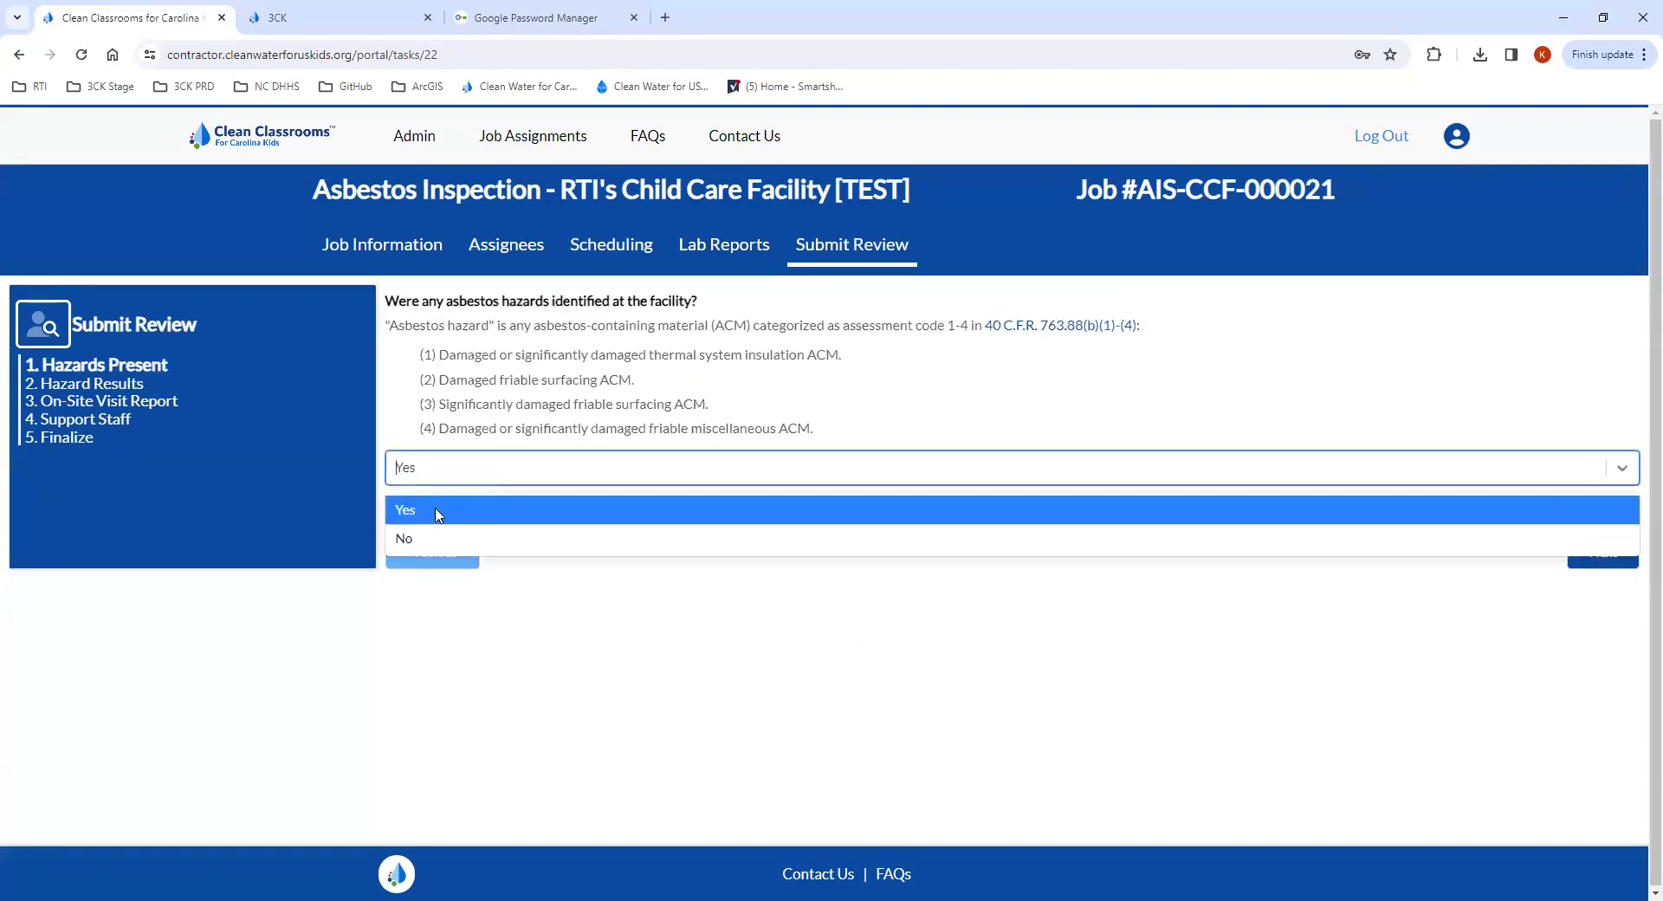
click(435, 539)
click(433, 537)
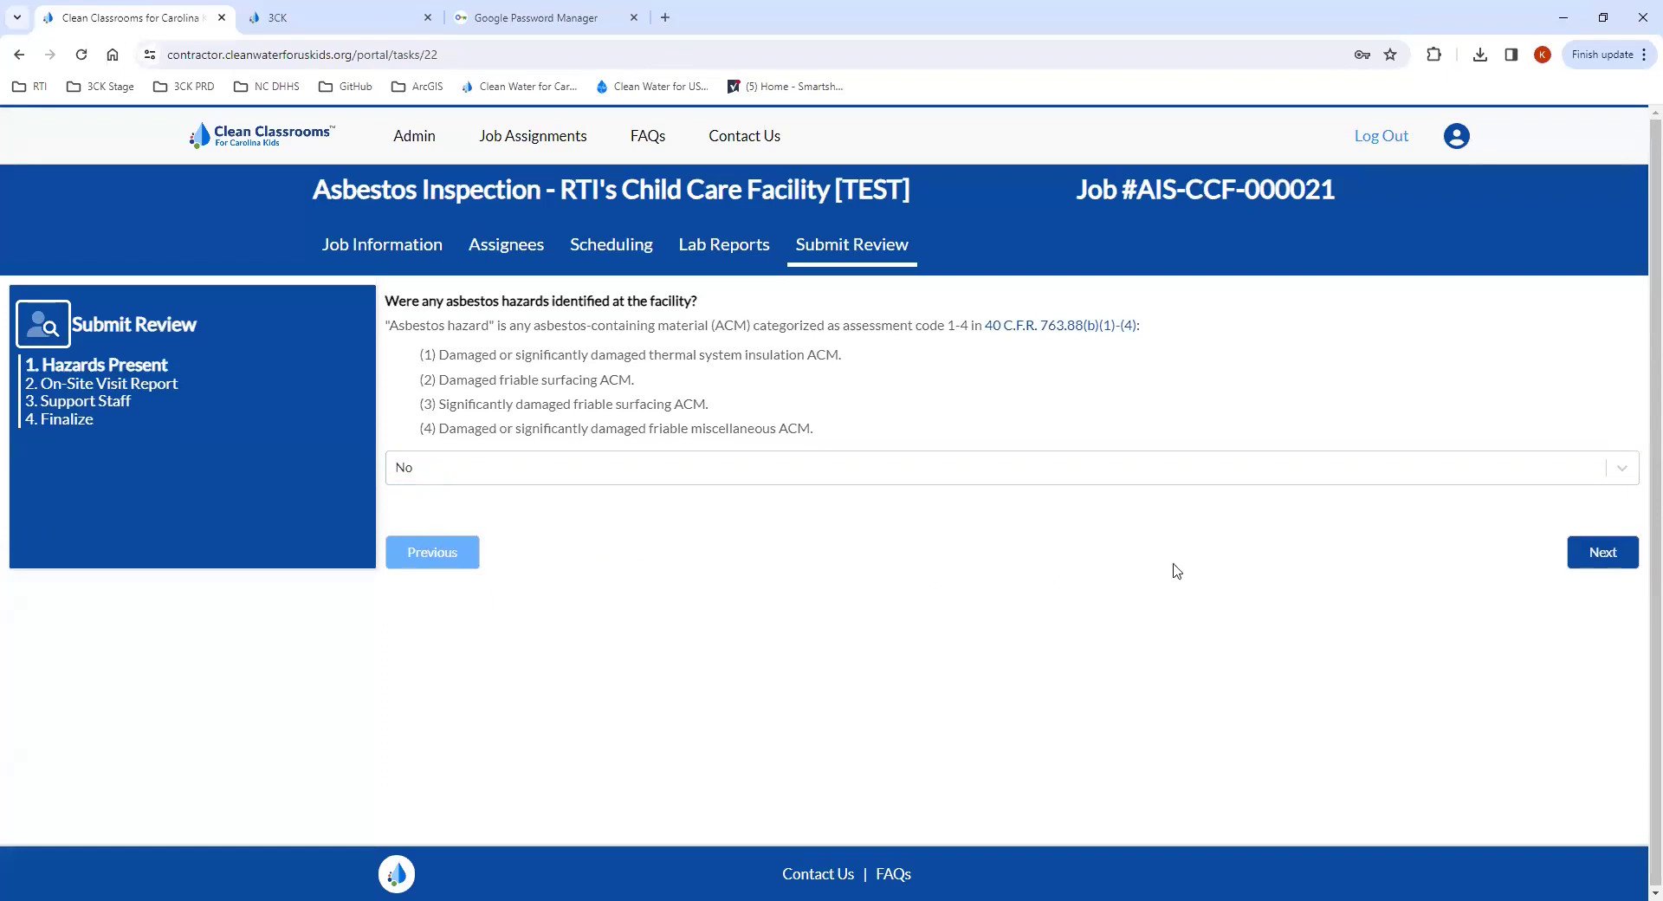
click(1602, 554)
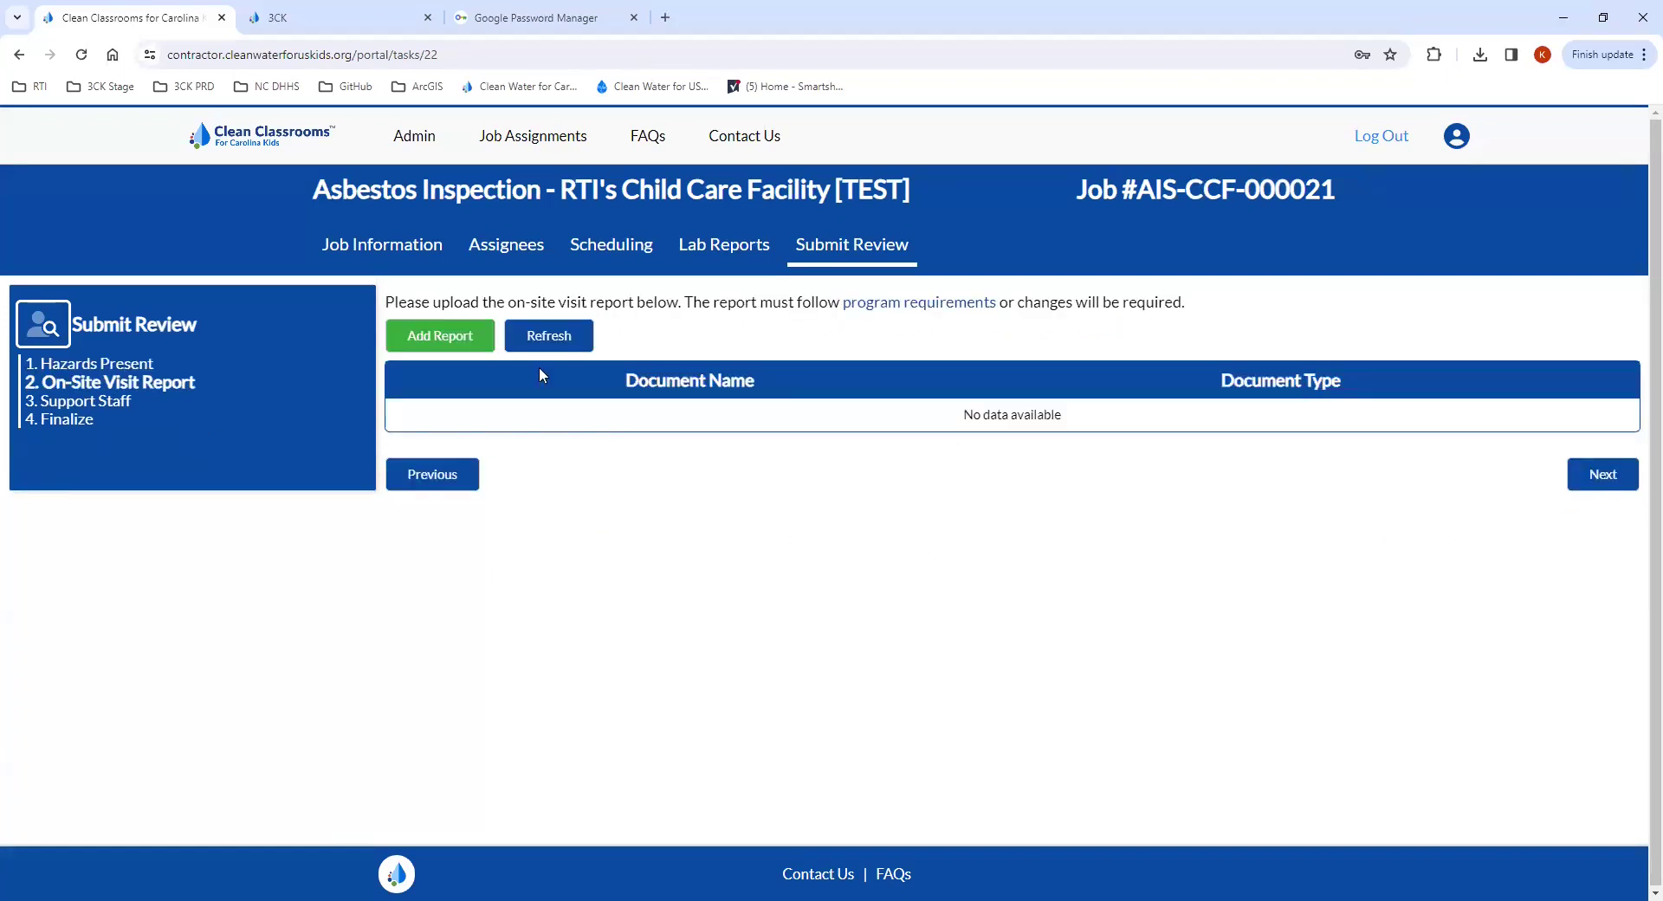
Change the asbestos hazards answer back to Yes, save it and open a blank hazard form under Hazard Results.
click(459, 481)
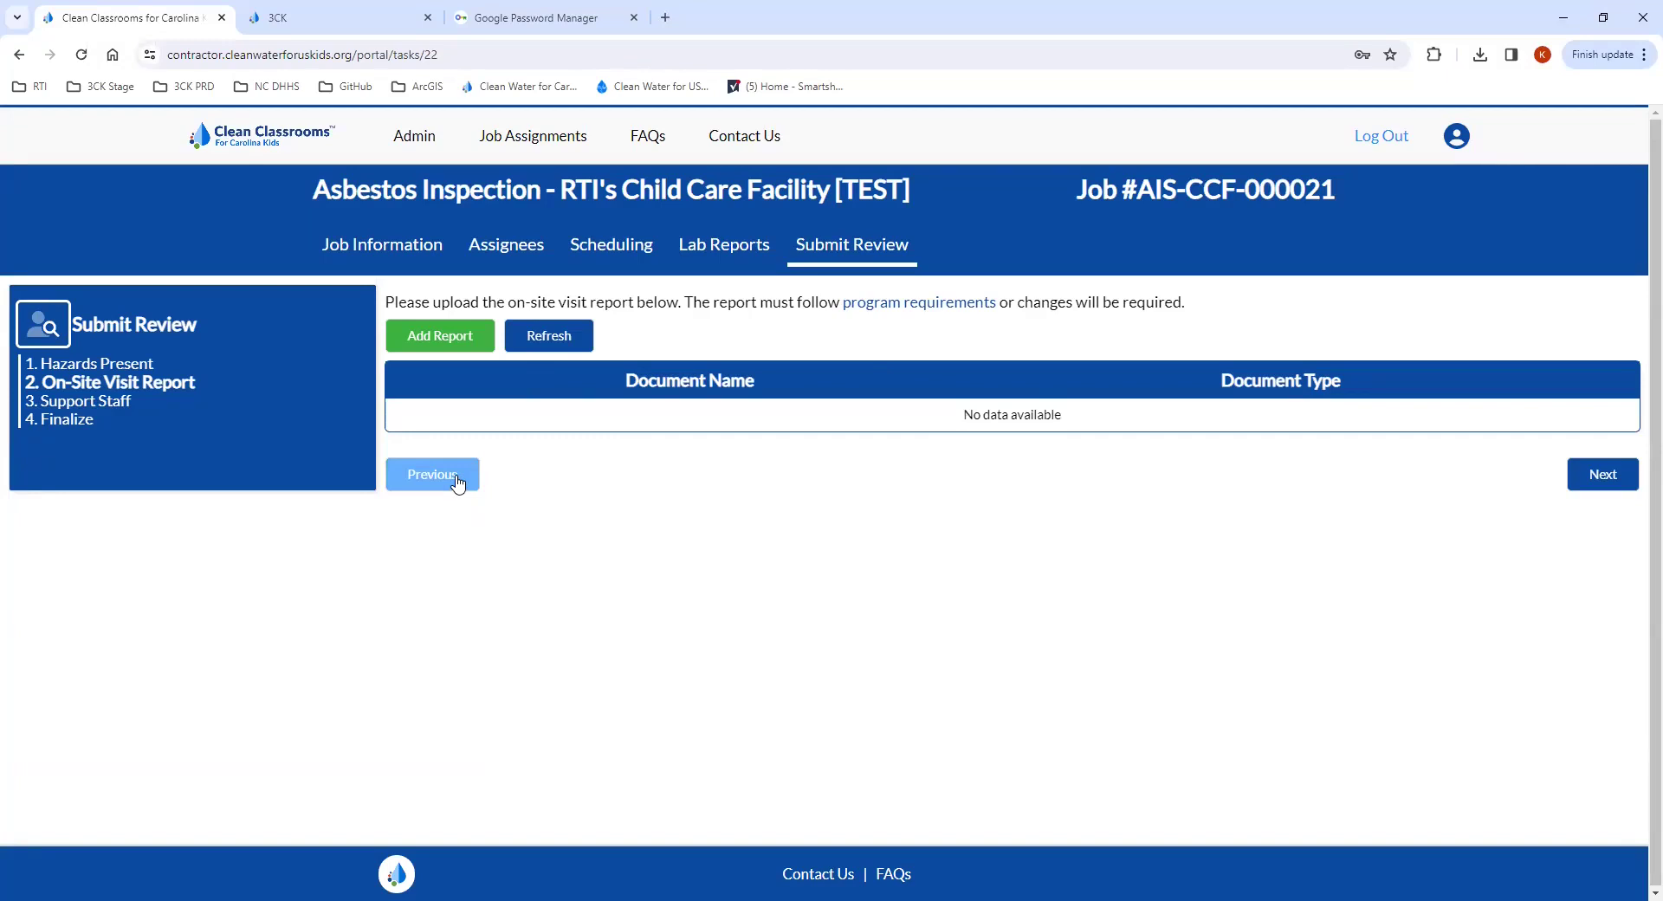
click(459, 482)
click(497, 468)
click(429, 510)
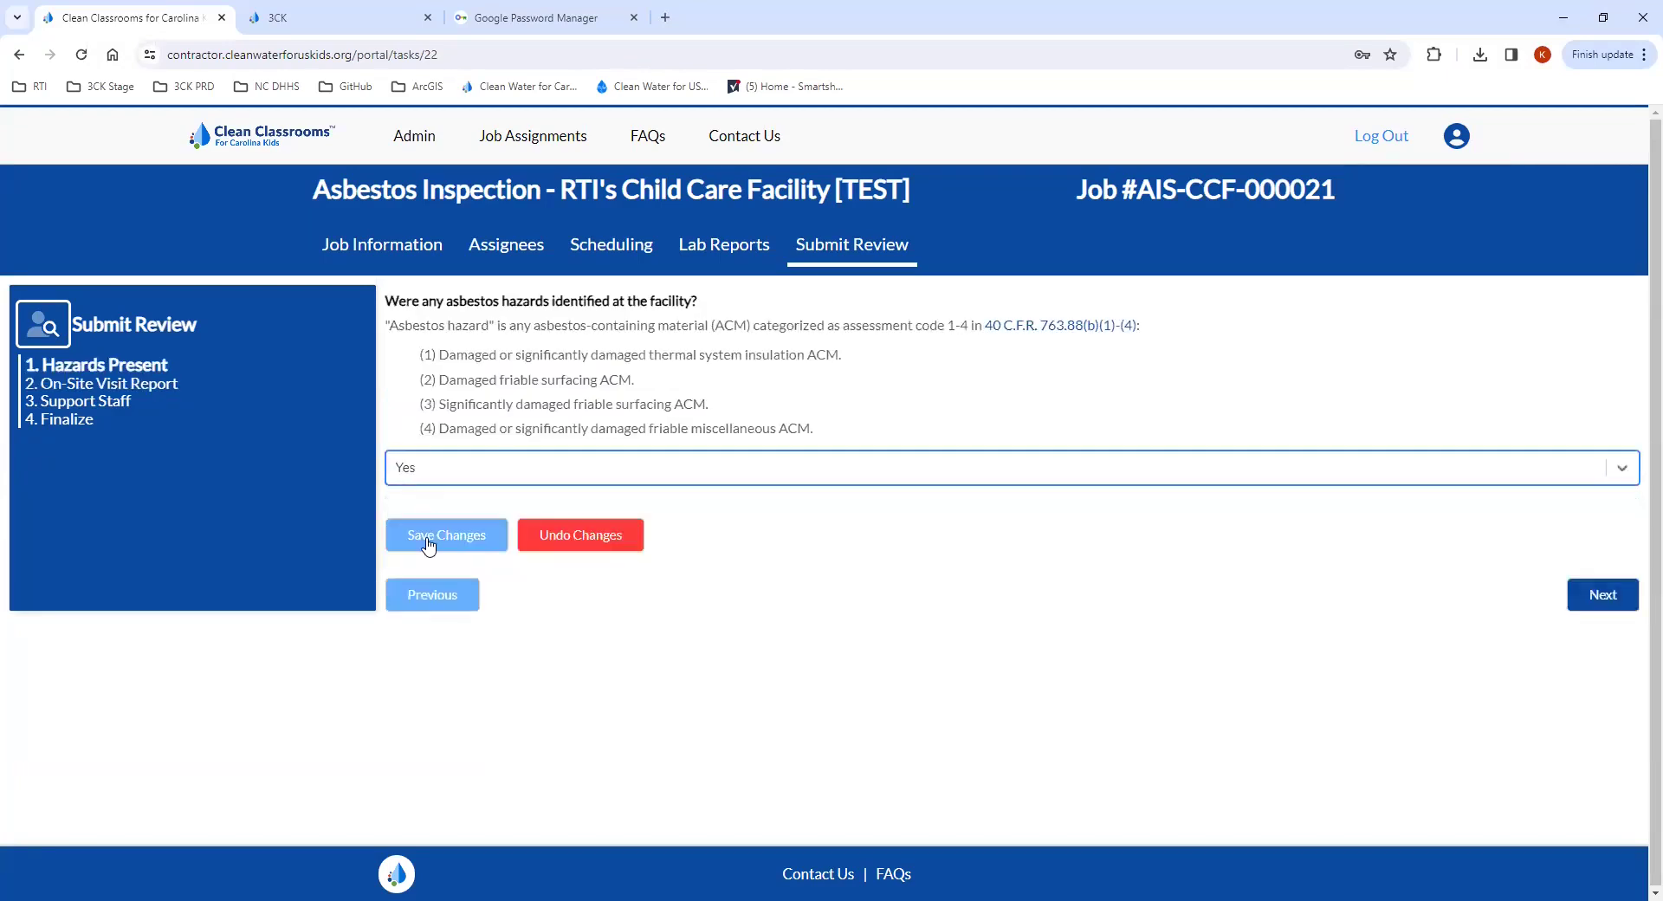
click(427, 544)
click(1600, 553)
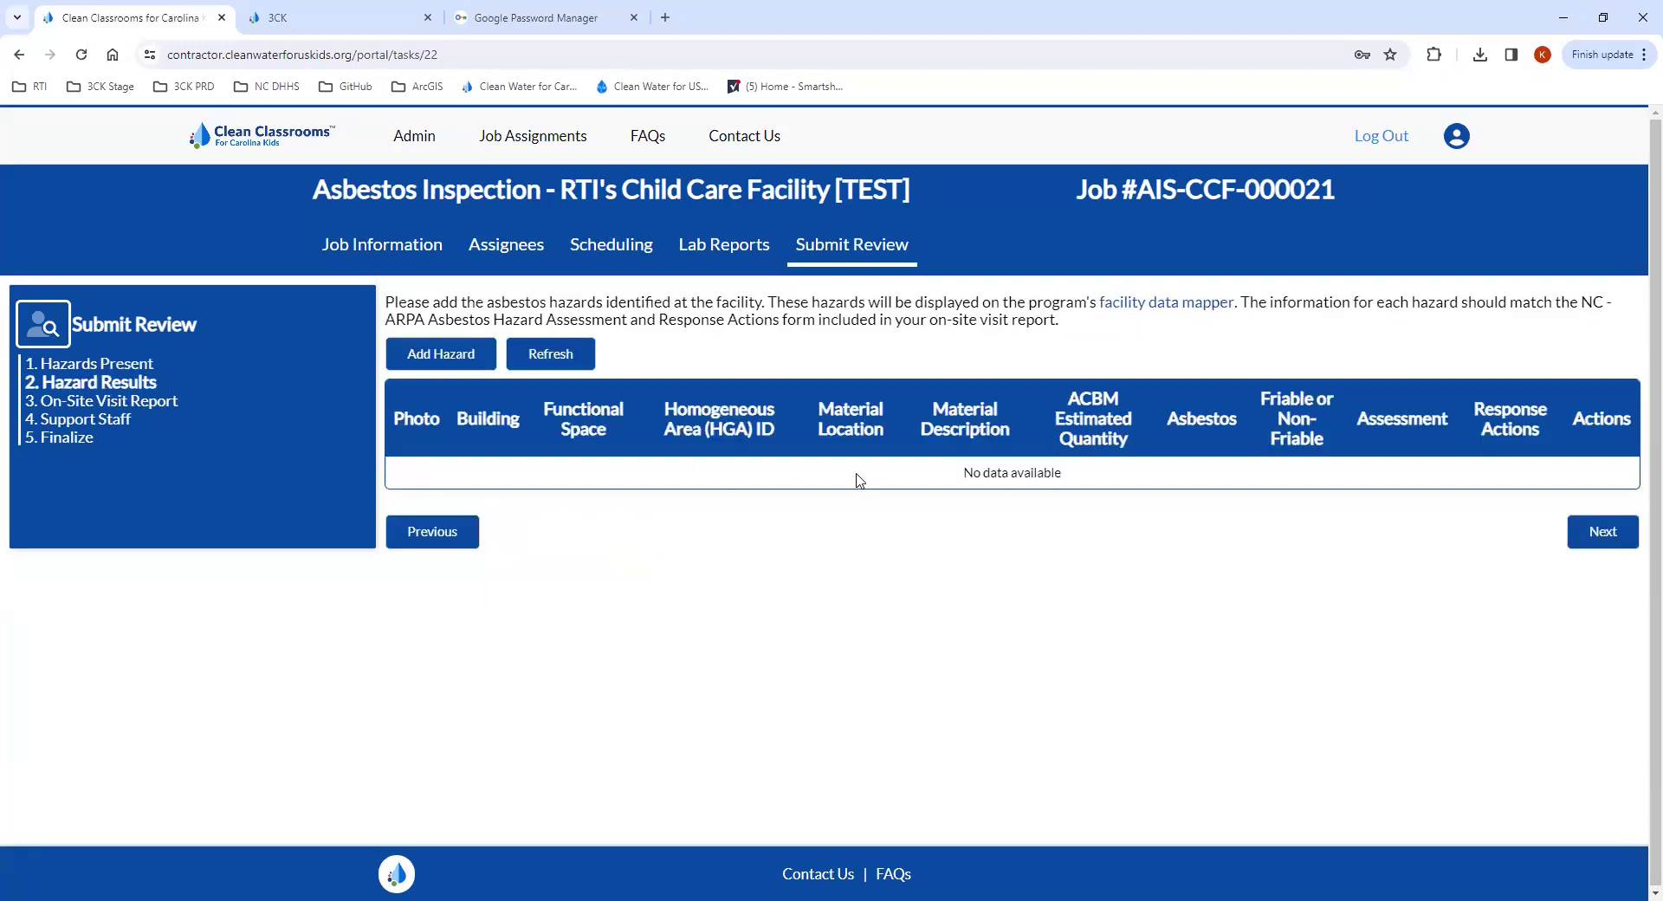
click(440, 367)
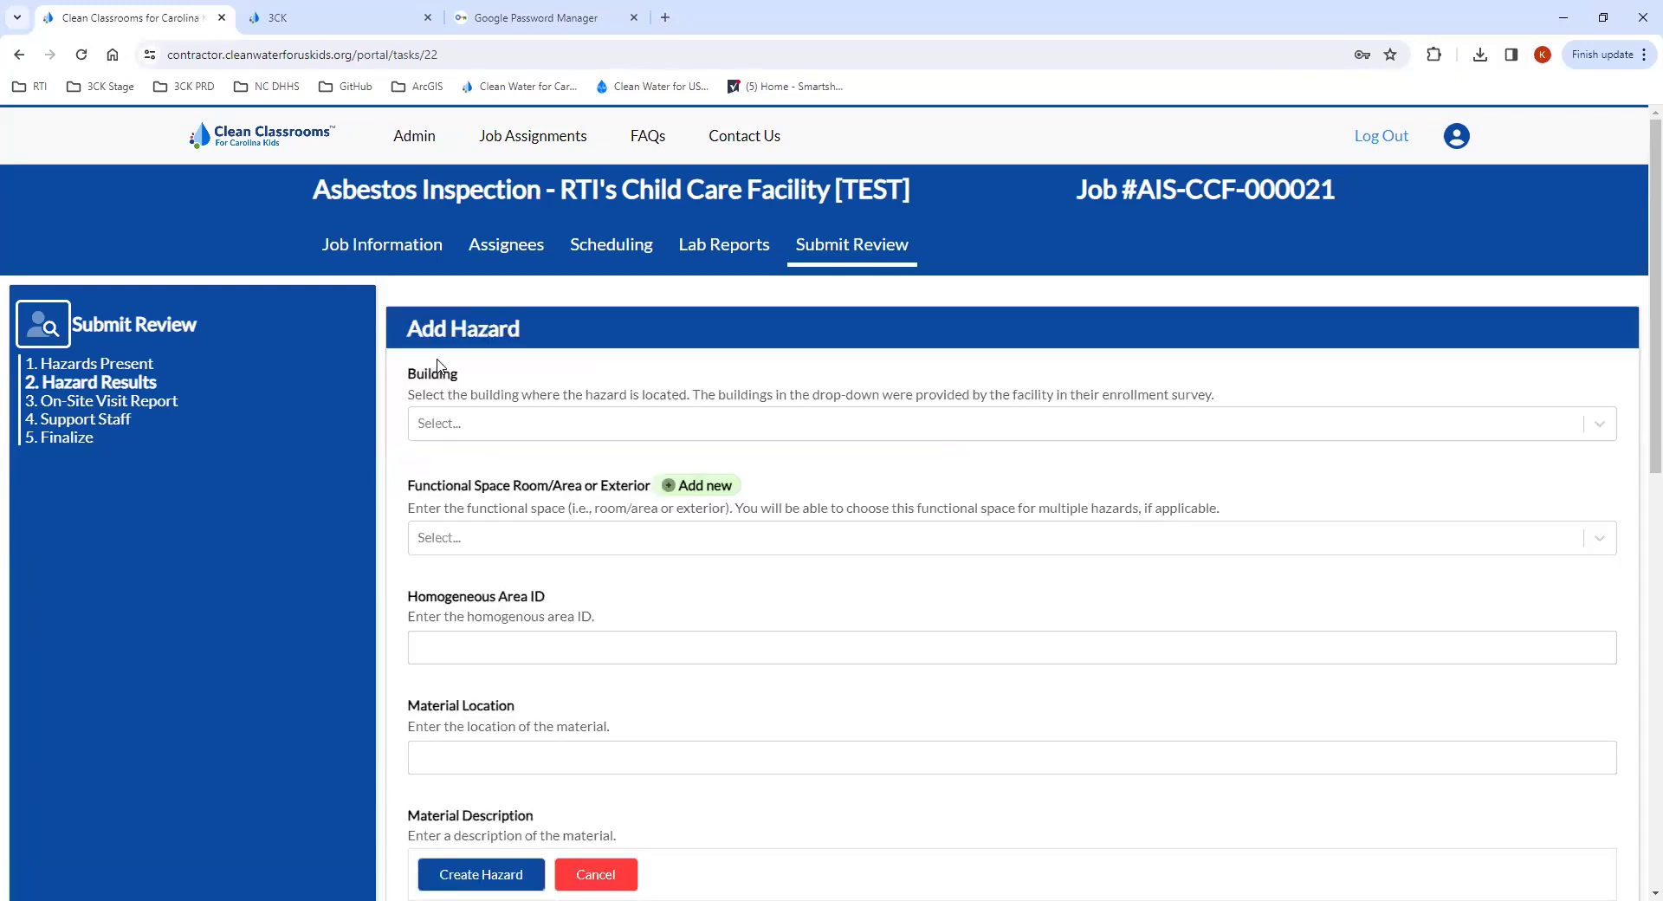
Review the blank hazard form and set the hazard's building to Building 1.
scroll(674, 433, down, 2)
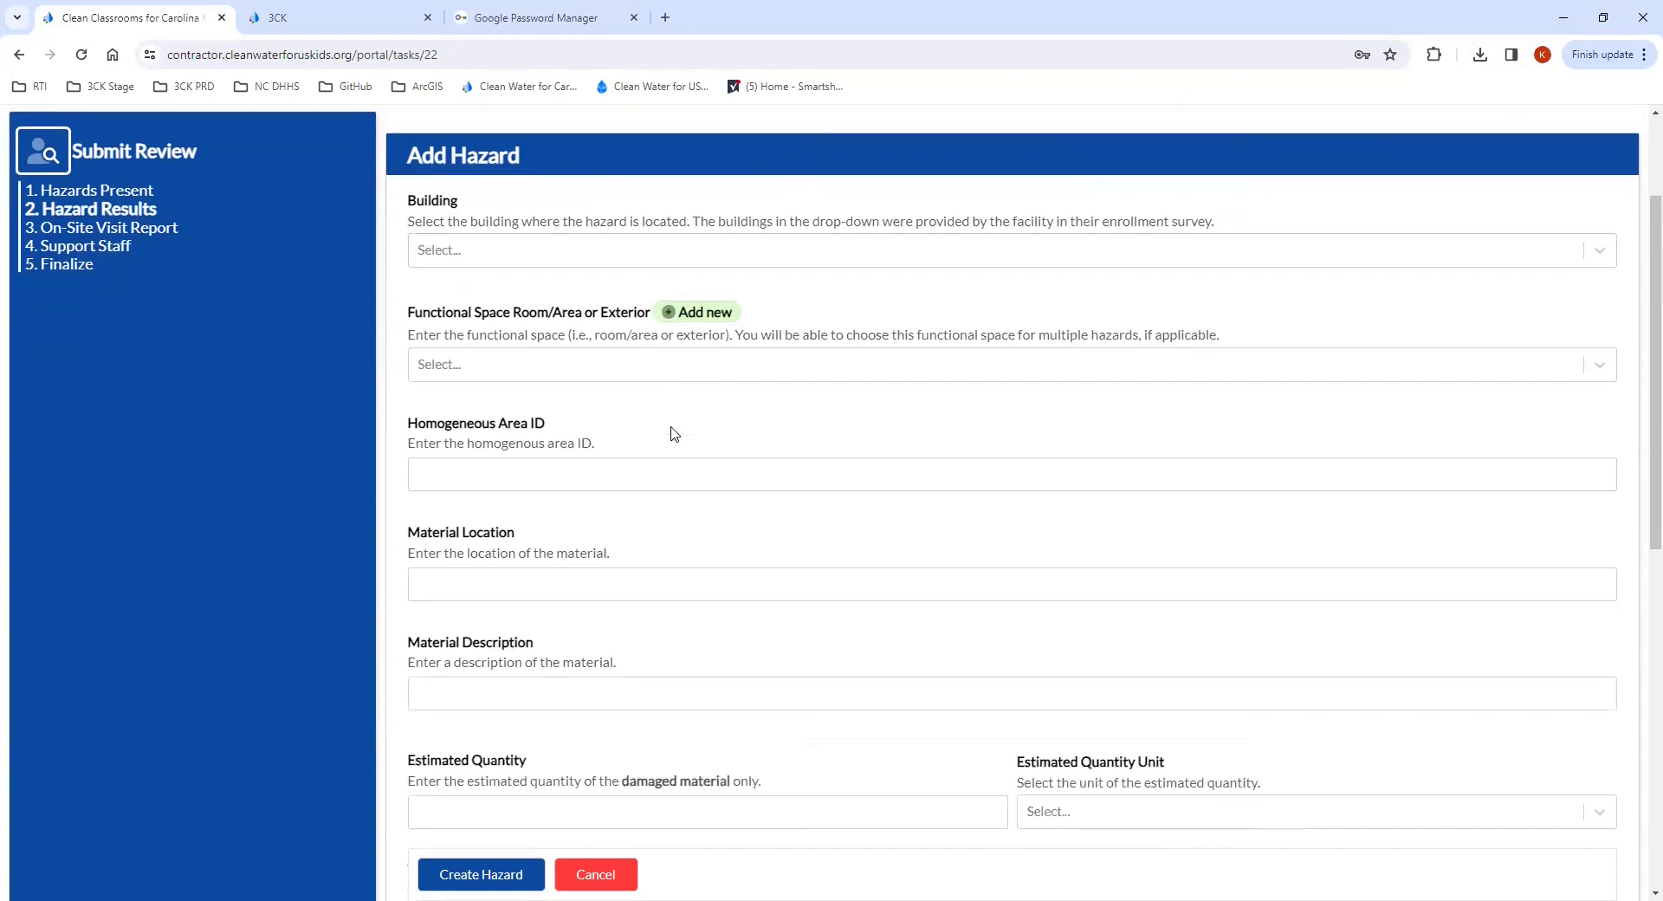
scroll(674, 433, down, 2)
scroll(673, 435, up, 5)
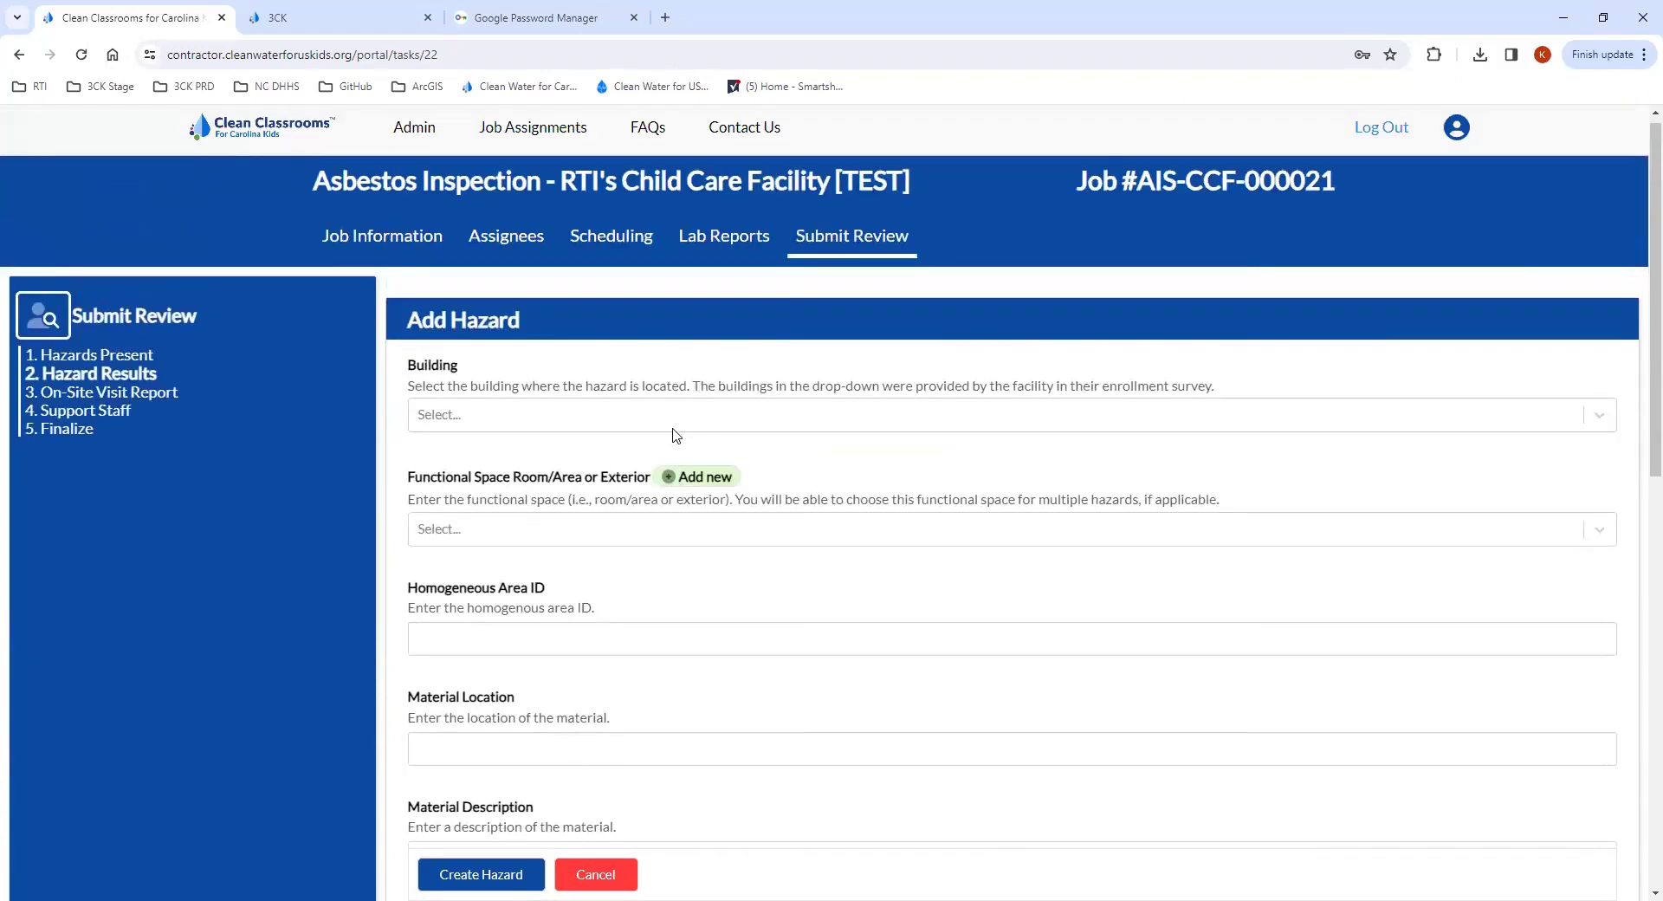
click(490, 434)
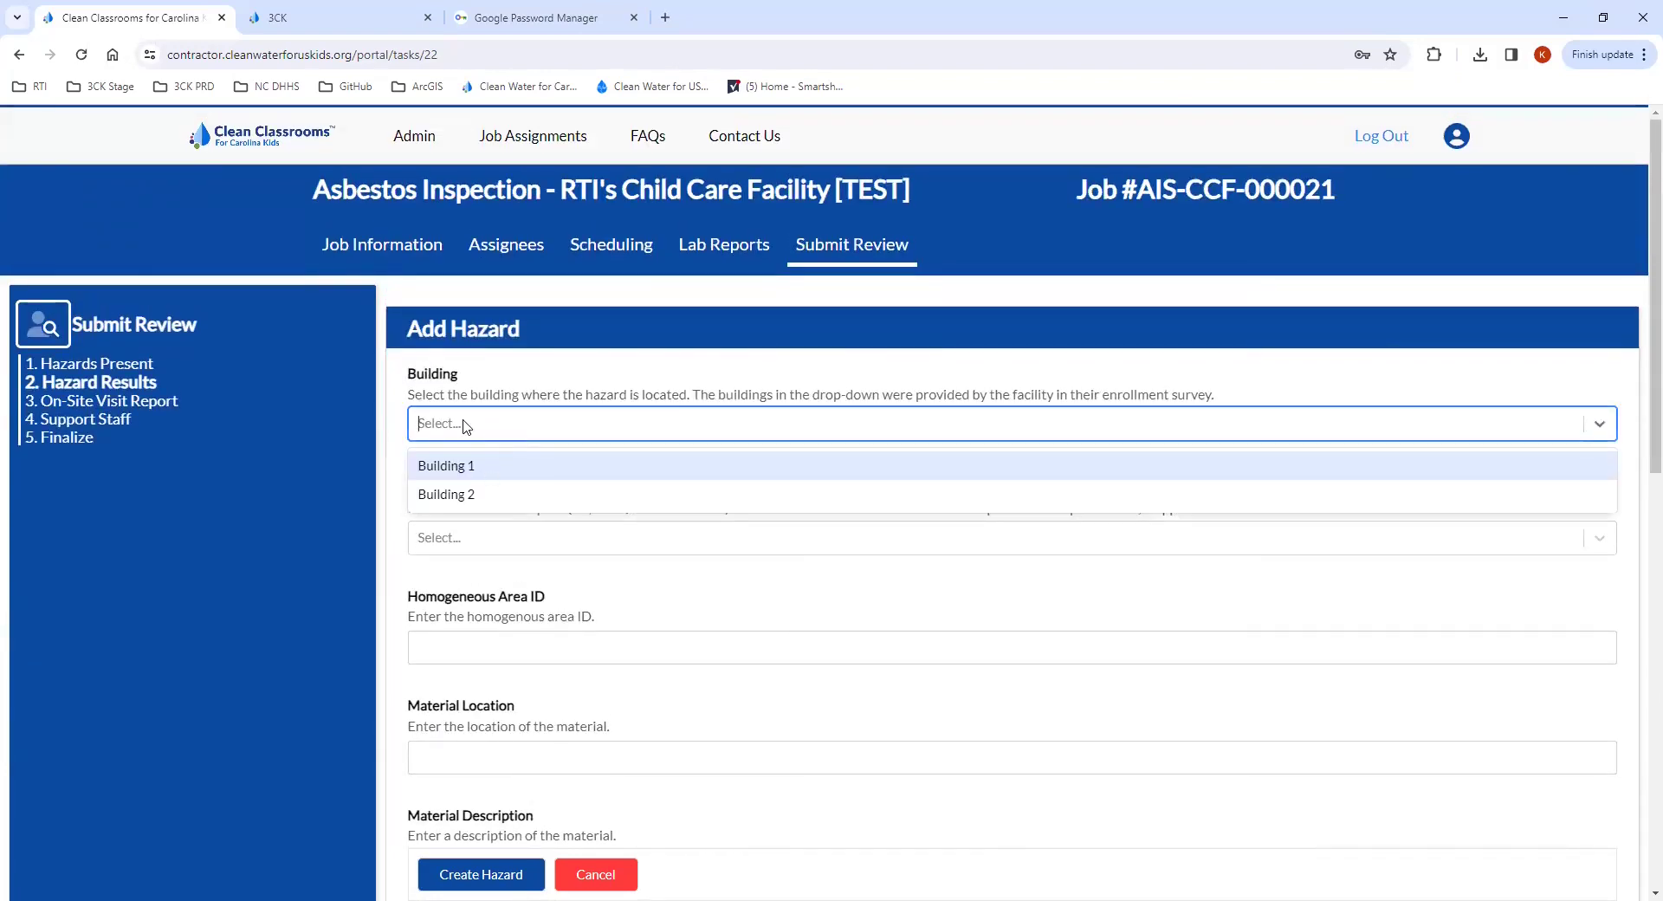
click(486, 472)
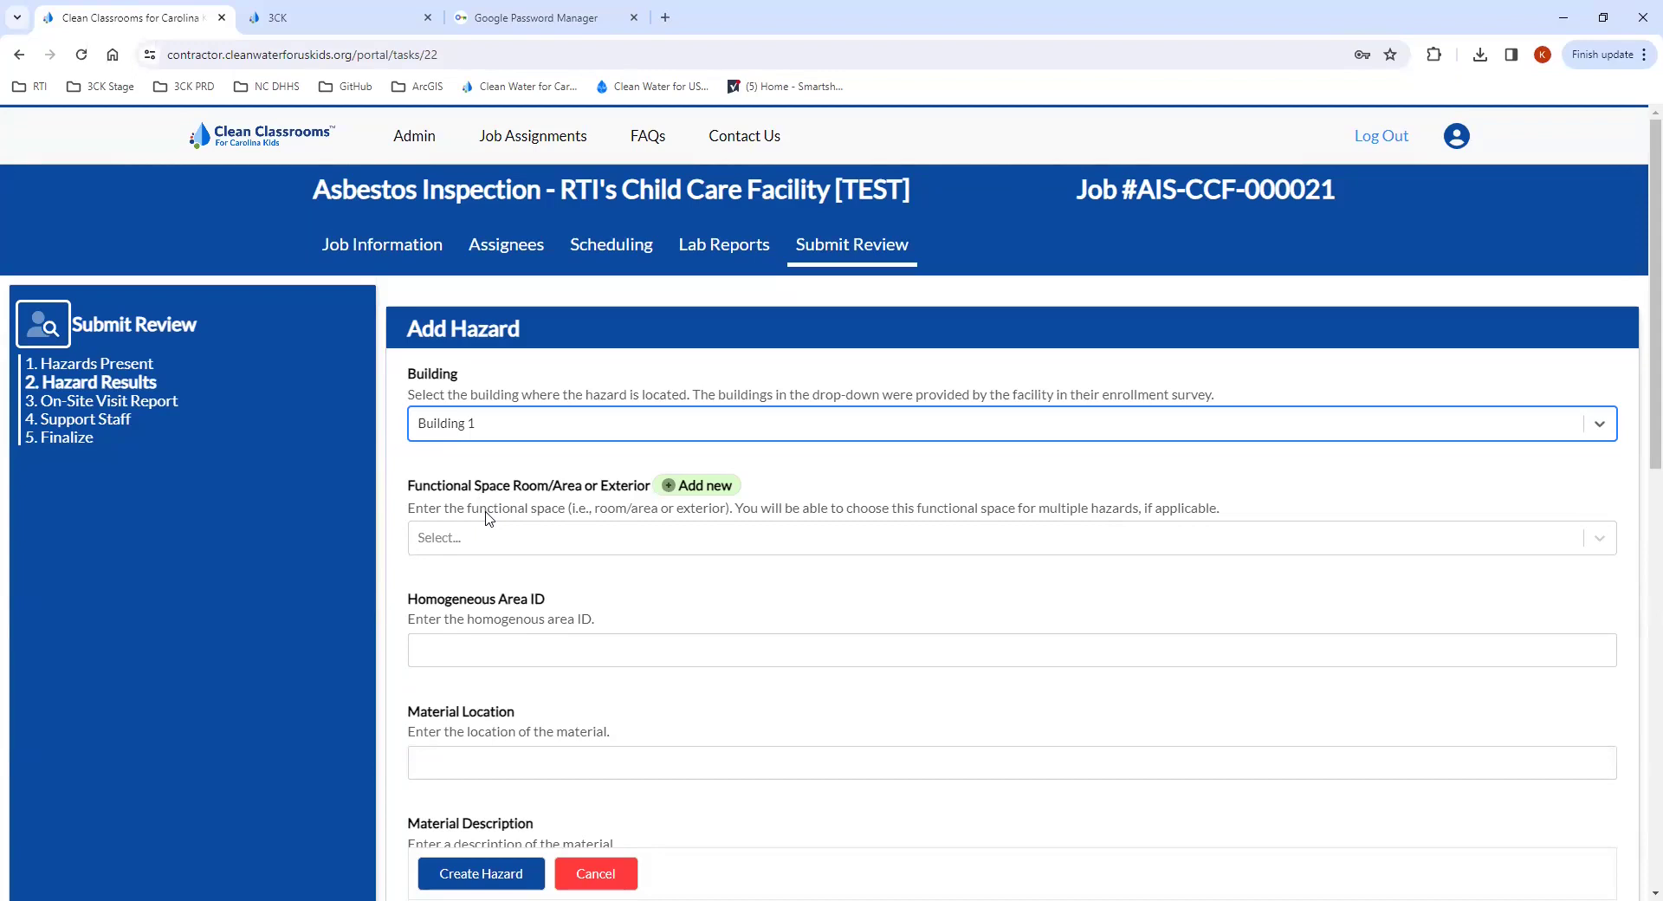
Create a new functional space named Room 1 and keep it selected for the hazard.
click(695, 490)
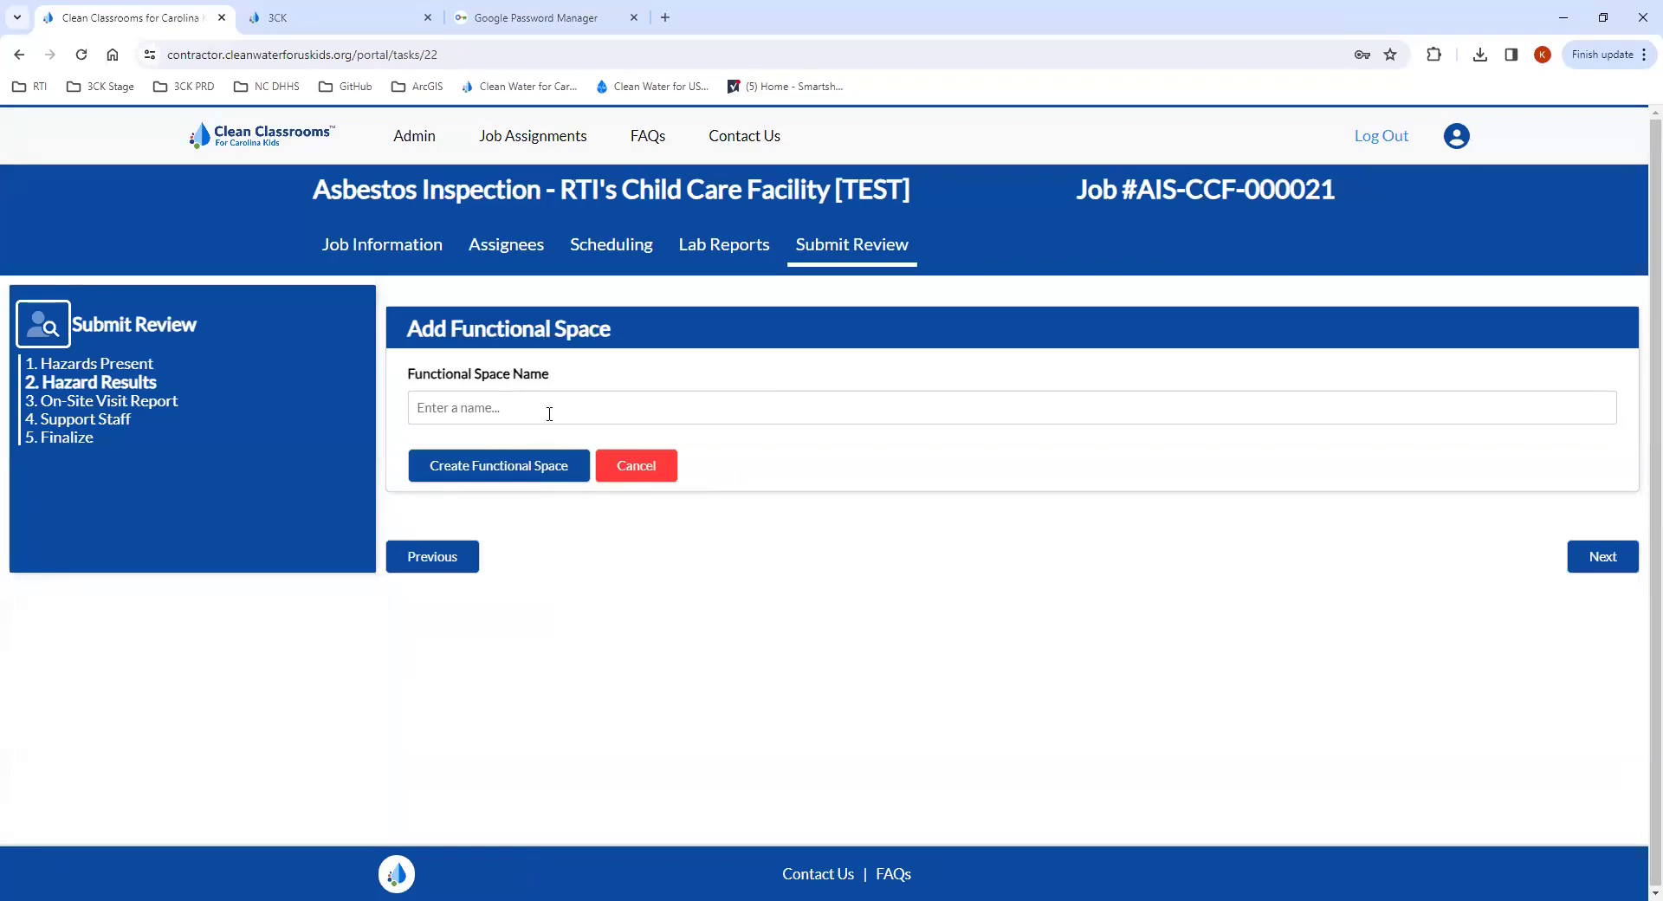
click(501, 410)
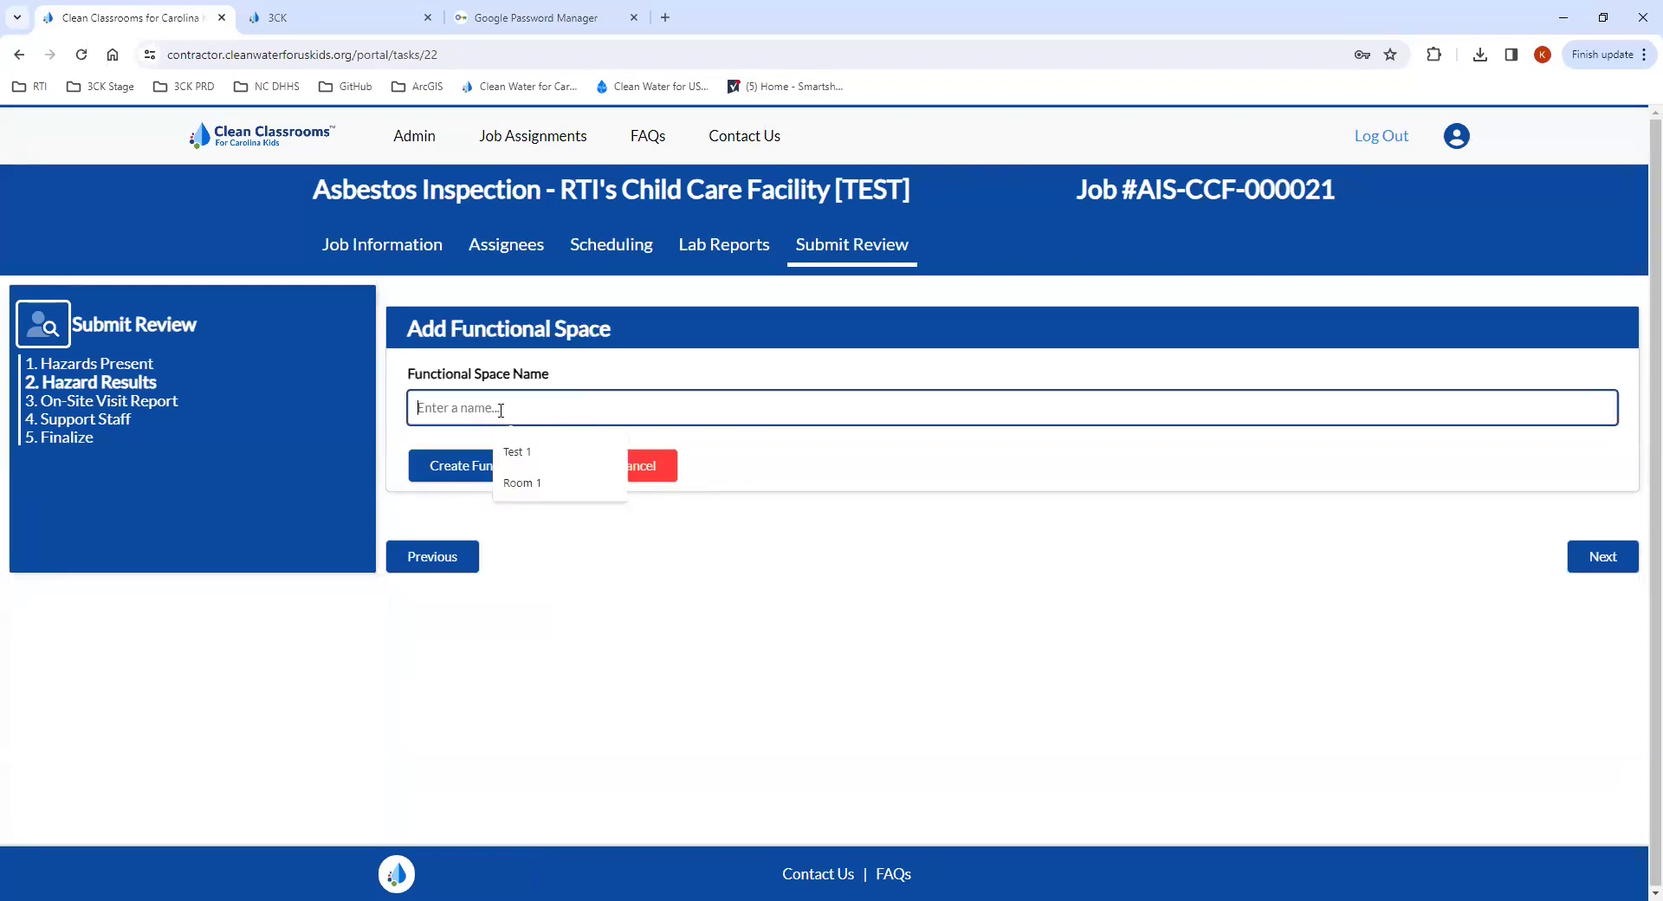
click(524, 483)
click(479, 475)
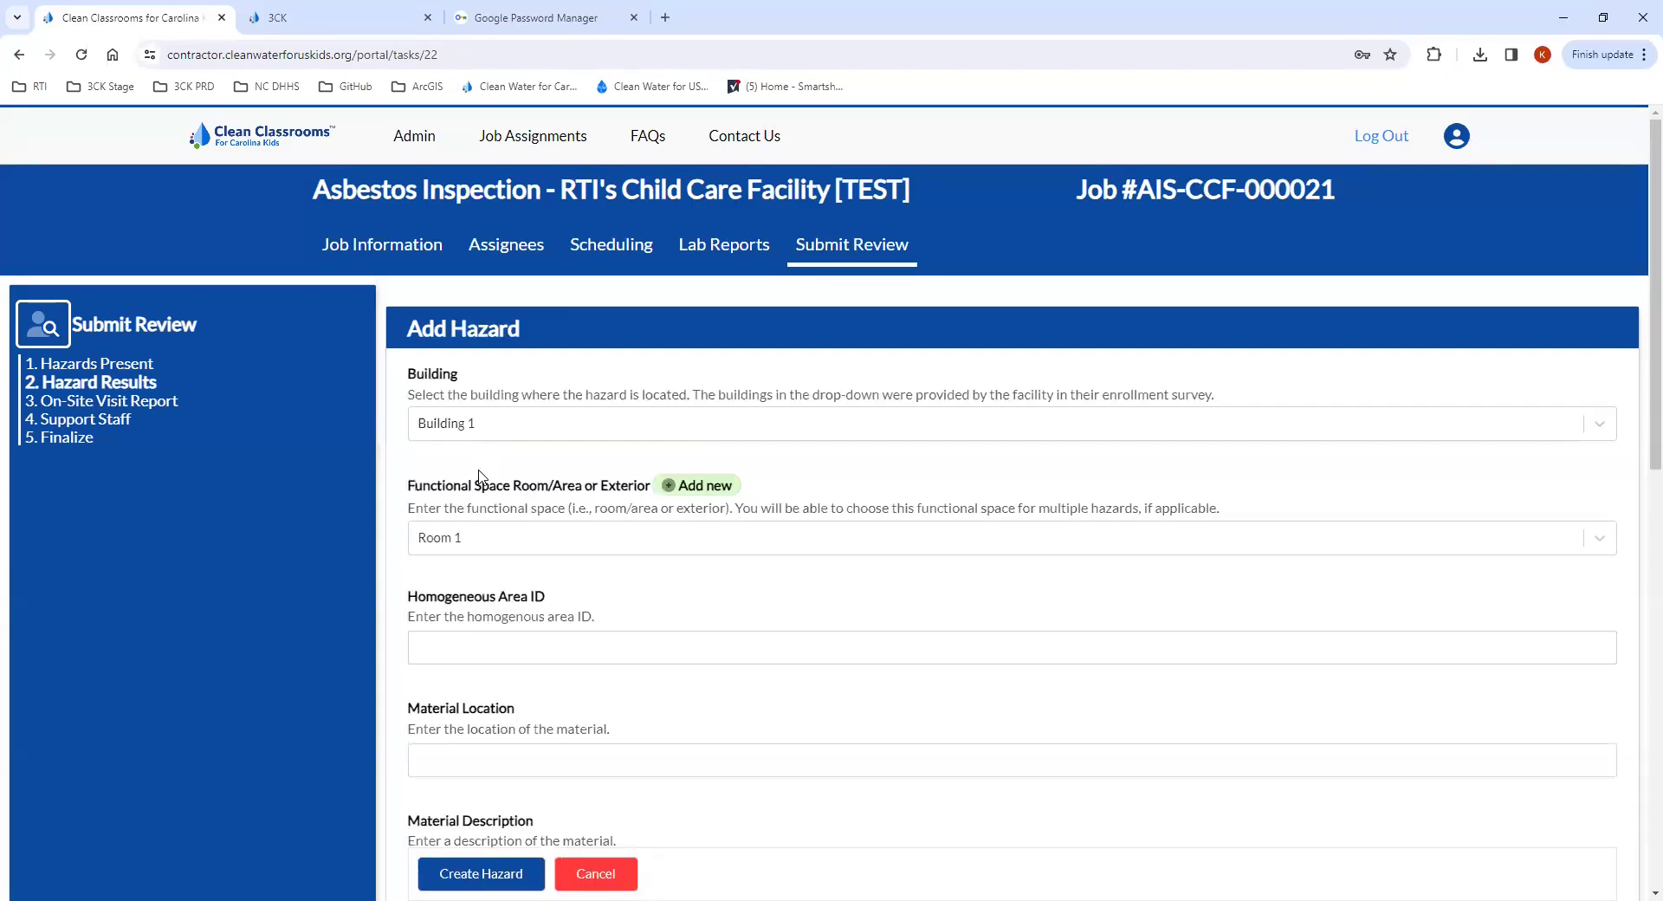
click(509, 545)
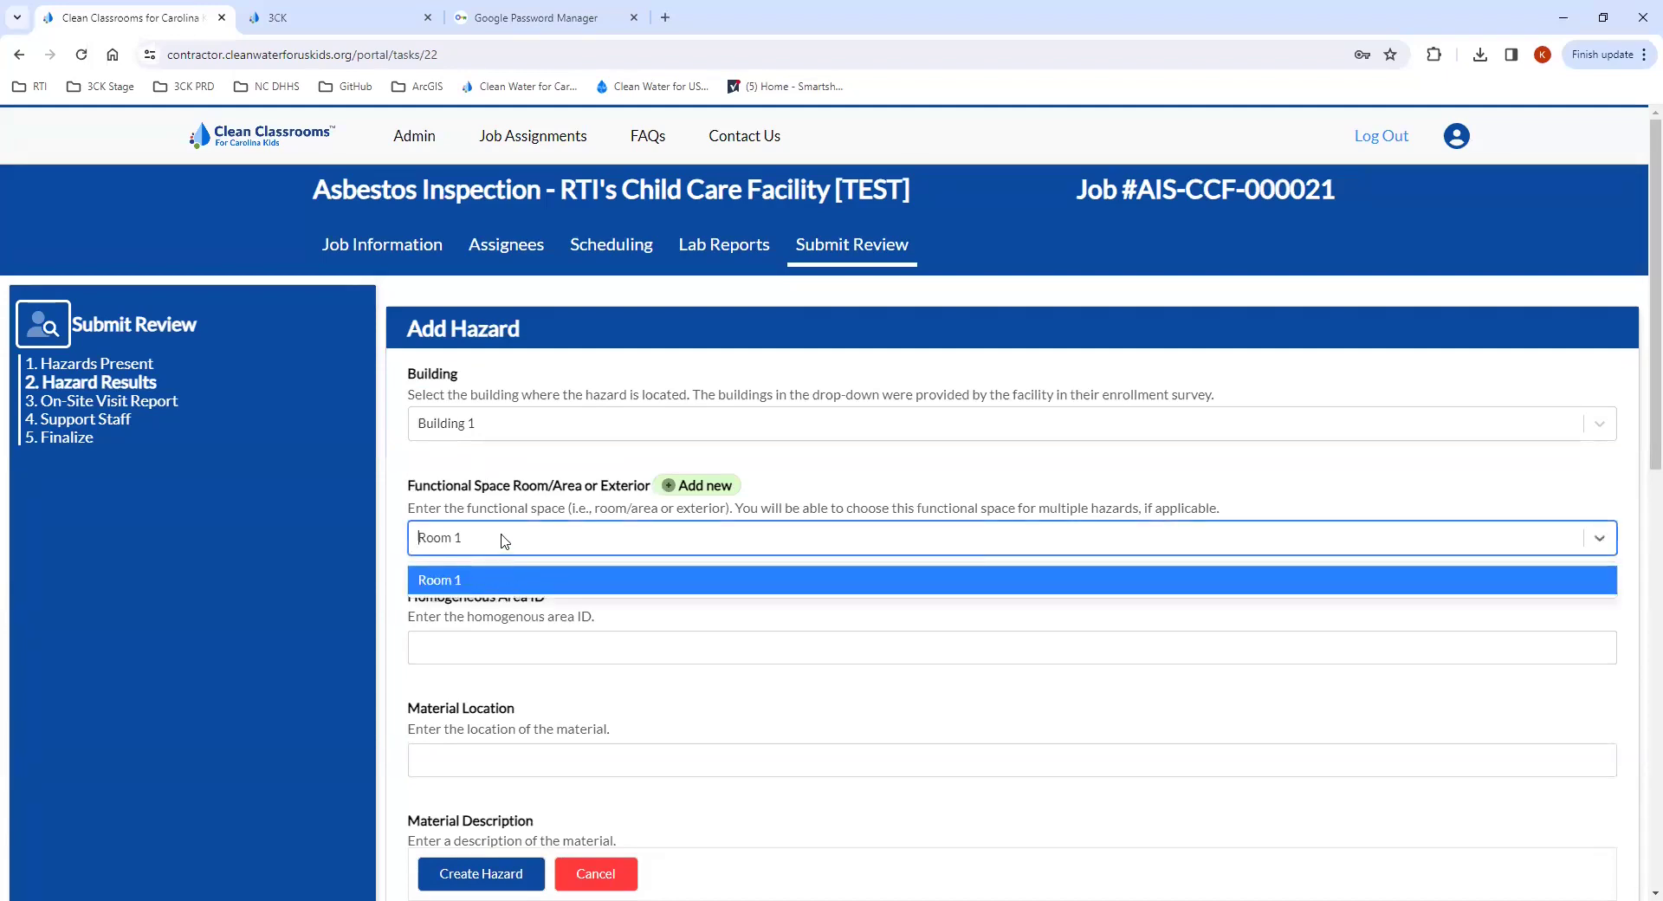
click(496, 546)
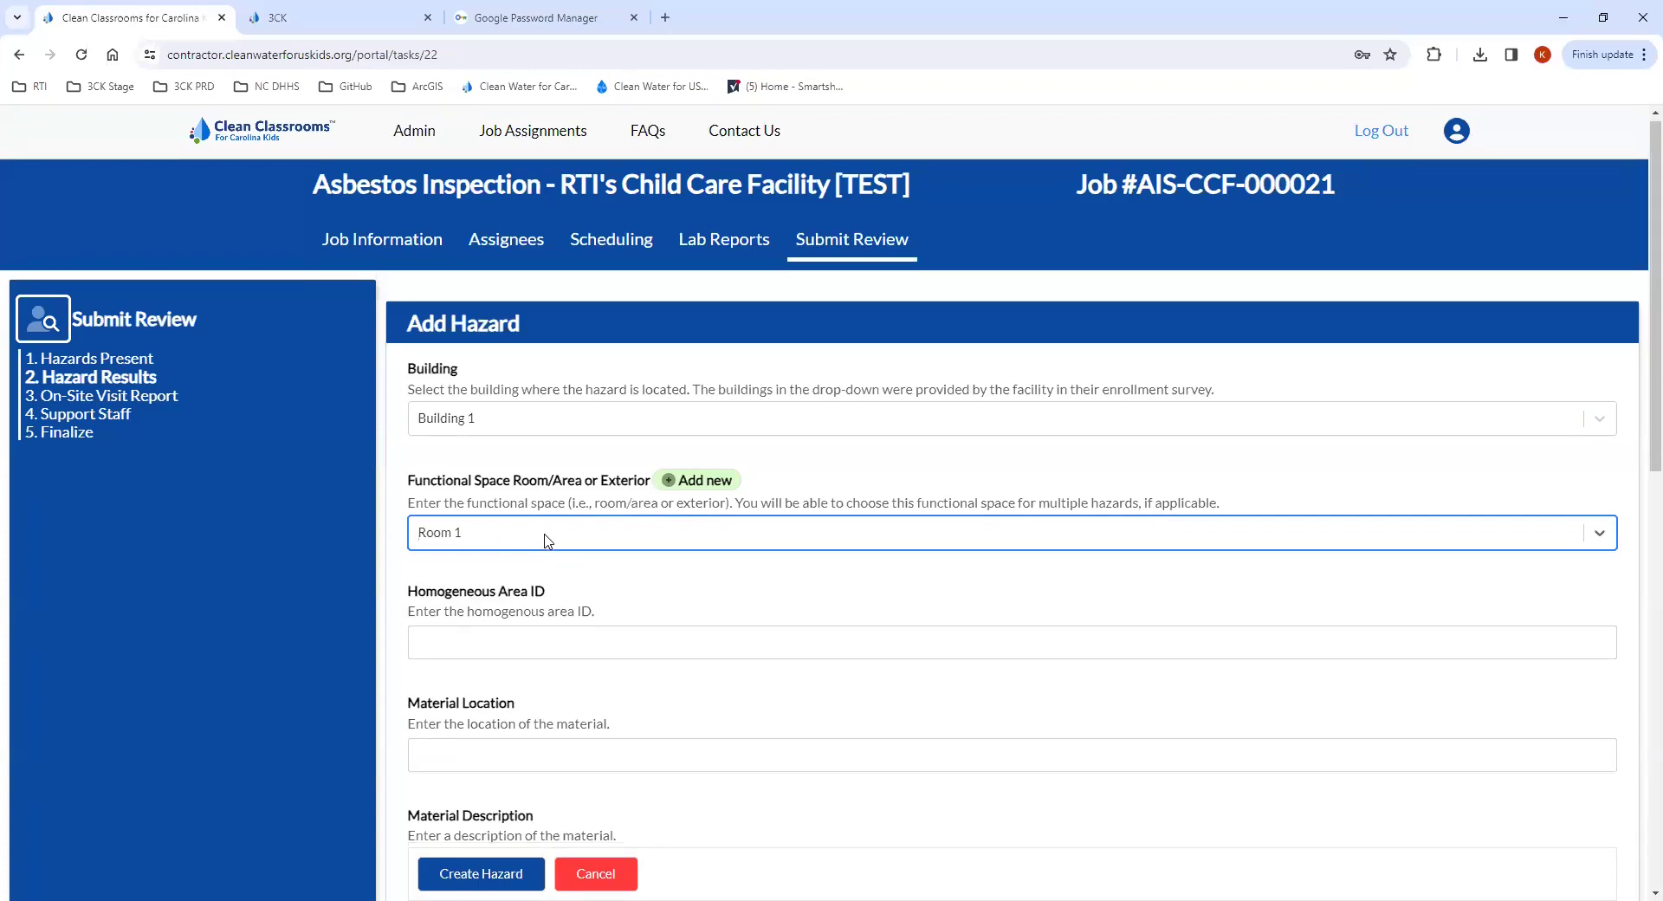
Set the hazard's homogeneous area ID to HGA-1 and its material location to Back room.
scroll(543, 539, down, 2)
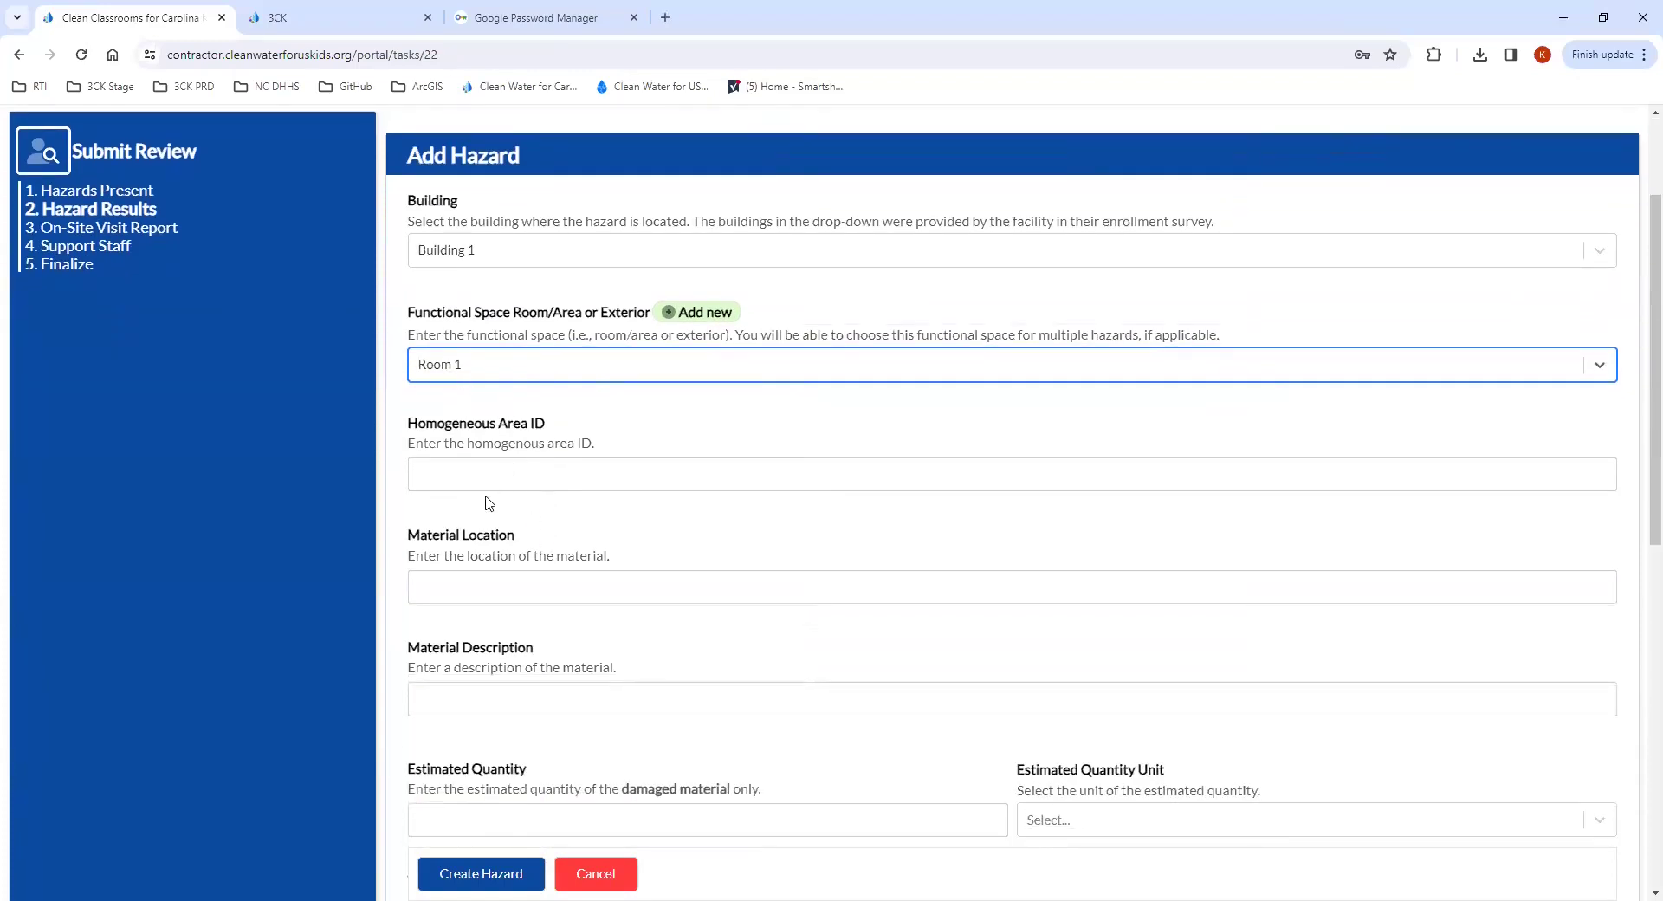
click(475, 483)
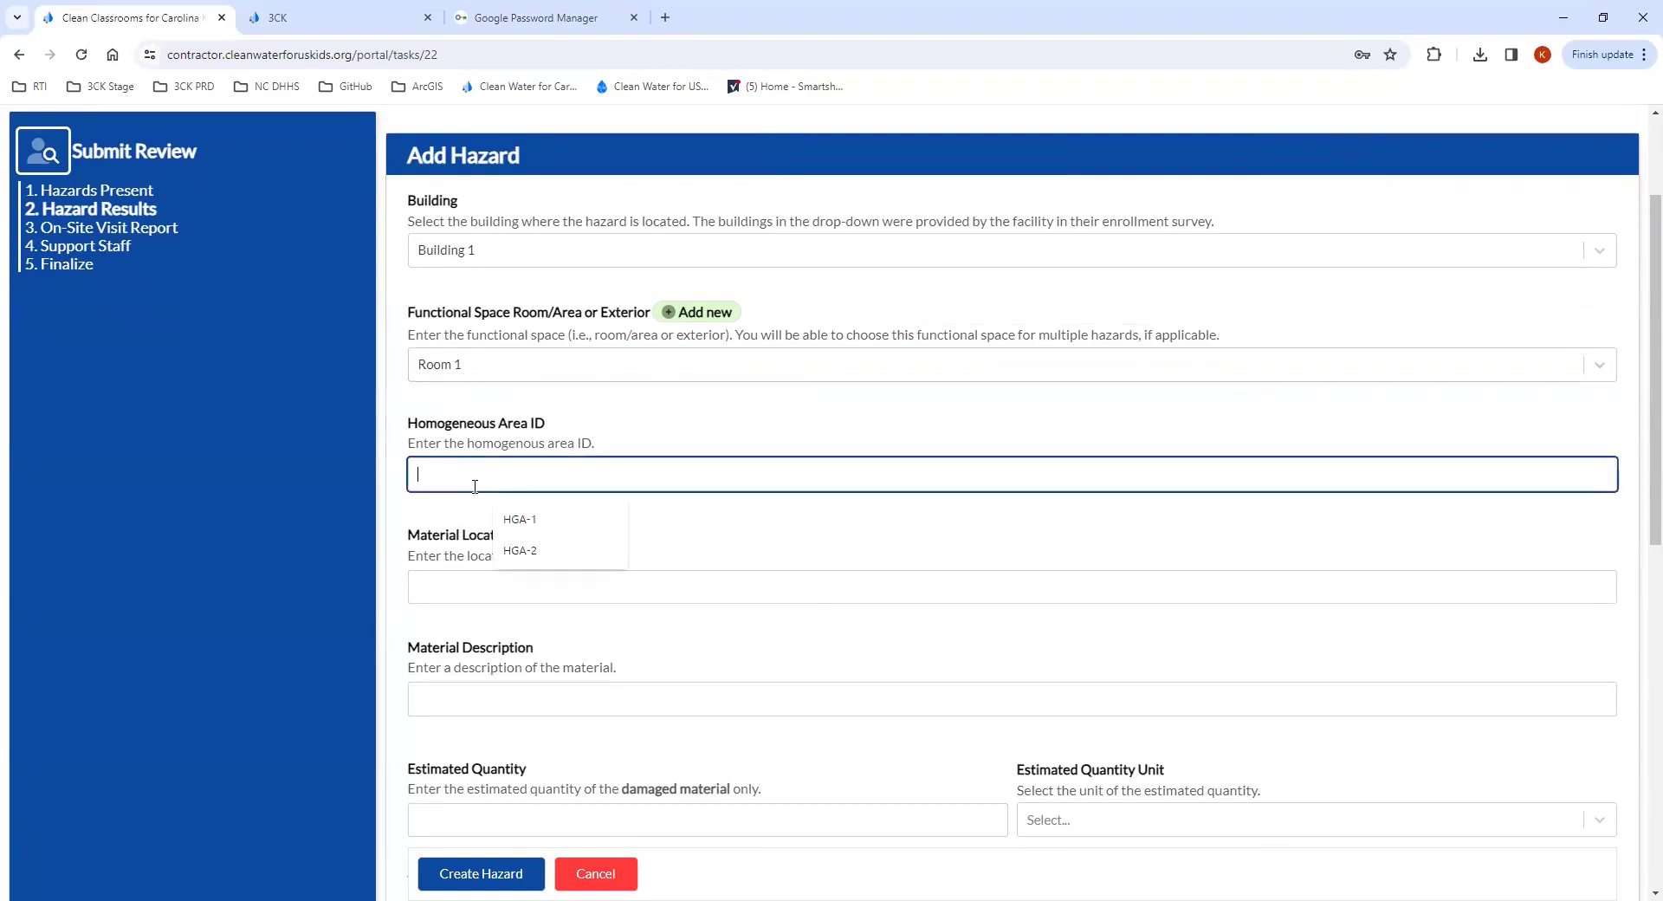
click(506, 520)
scroll(505, 468, down, 1)
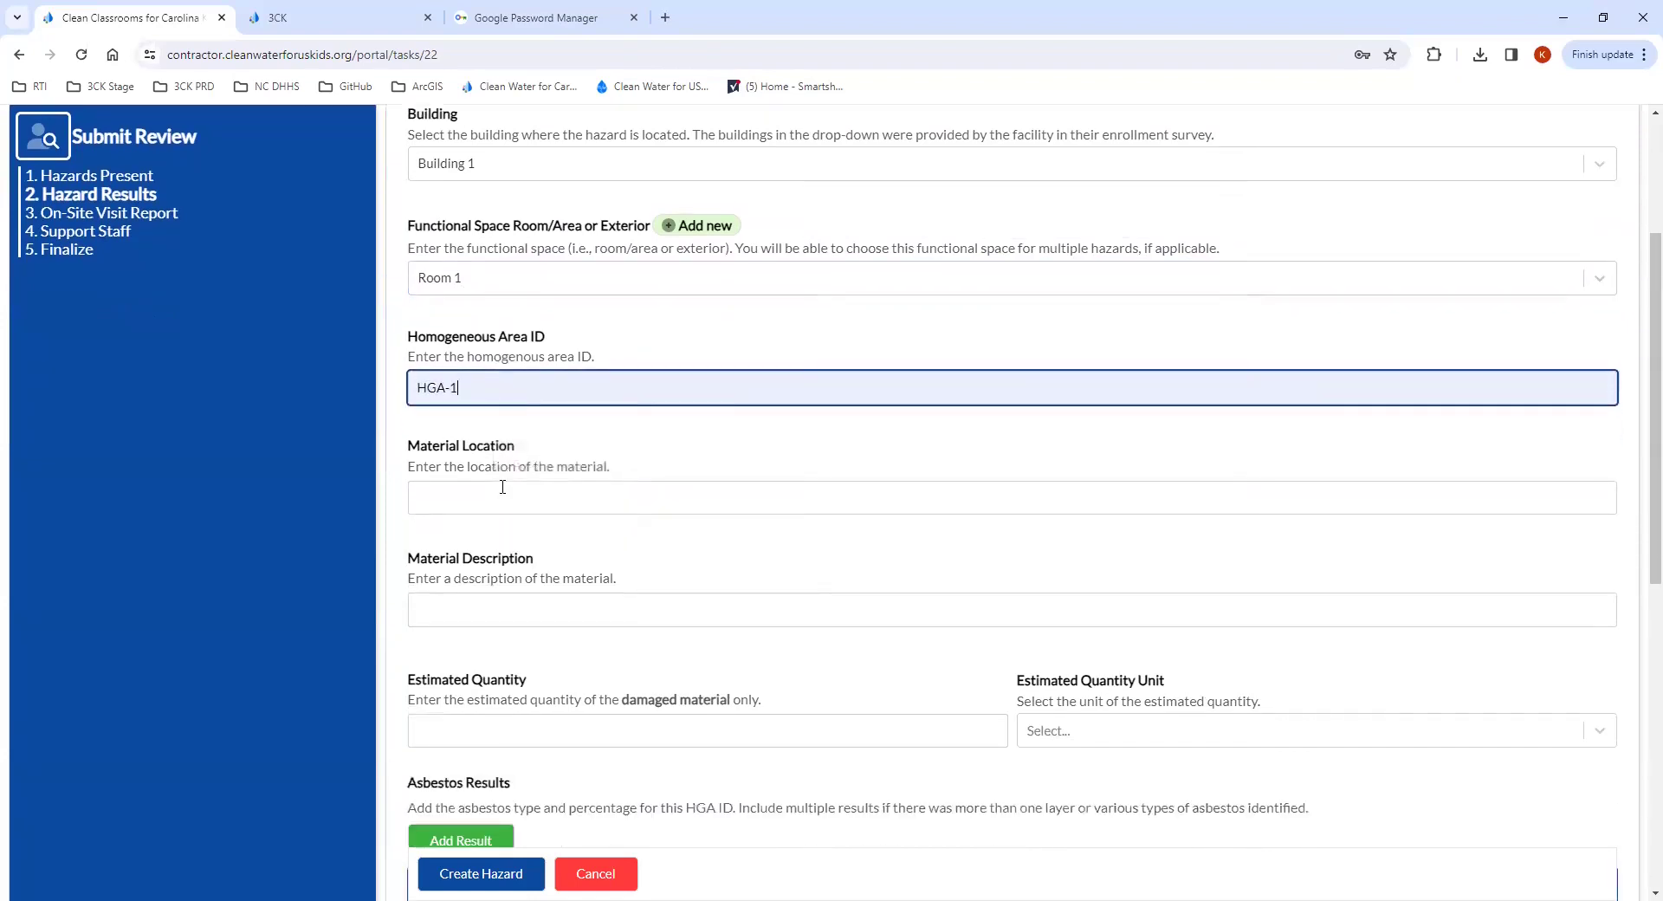
click(503, 494)
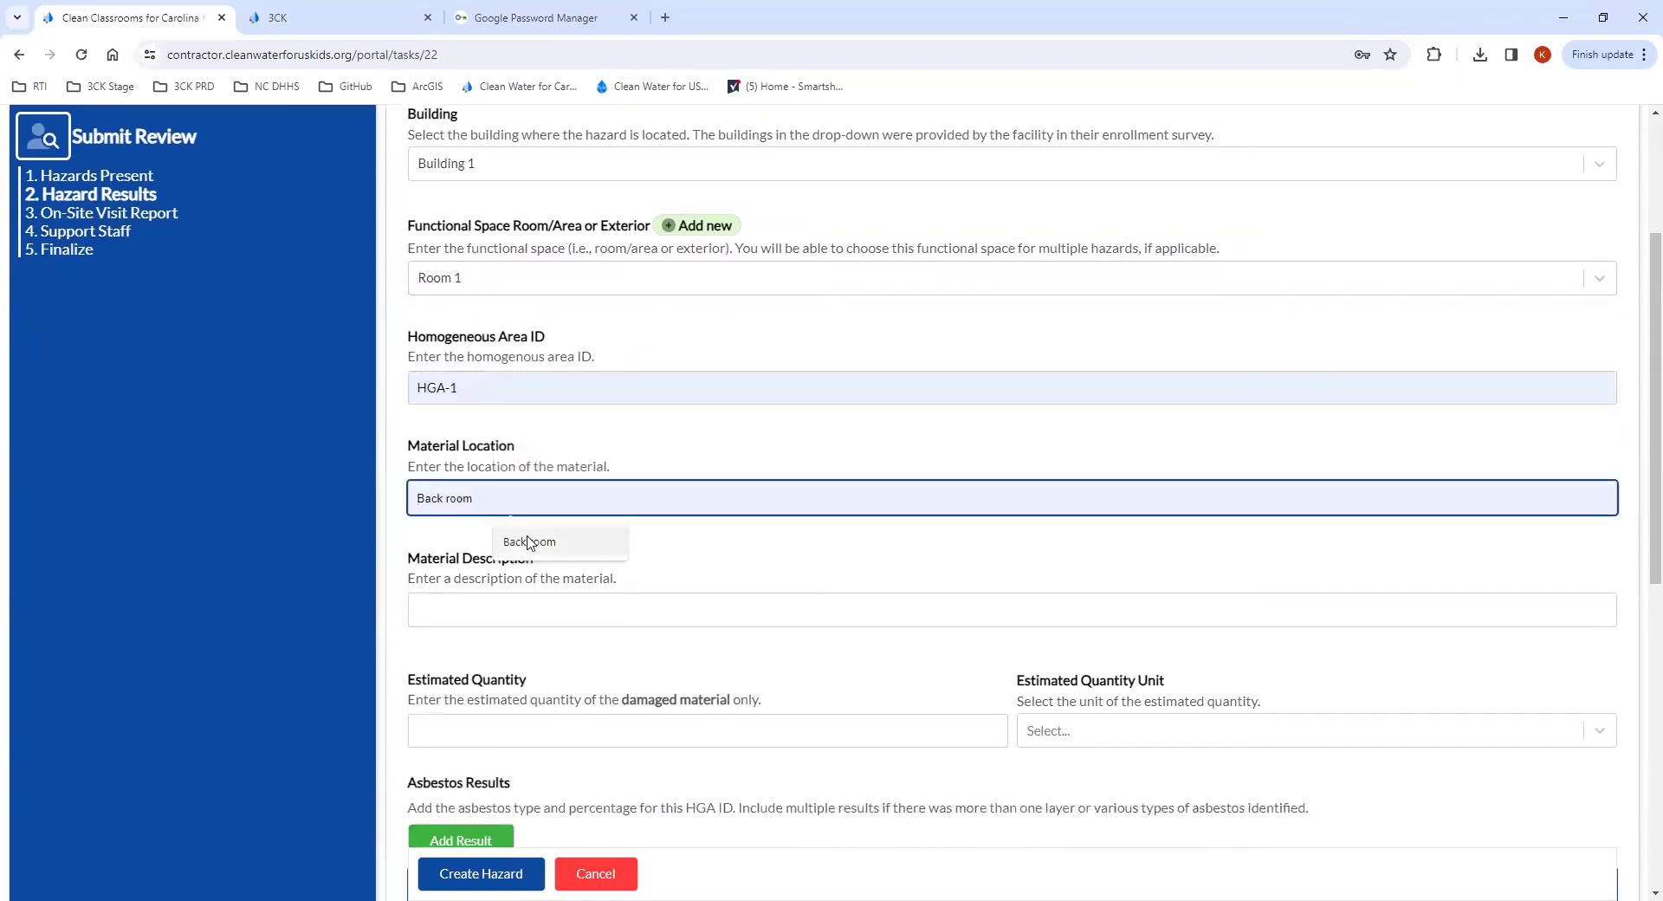
click(530, 543)
Describe the hazard's material as "White drywall".
scroll(510, 480, down, 1)
click(508, 511)
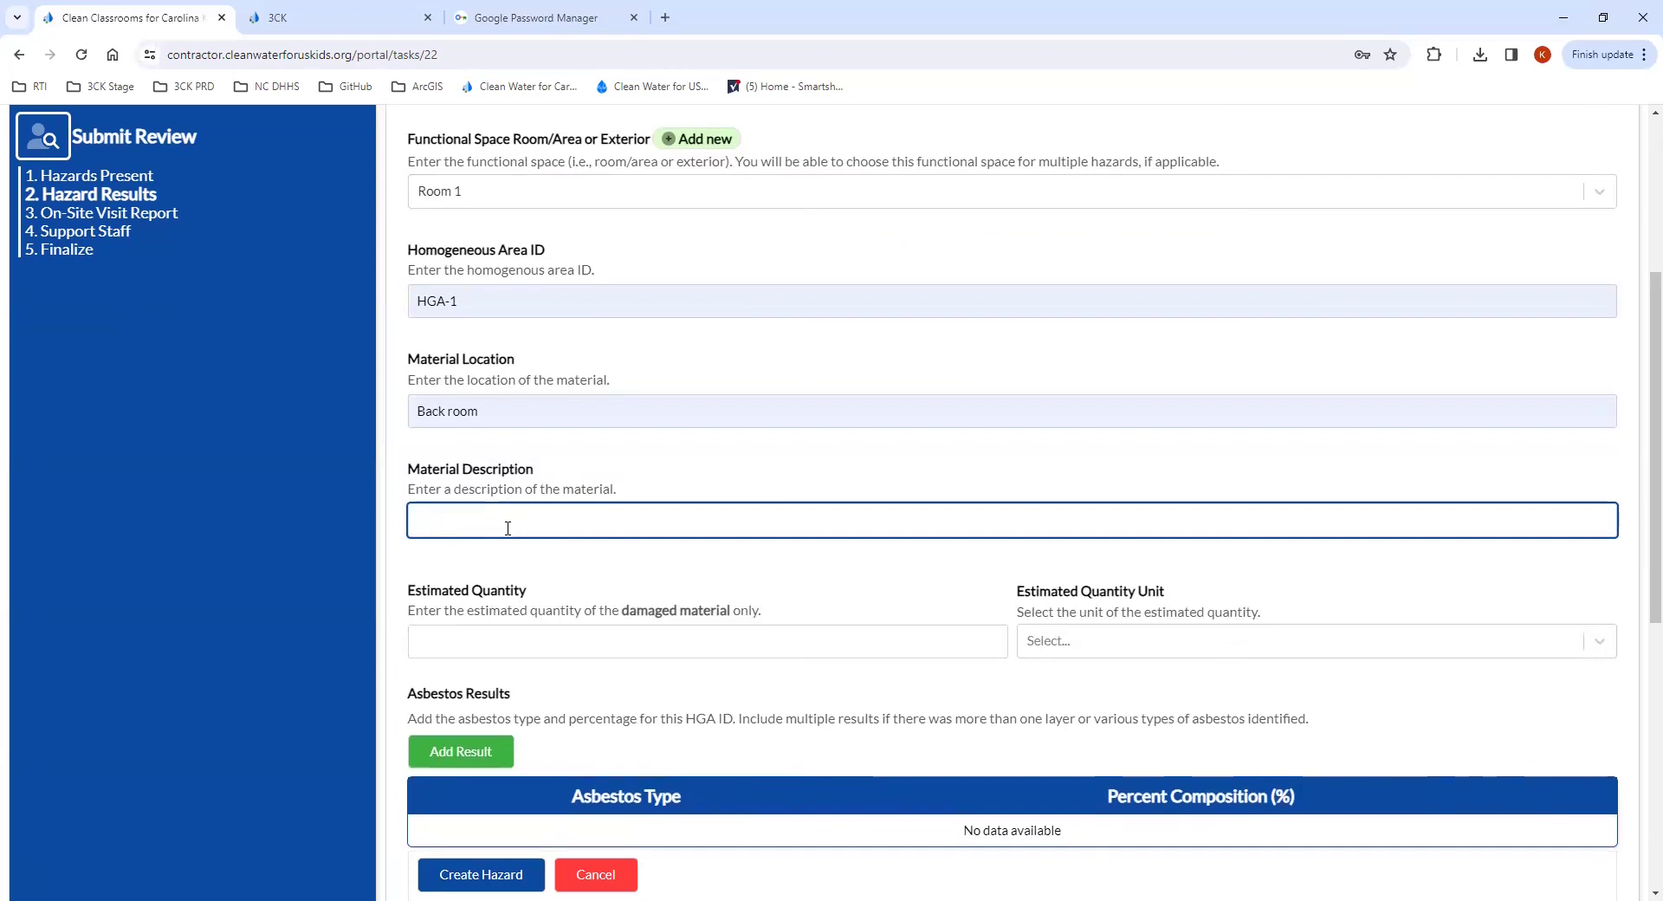
text(White )
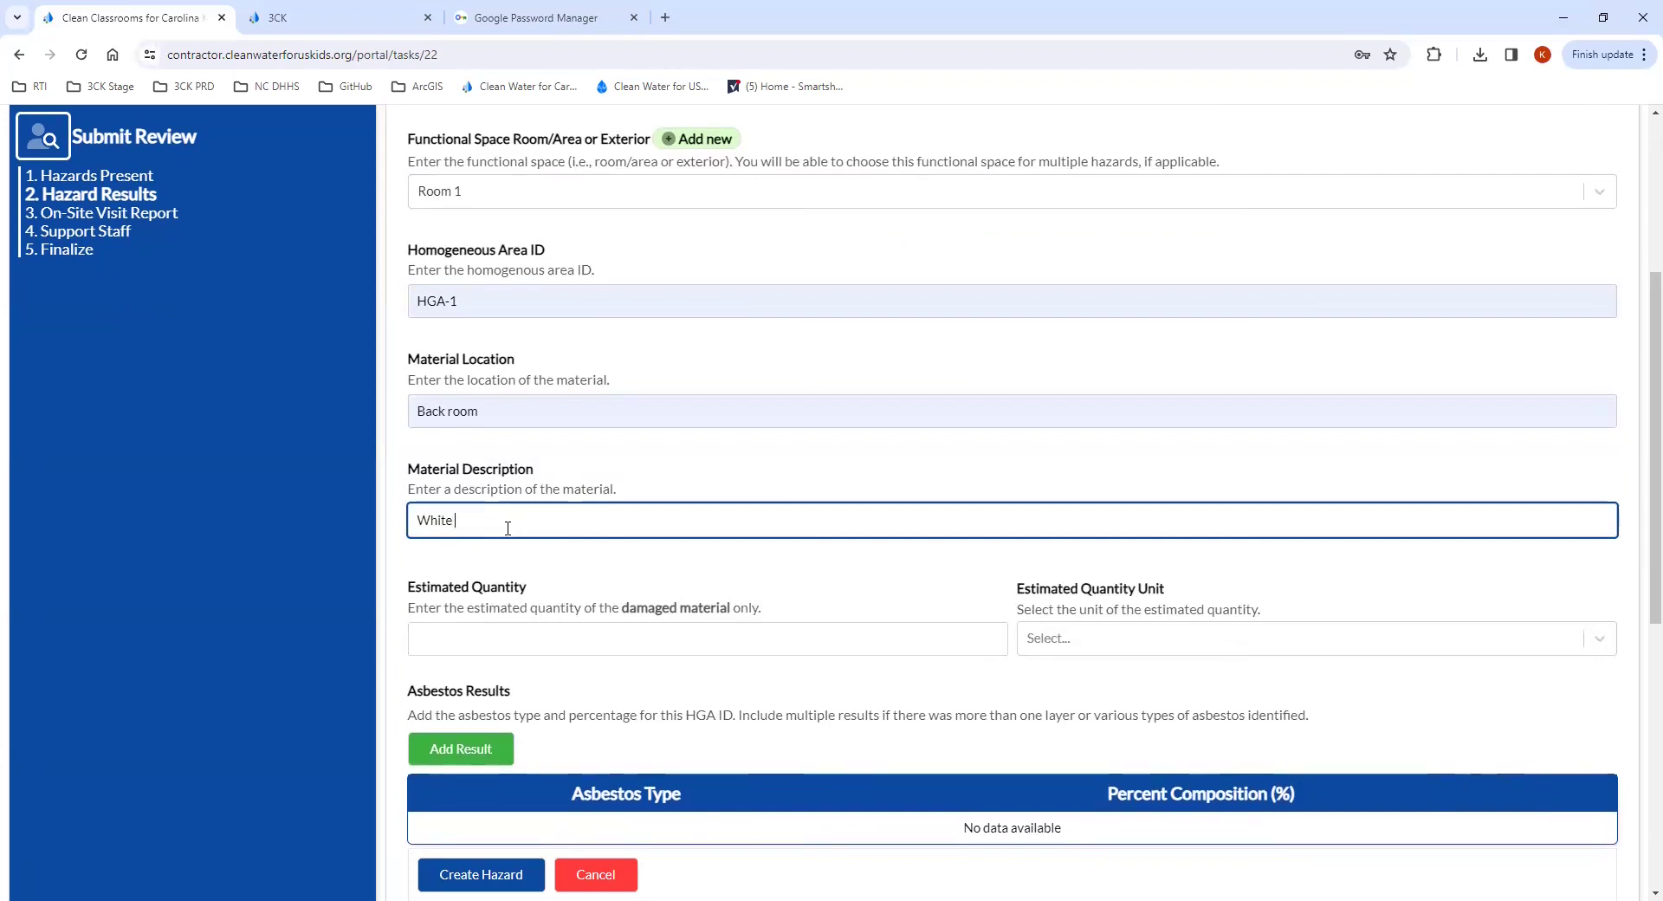
text(drywall)
Set the estimated quantity of damaged material to 100 Square Feet.
scroll(557, 531, down, 1)
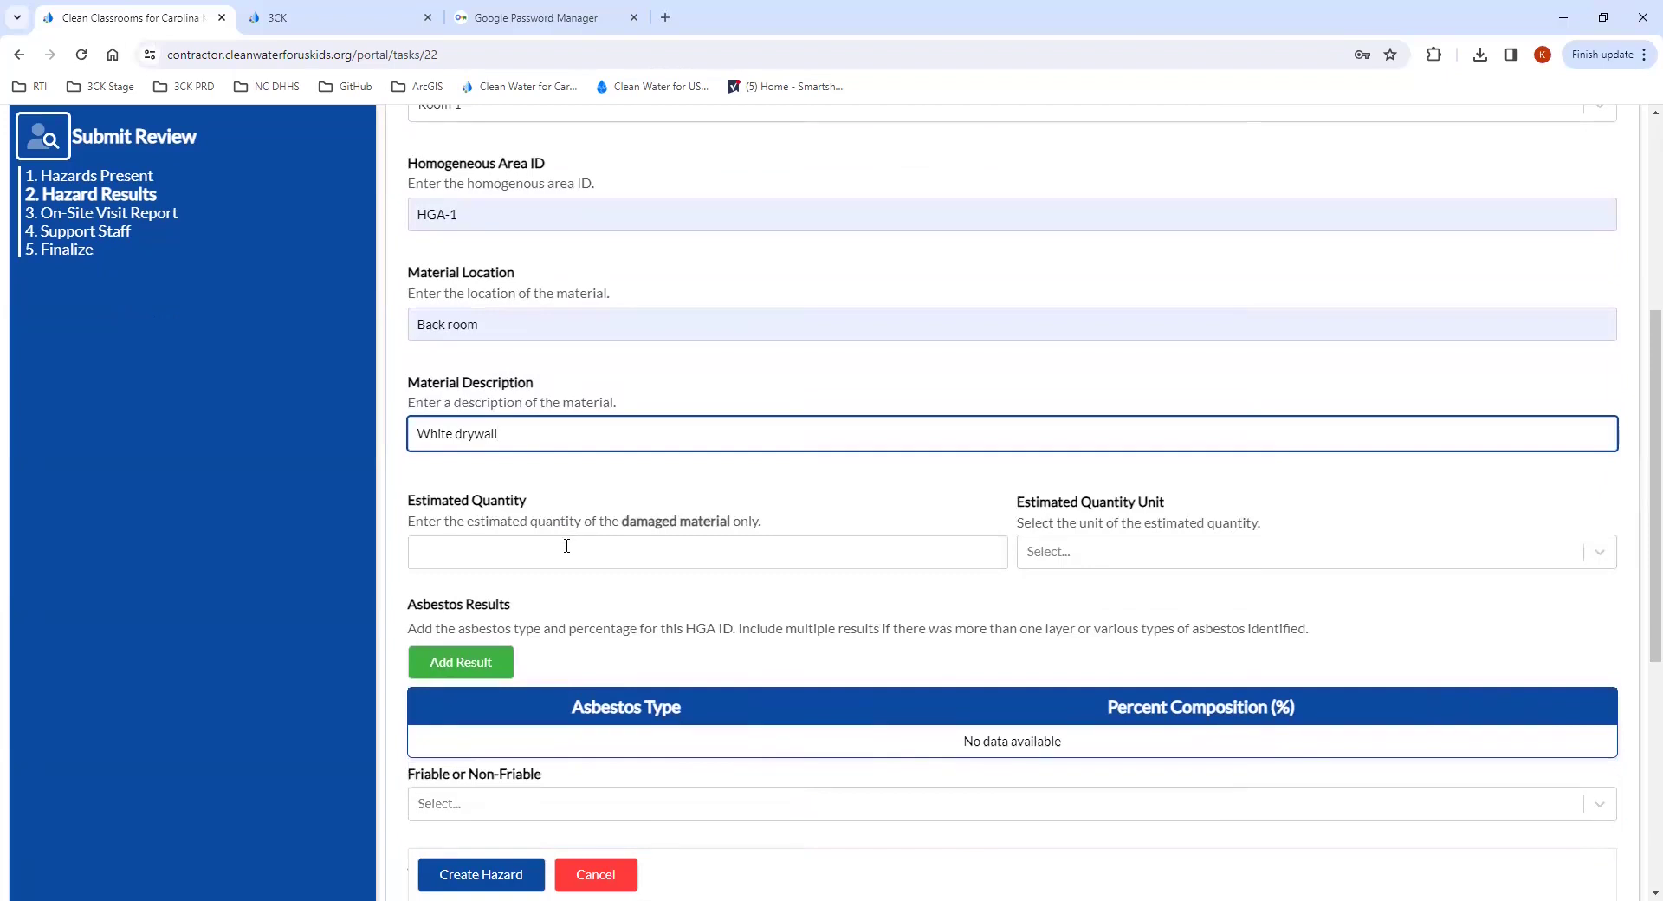
click(562, 548)
text(100)
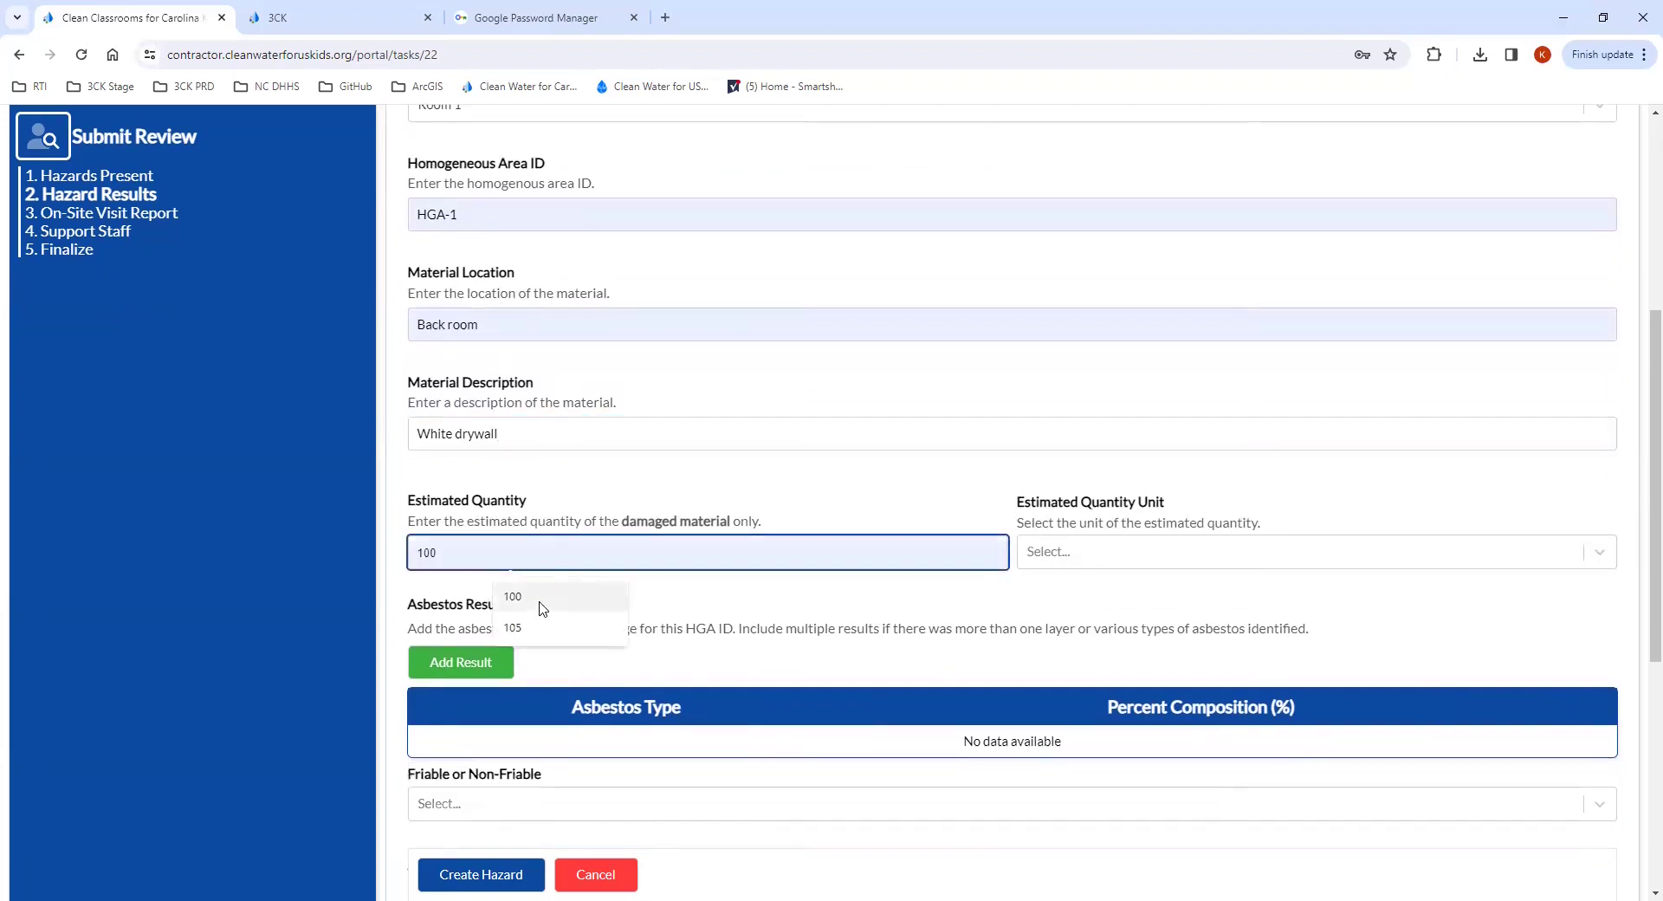
click(1082, 558)
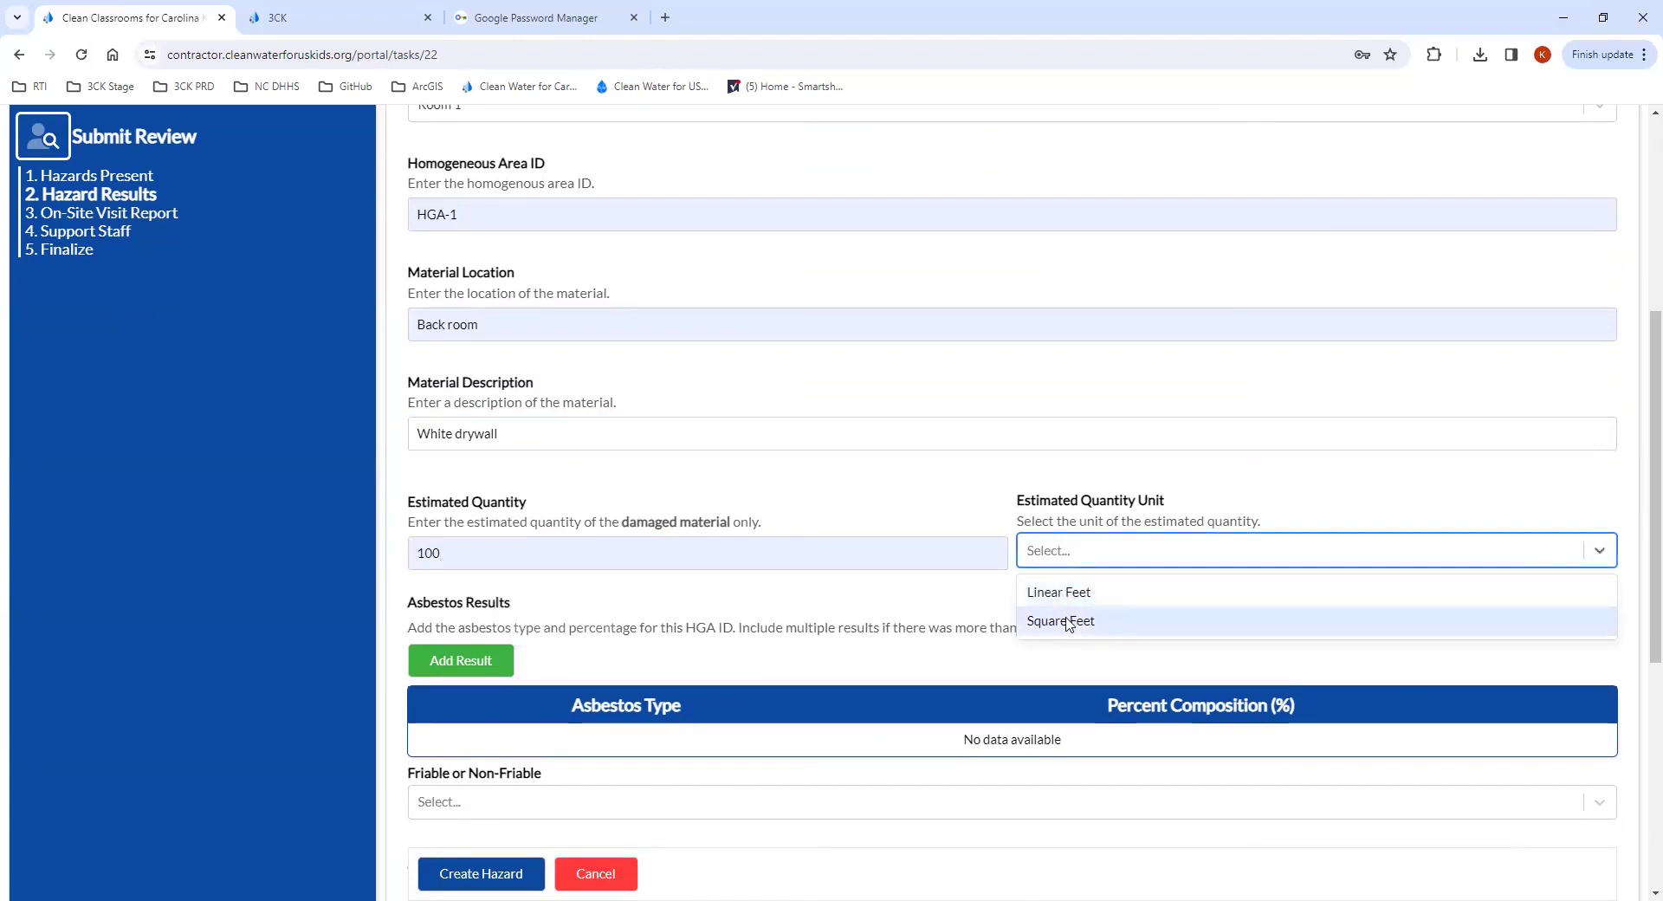
click(1069, 622)
Add one asbestos result to the hazard with type Chrysotile and 3 percent composition, removing any extra blank result row.
scroll(504, 571, down, 1)
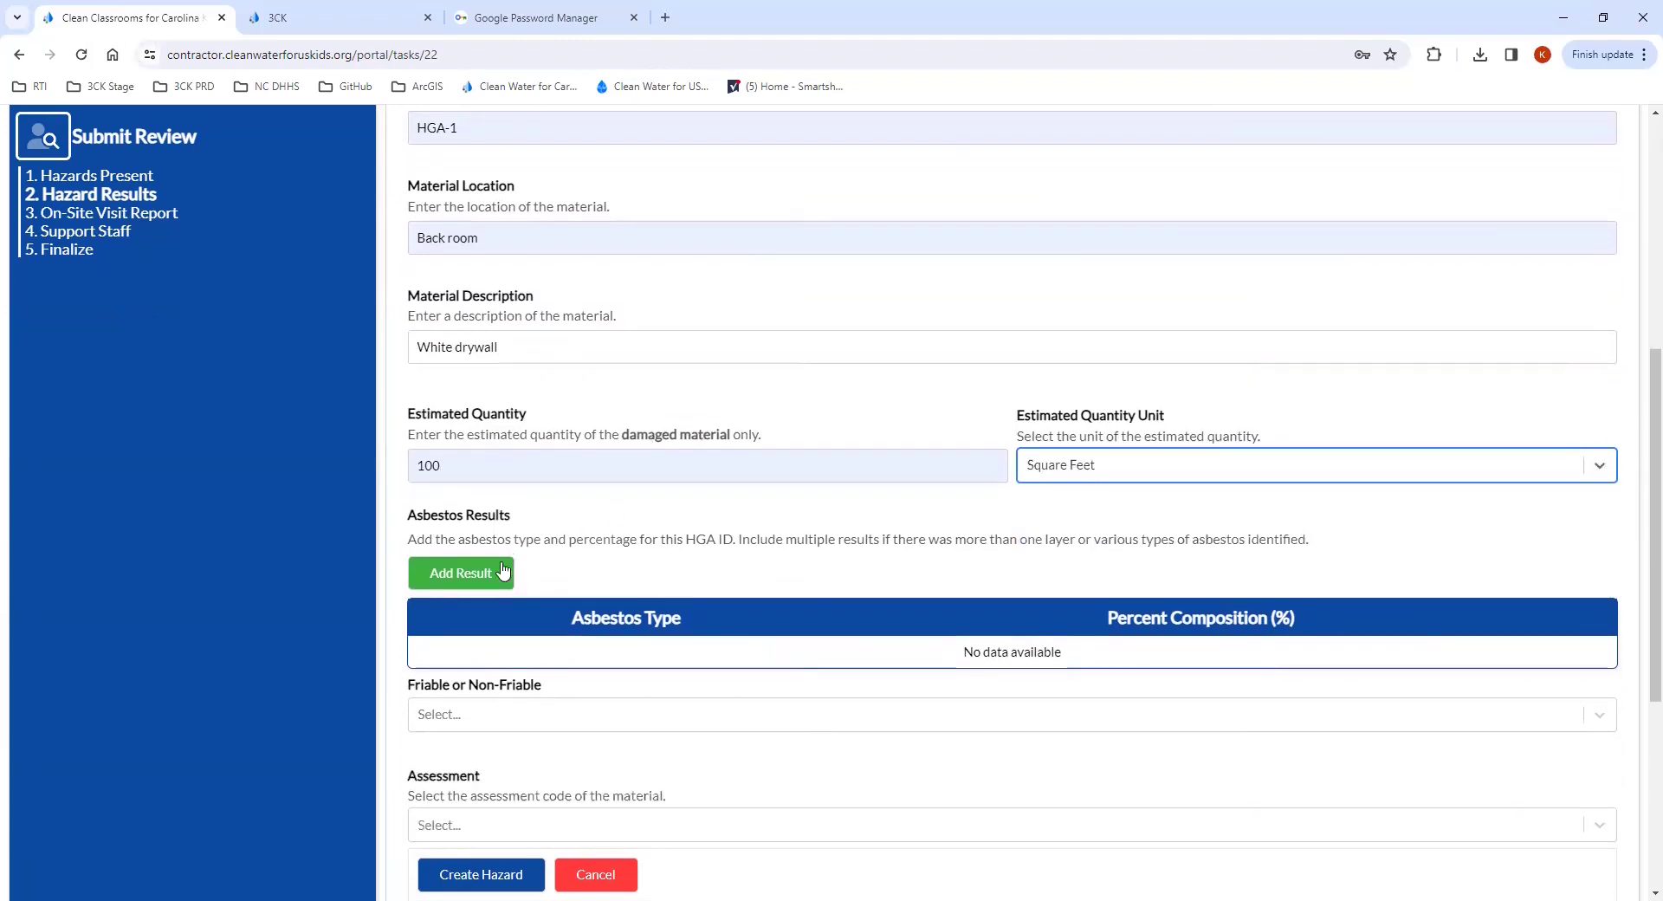
scroll(487, 537, down, 1)
click(483, 493)
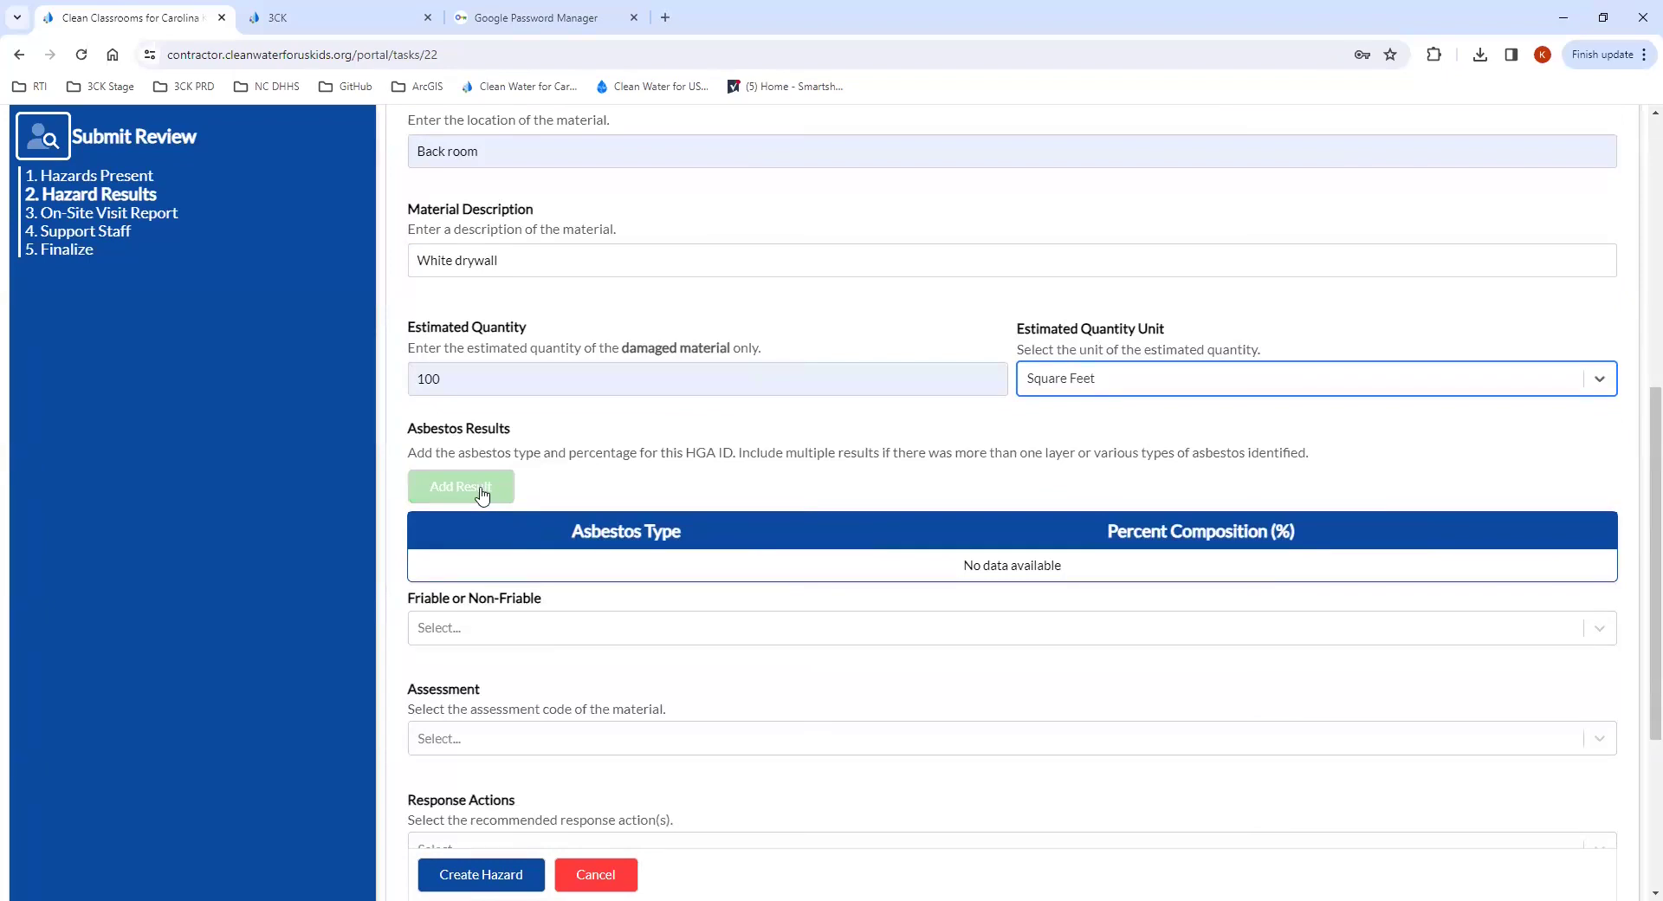
click(486, 482)
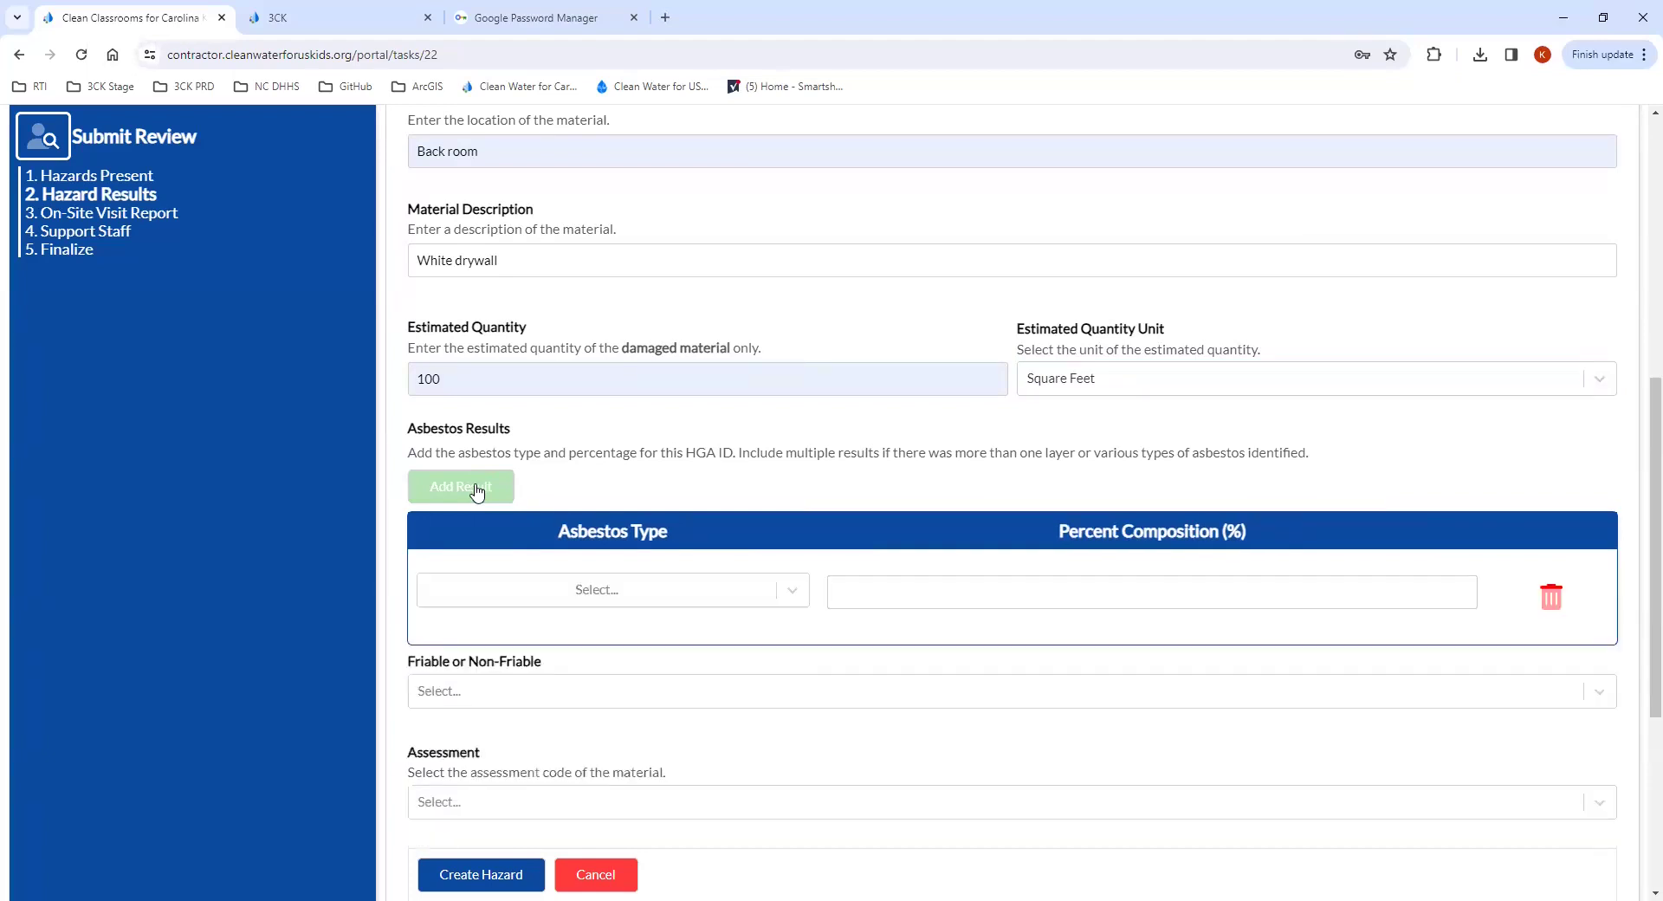
click(596, 590)
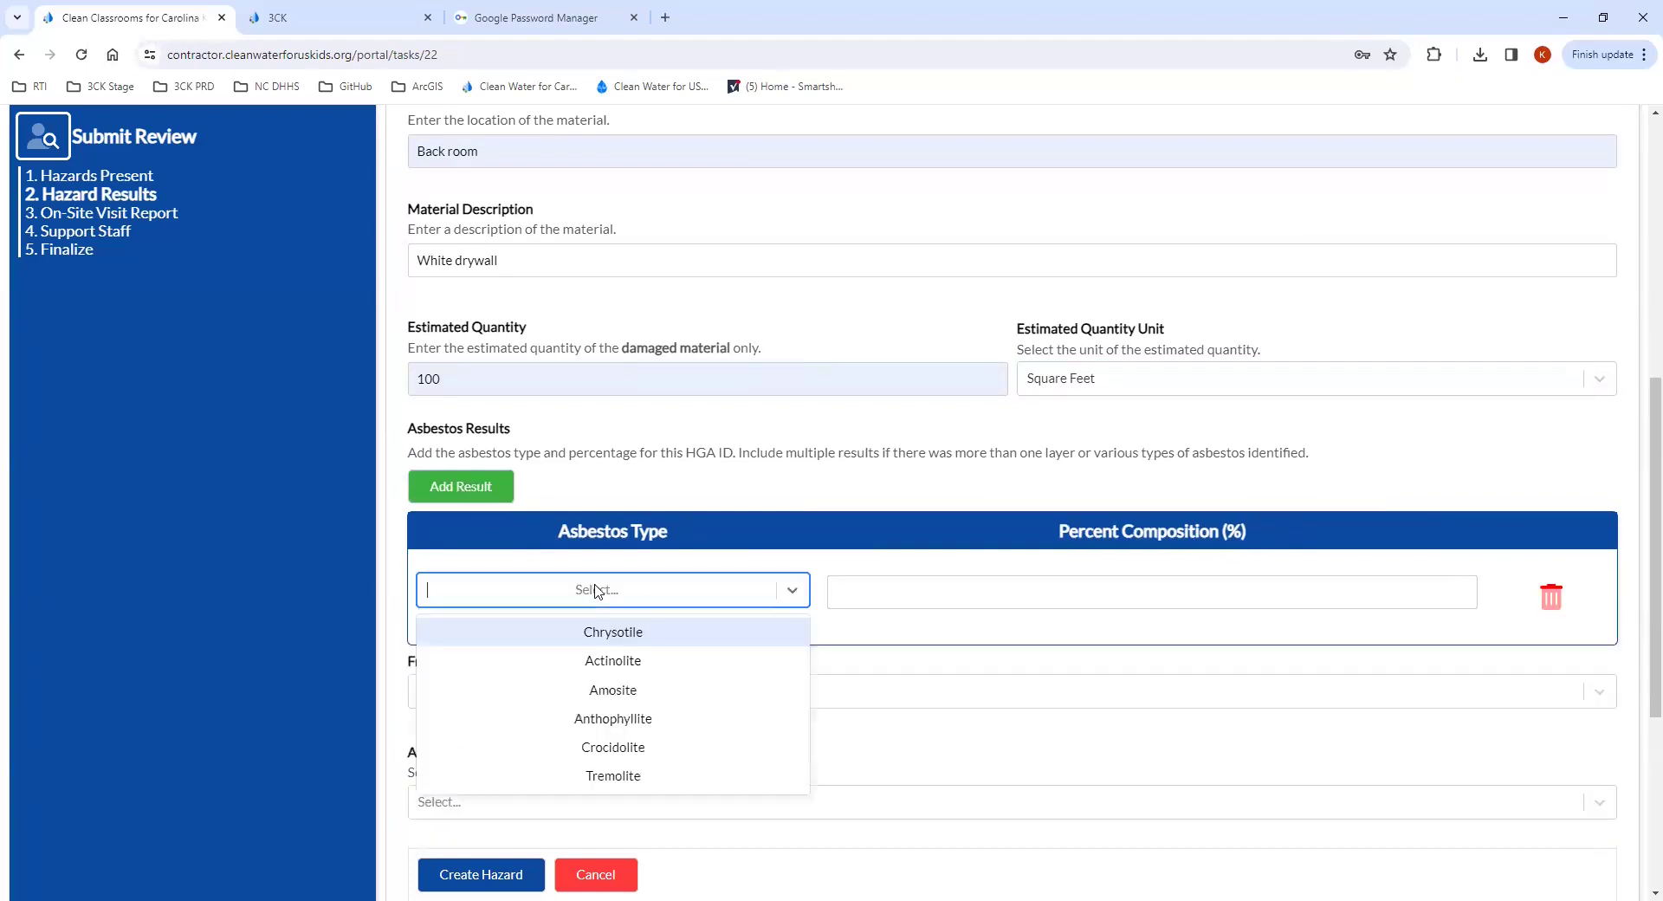
click(632, 635)
click(927, 599)
text(3)
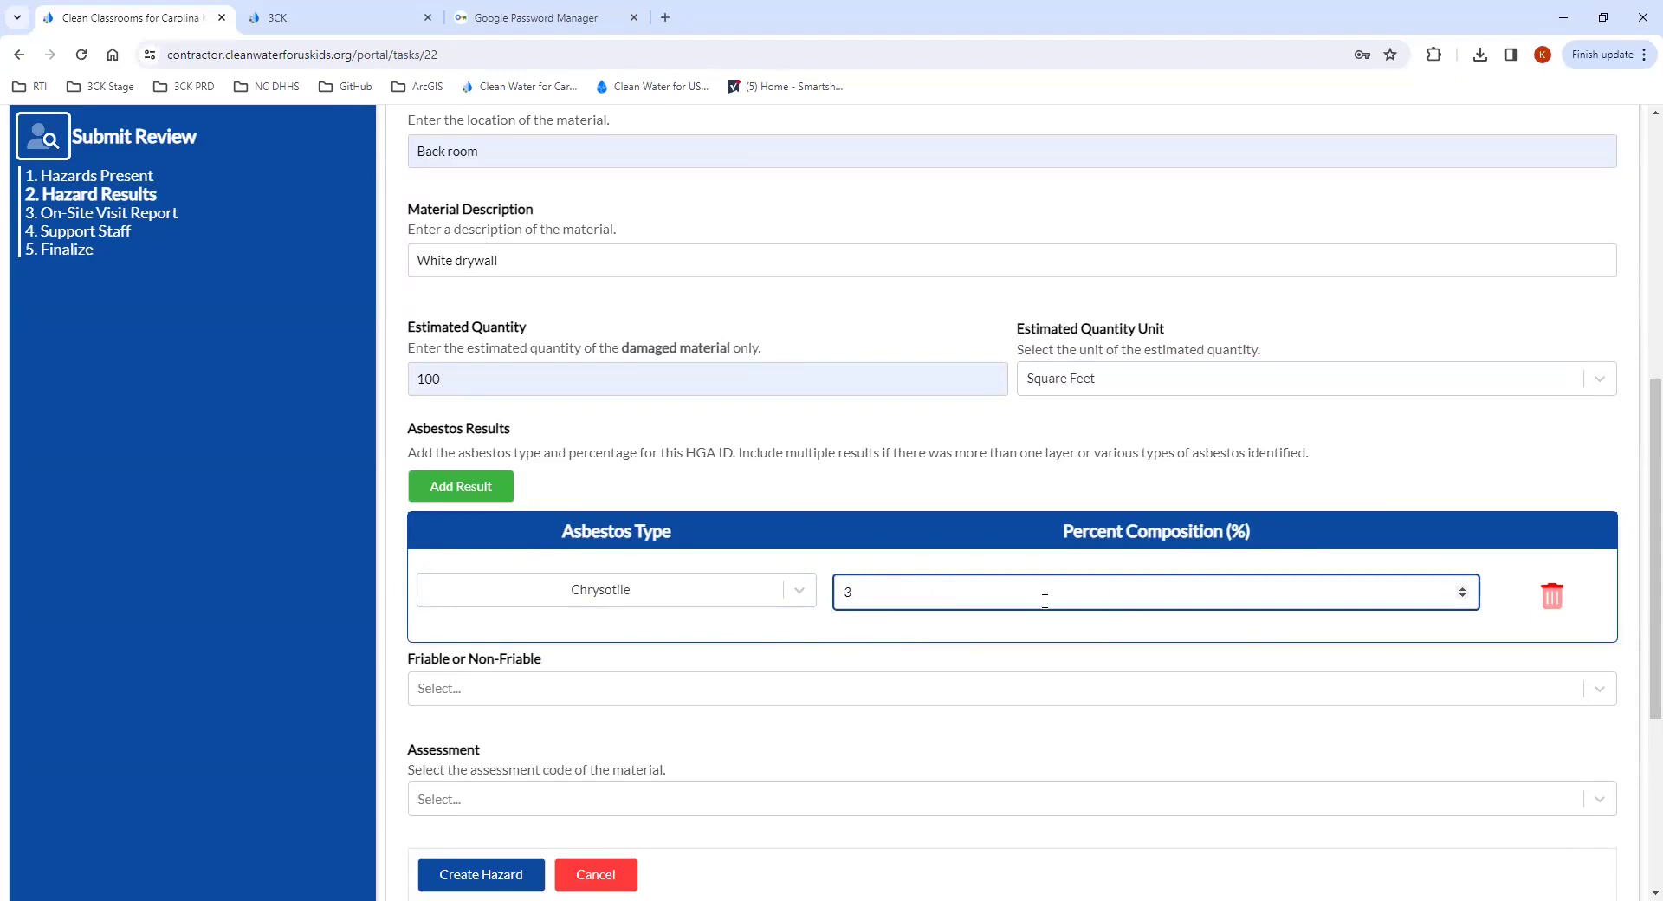
click(479, 490)
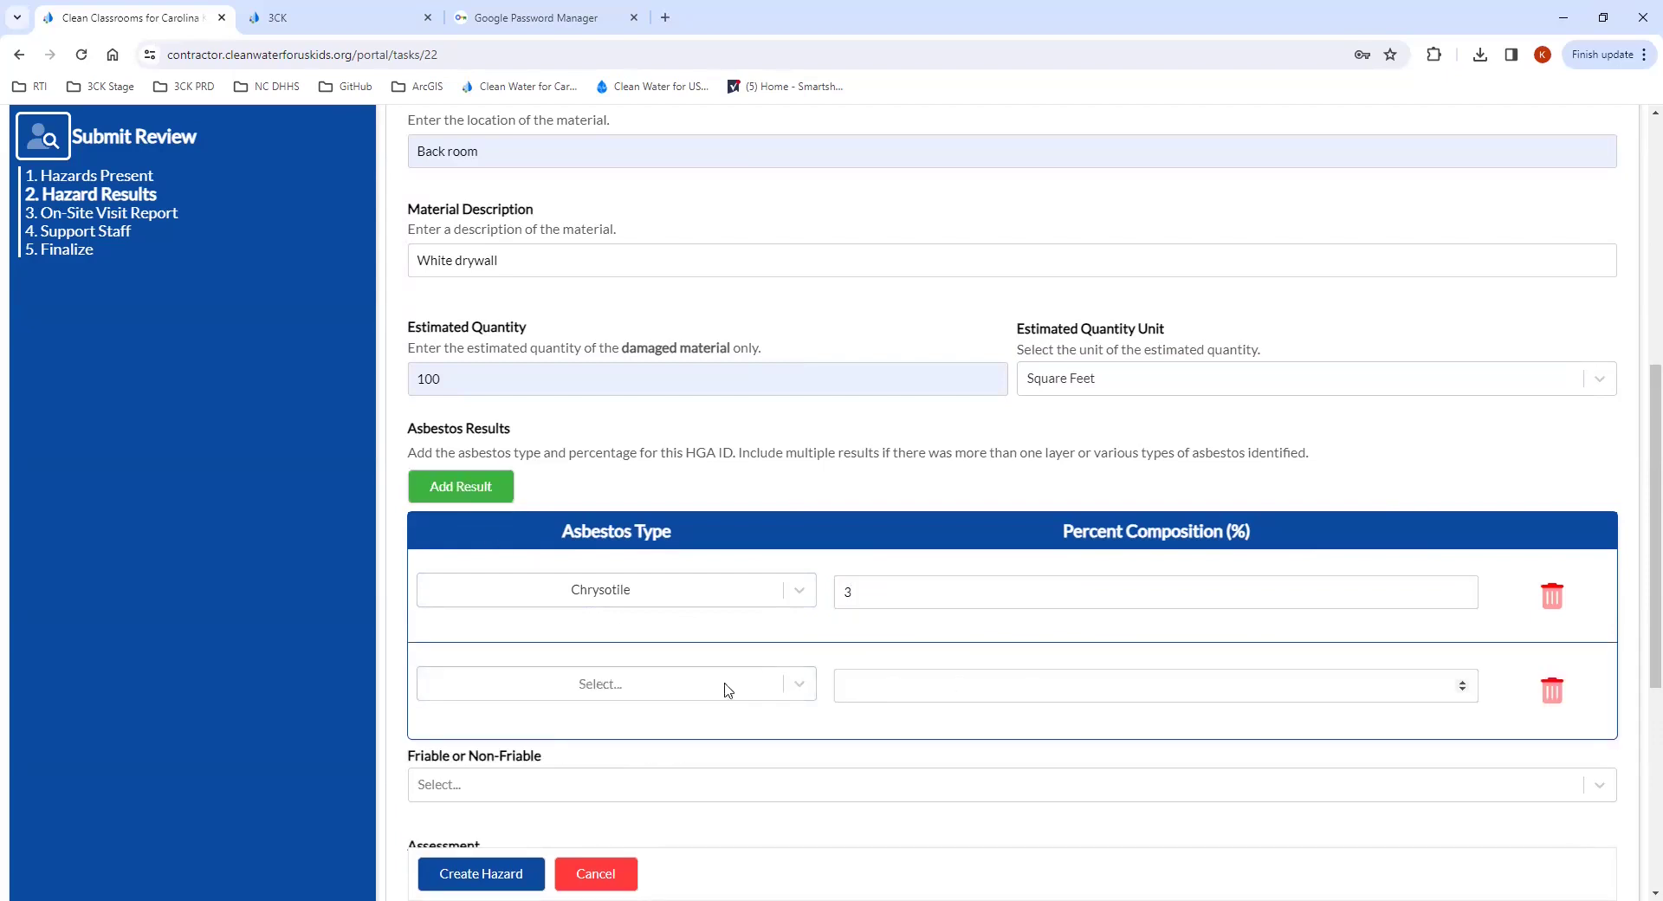
click(1552, 690)
Classify the material as Friable and set its assessment code to (2) Damaged friable surfacing ACM.
scroll(734, 540, down, 2)
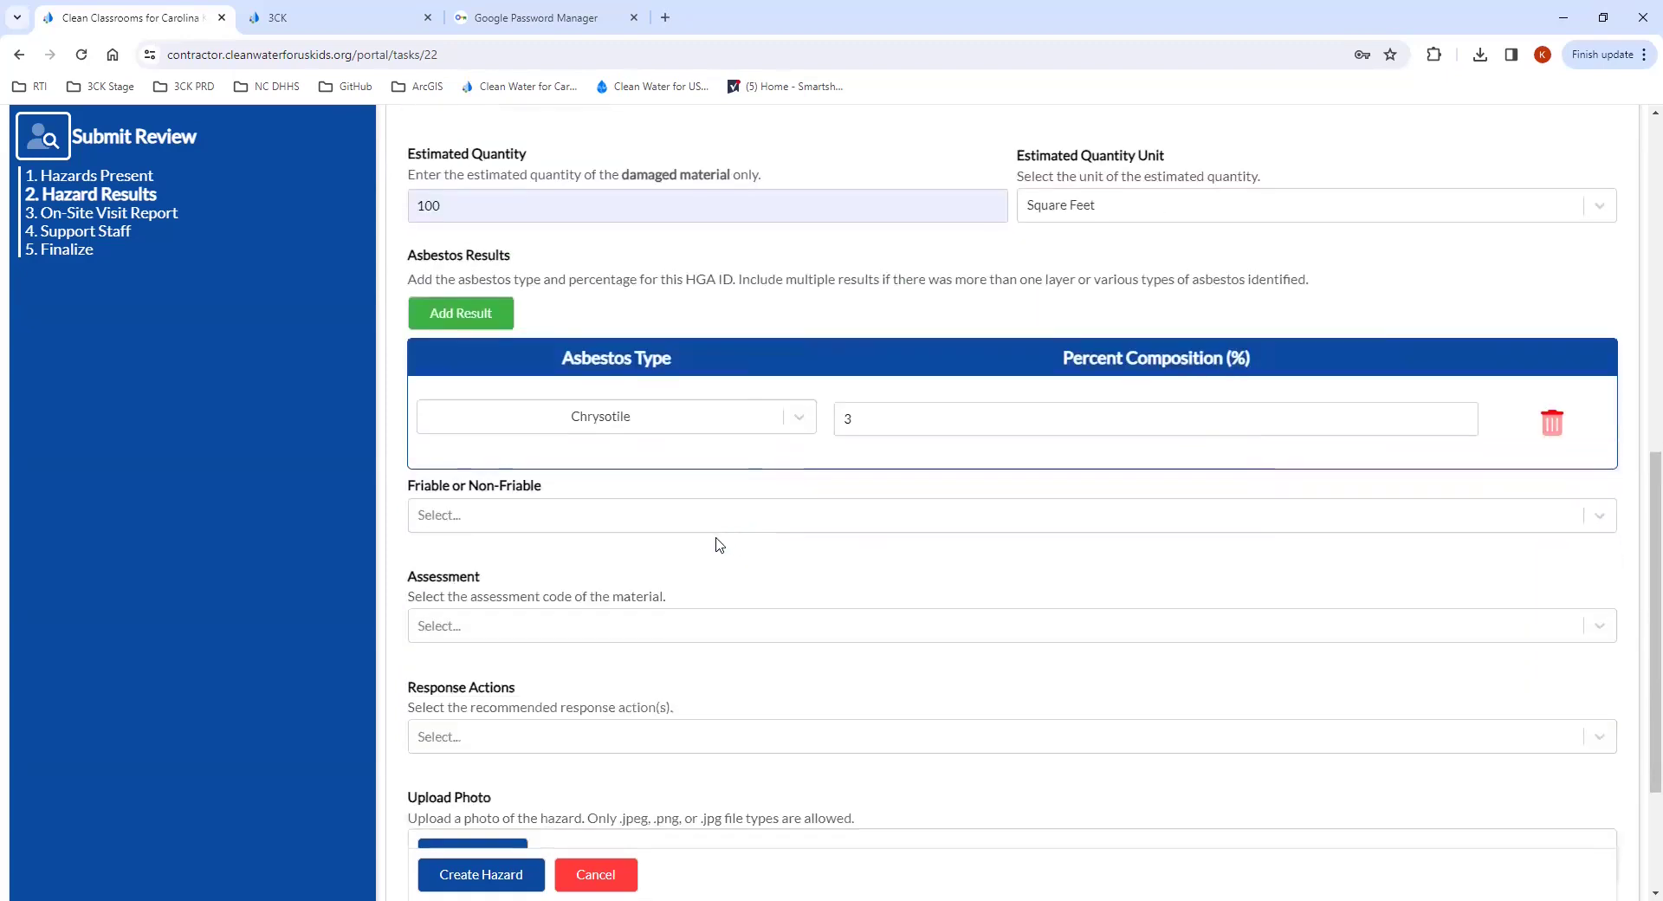
scroll(665, 496, down, 1)
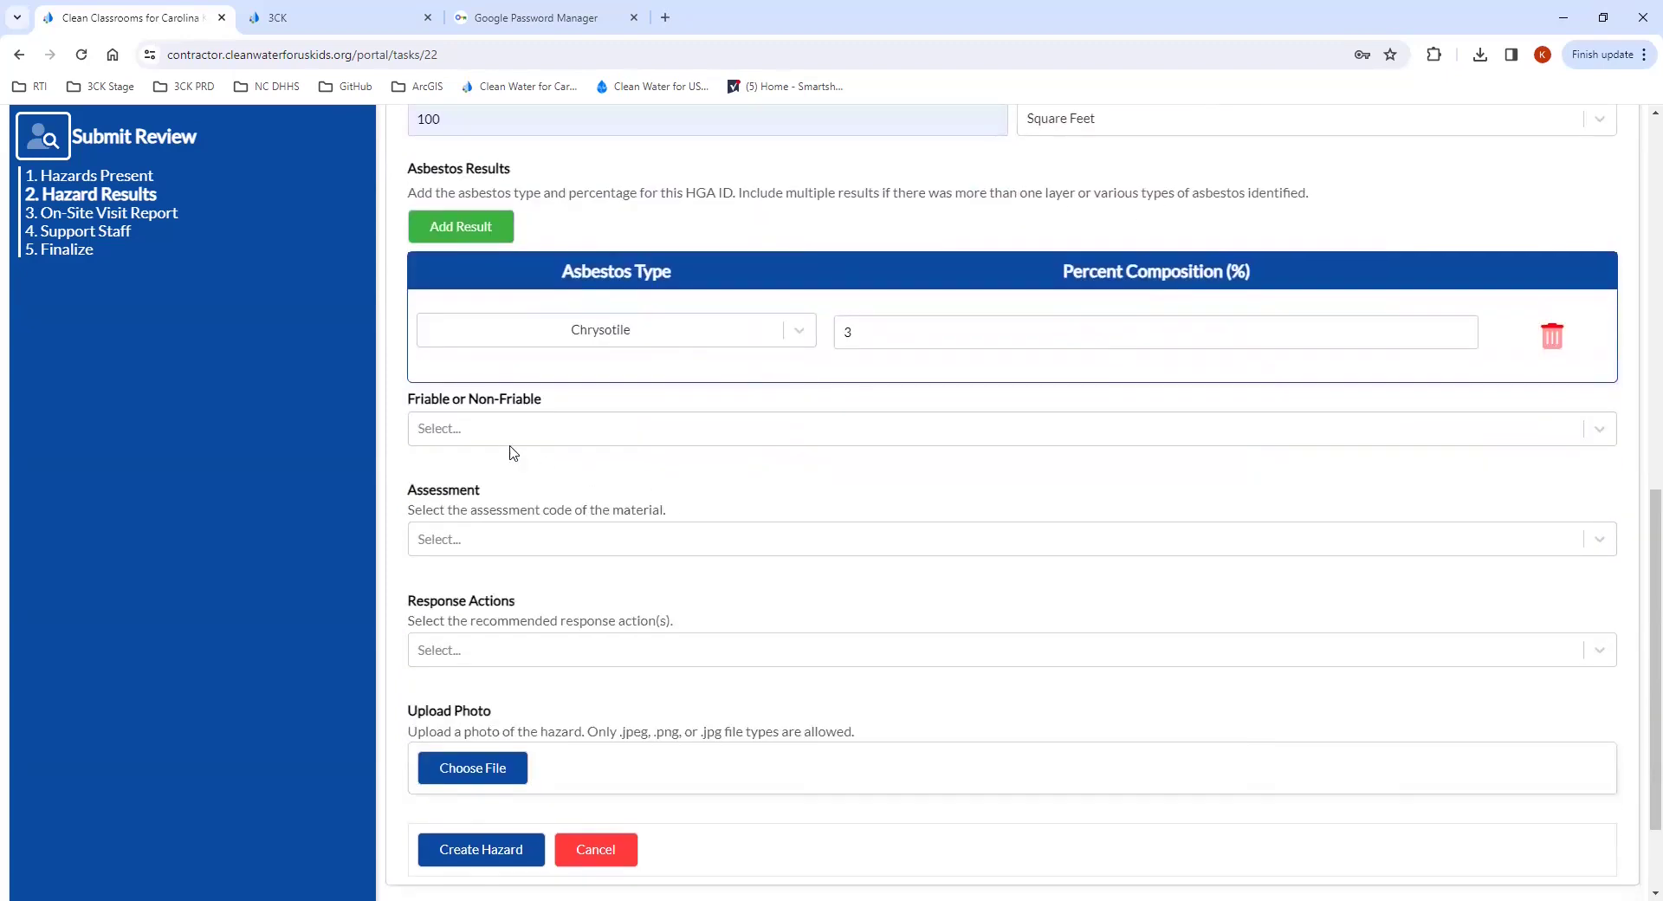
click(511, 438)
click(498, 475)
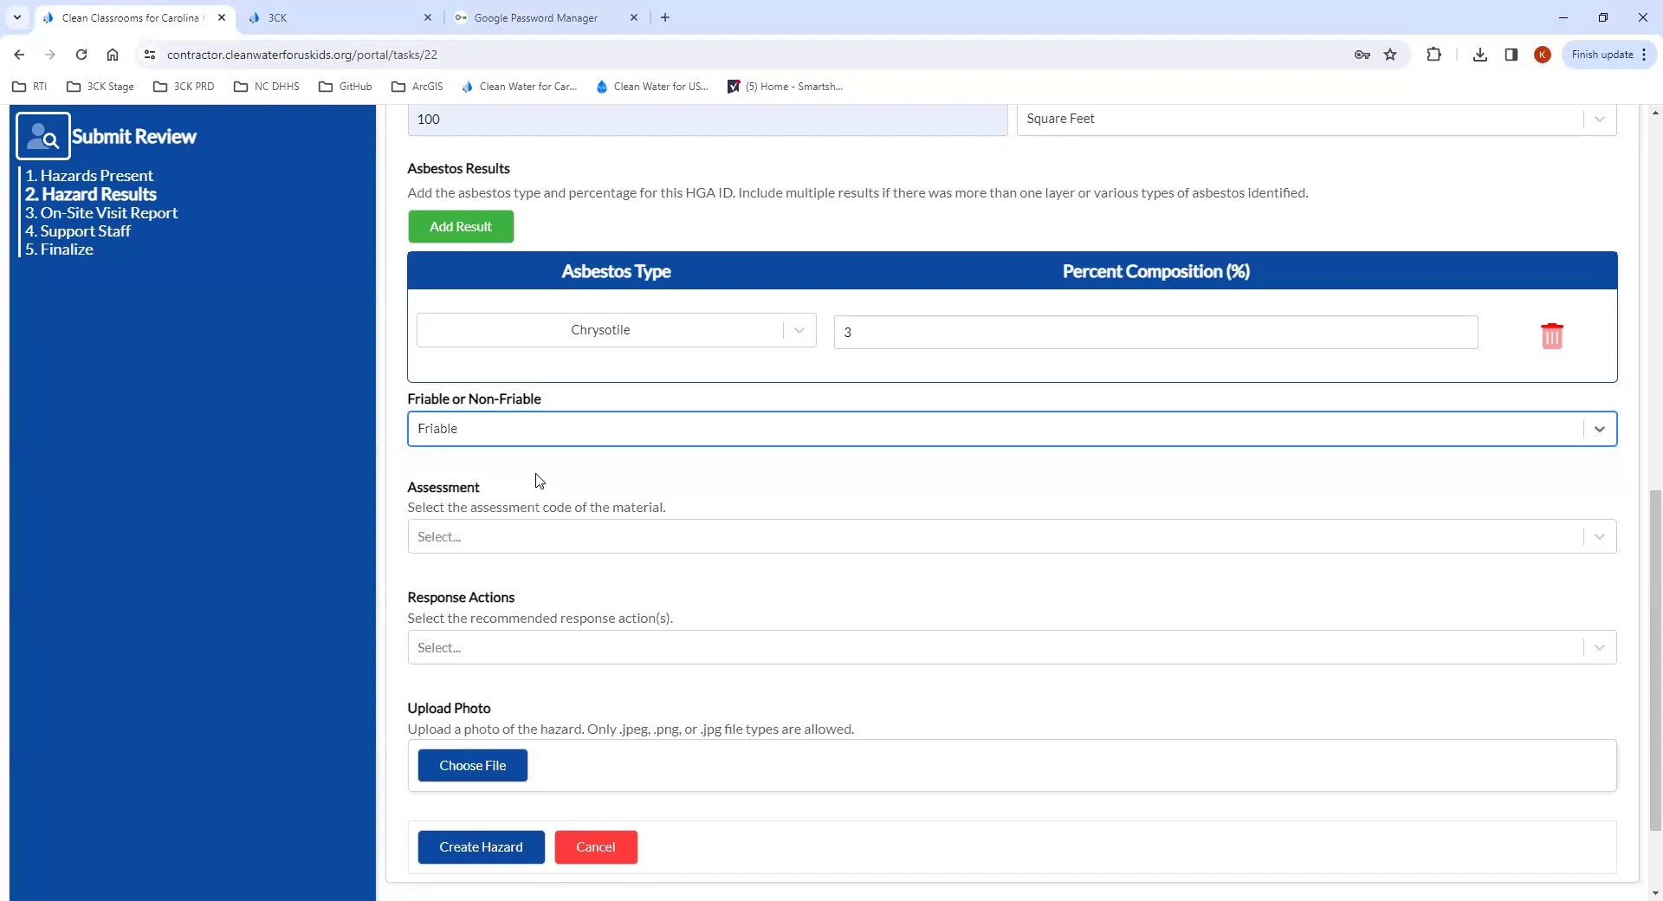
scroll(519, 467, down, 1)
click(506, 455)
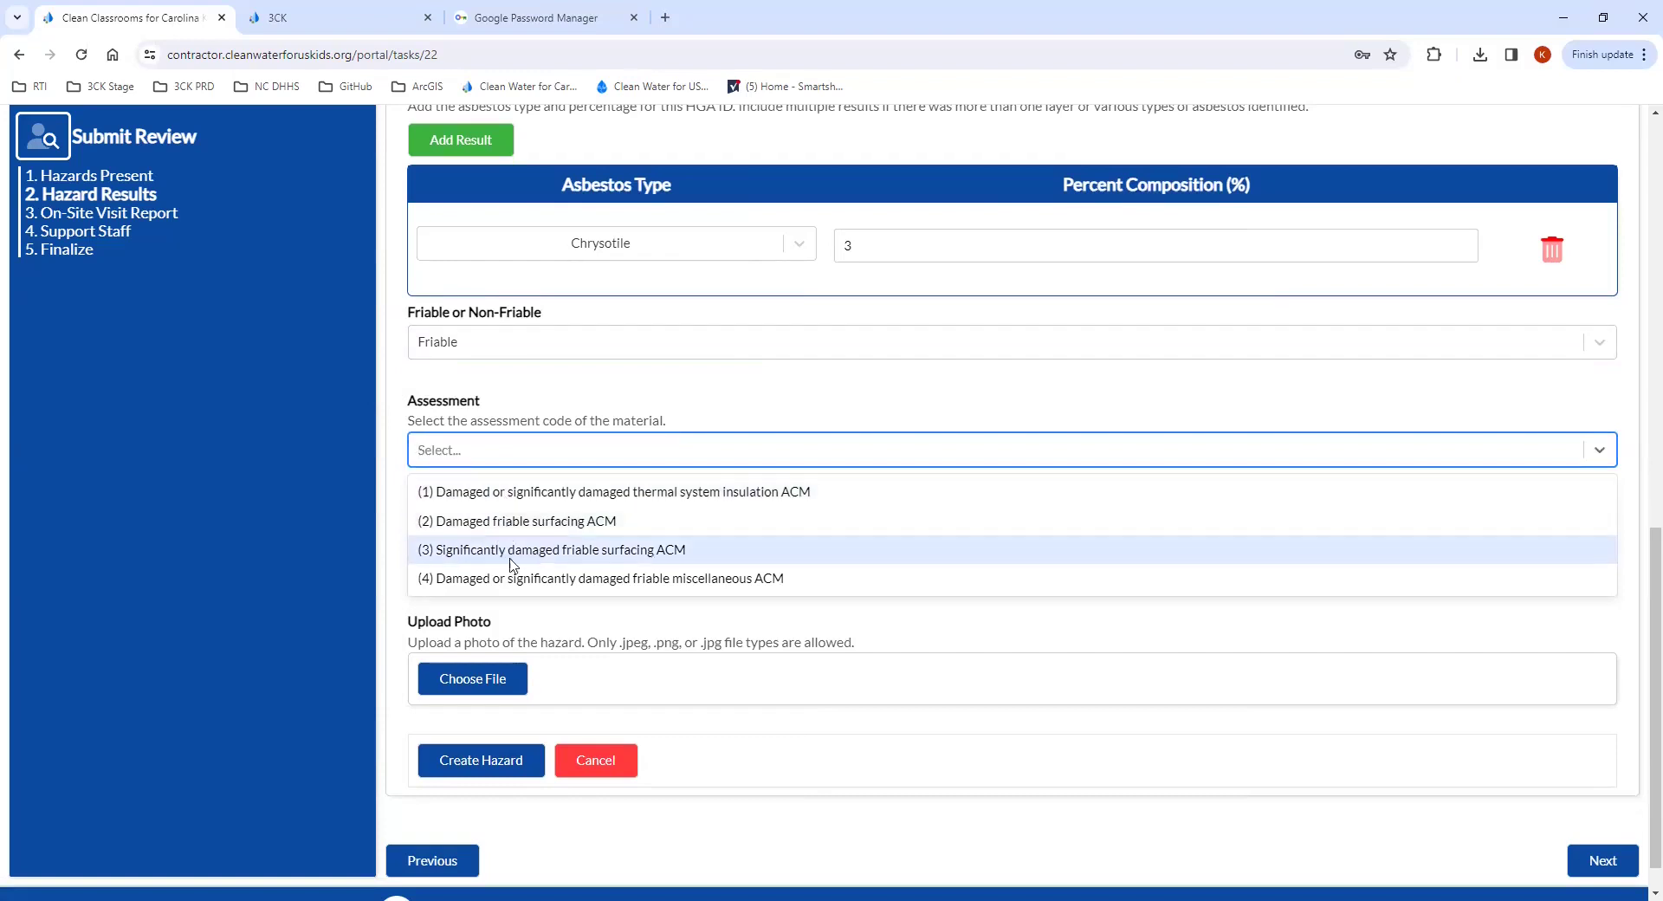
click(503, 530)
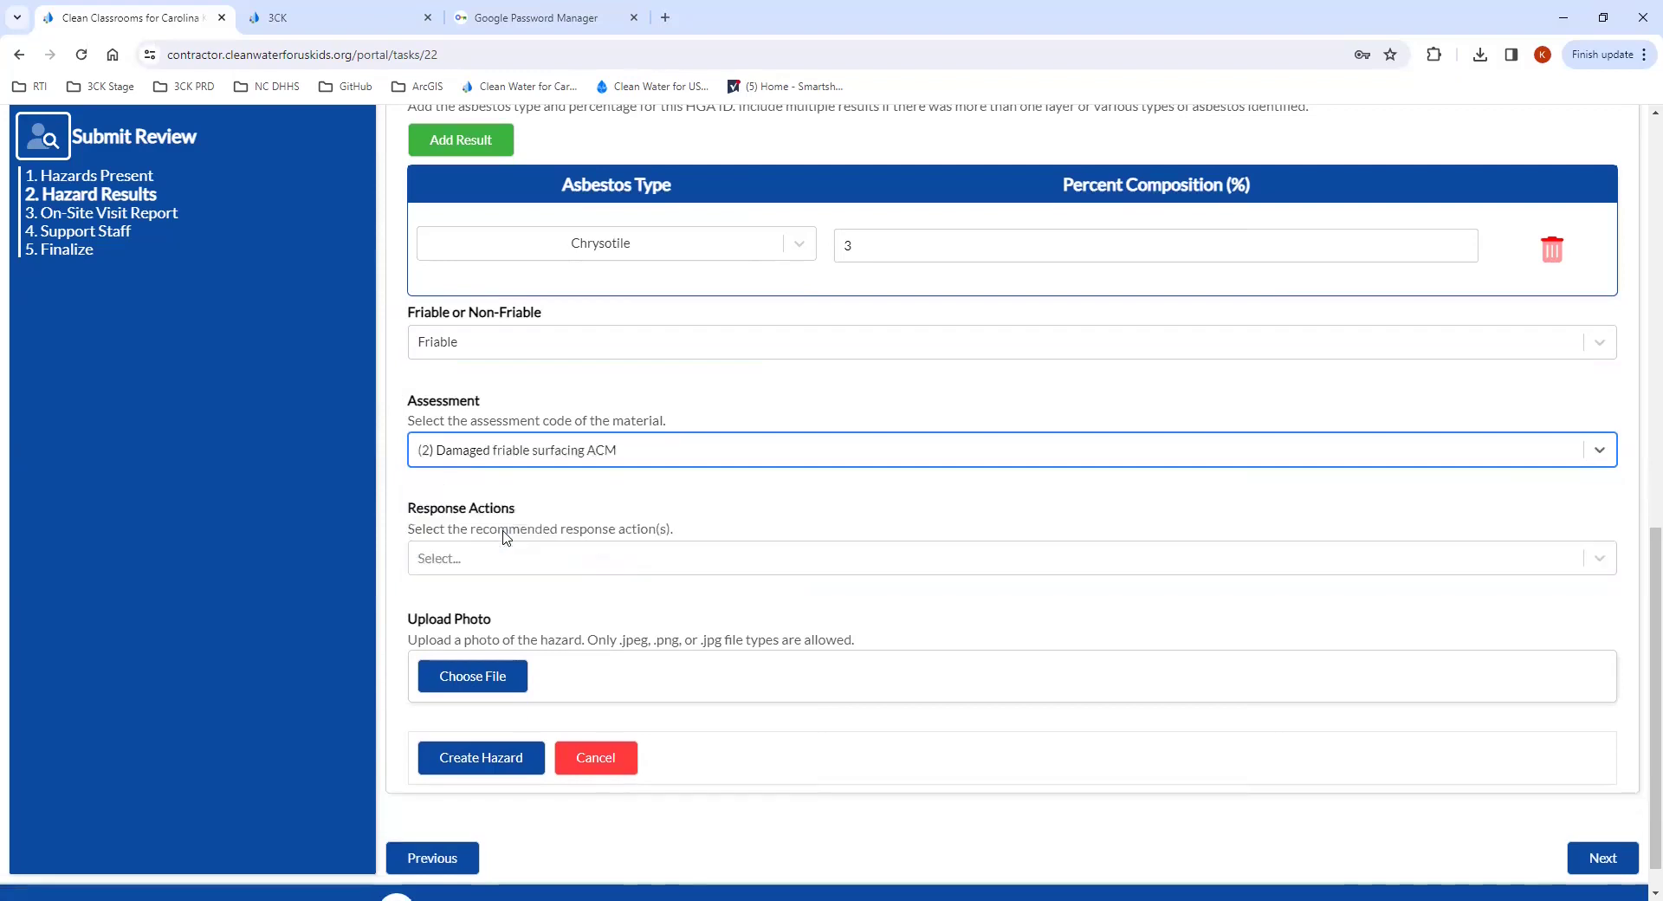
Choose (2) Repair & Maintain as the hazard's recommended response action.
scroll(508, 520, down, 1)
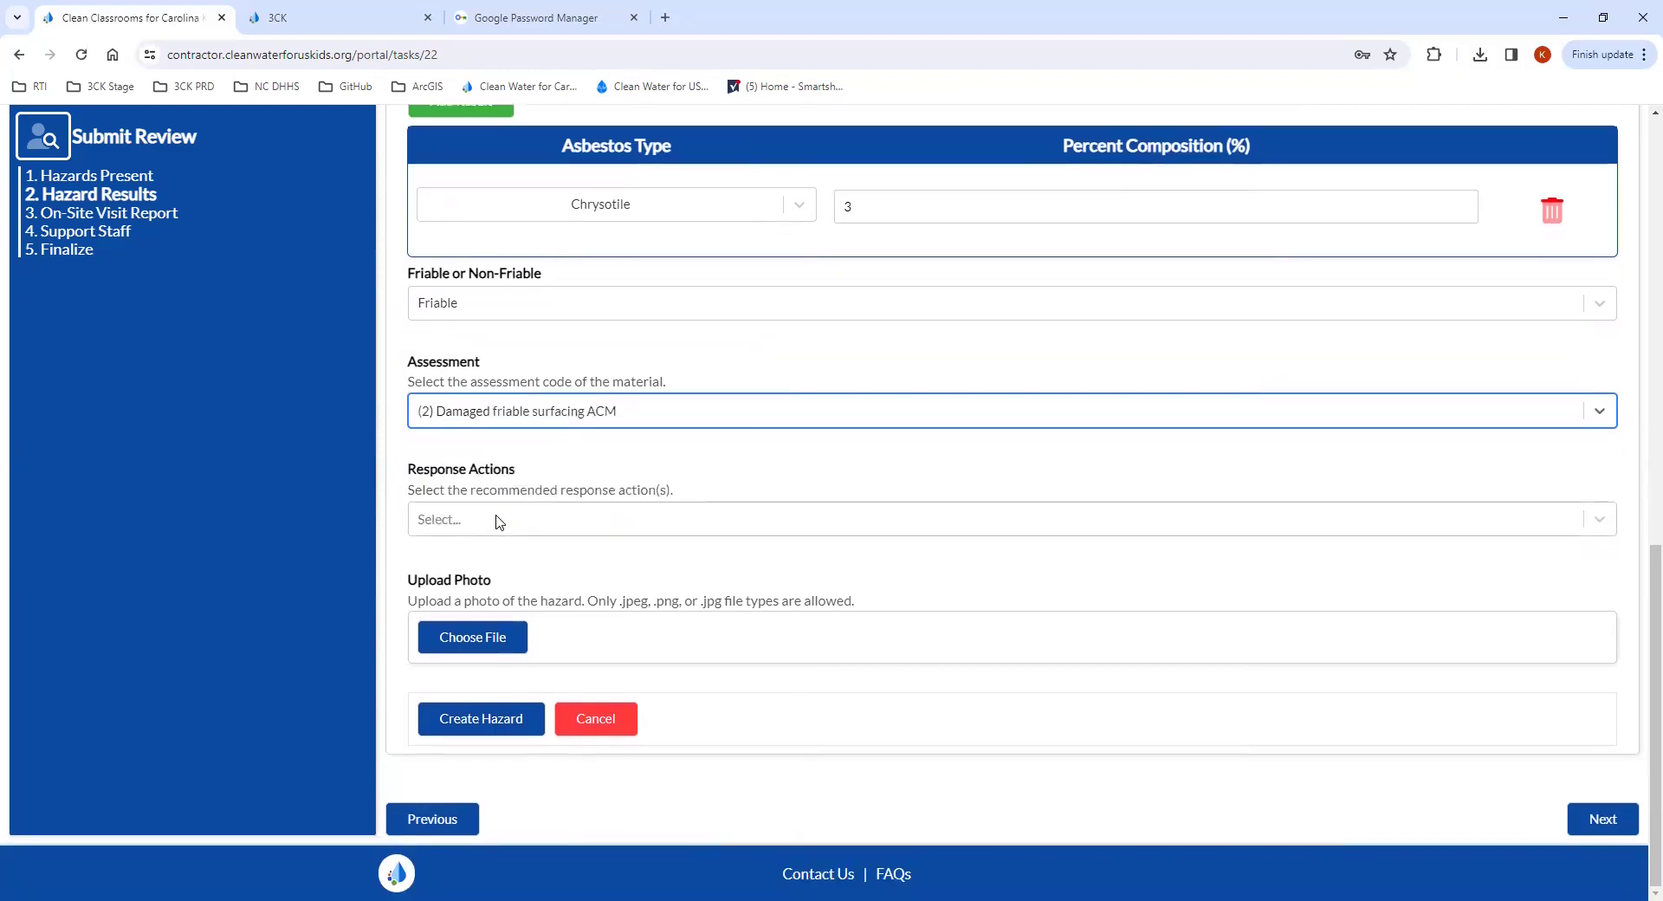
click(505, 520)
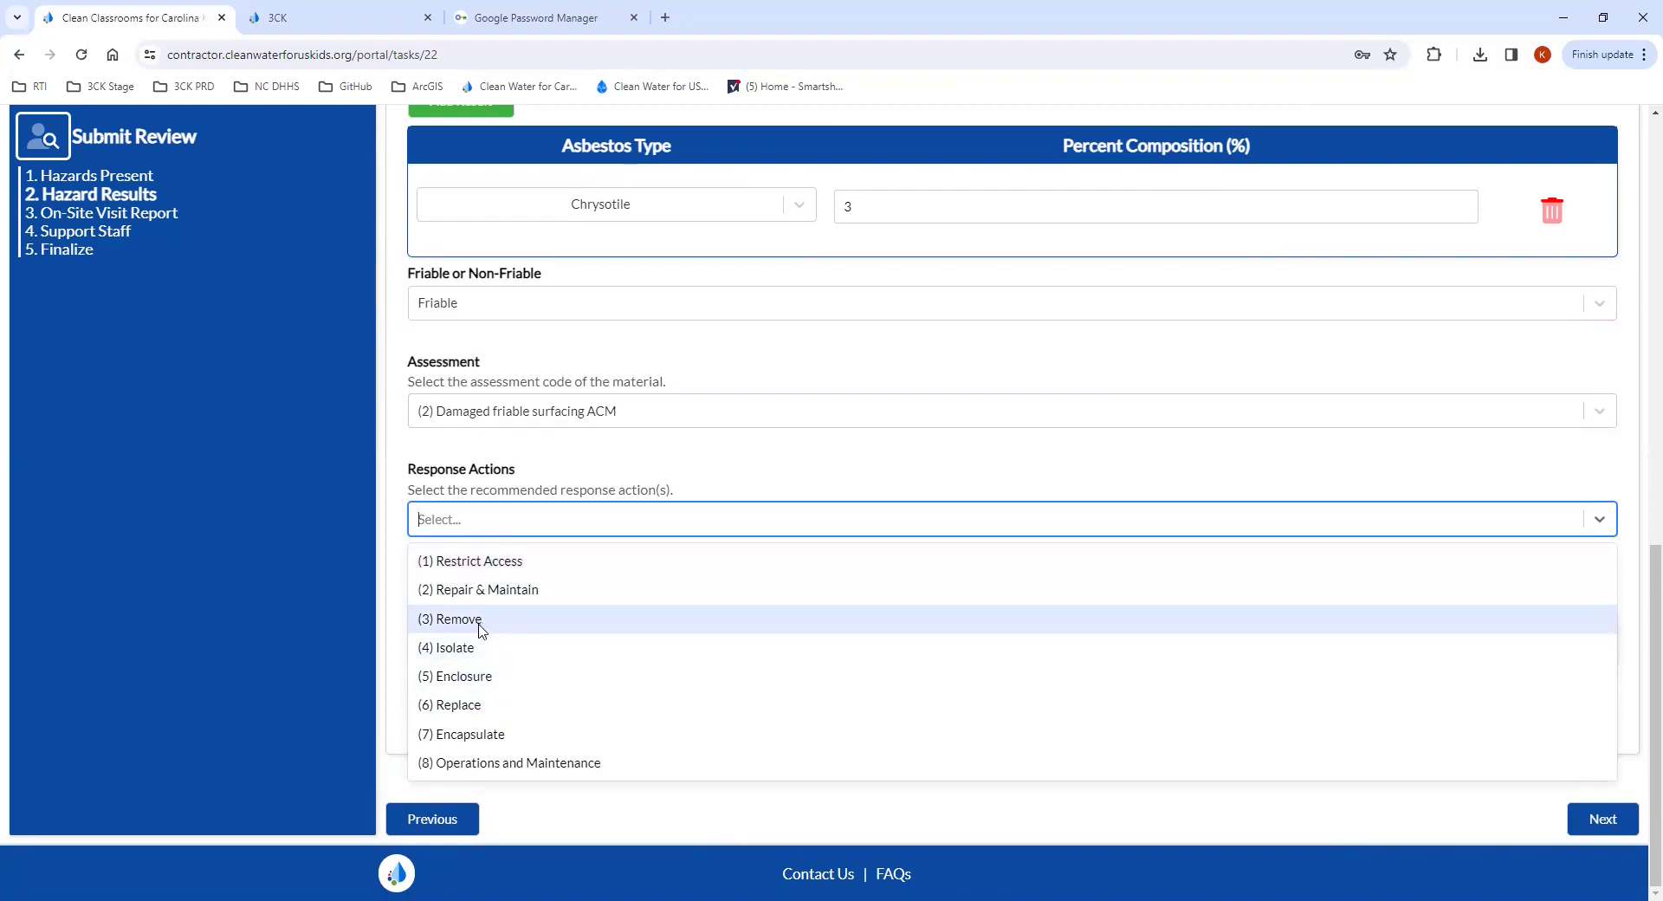
click(476, 589)
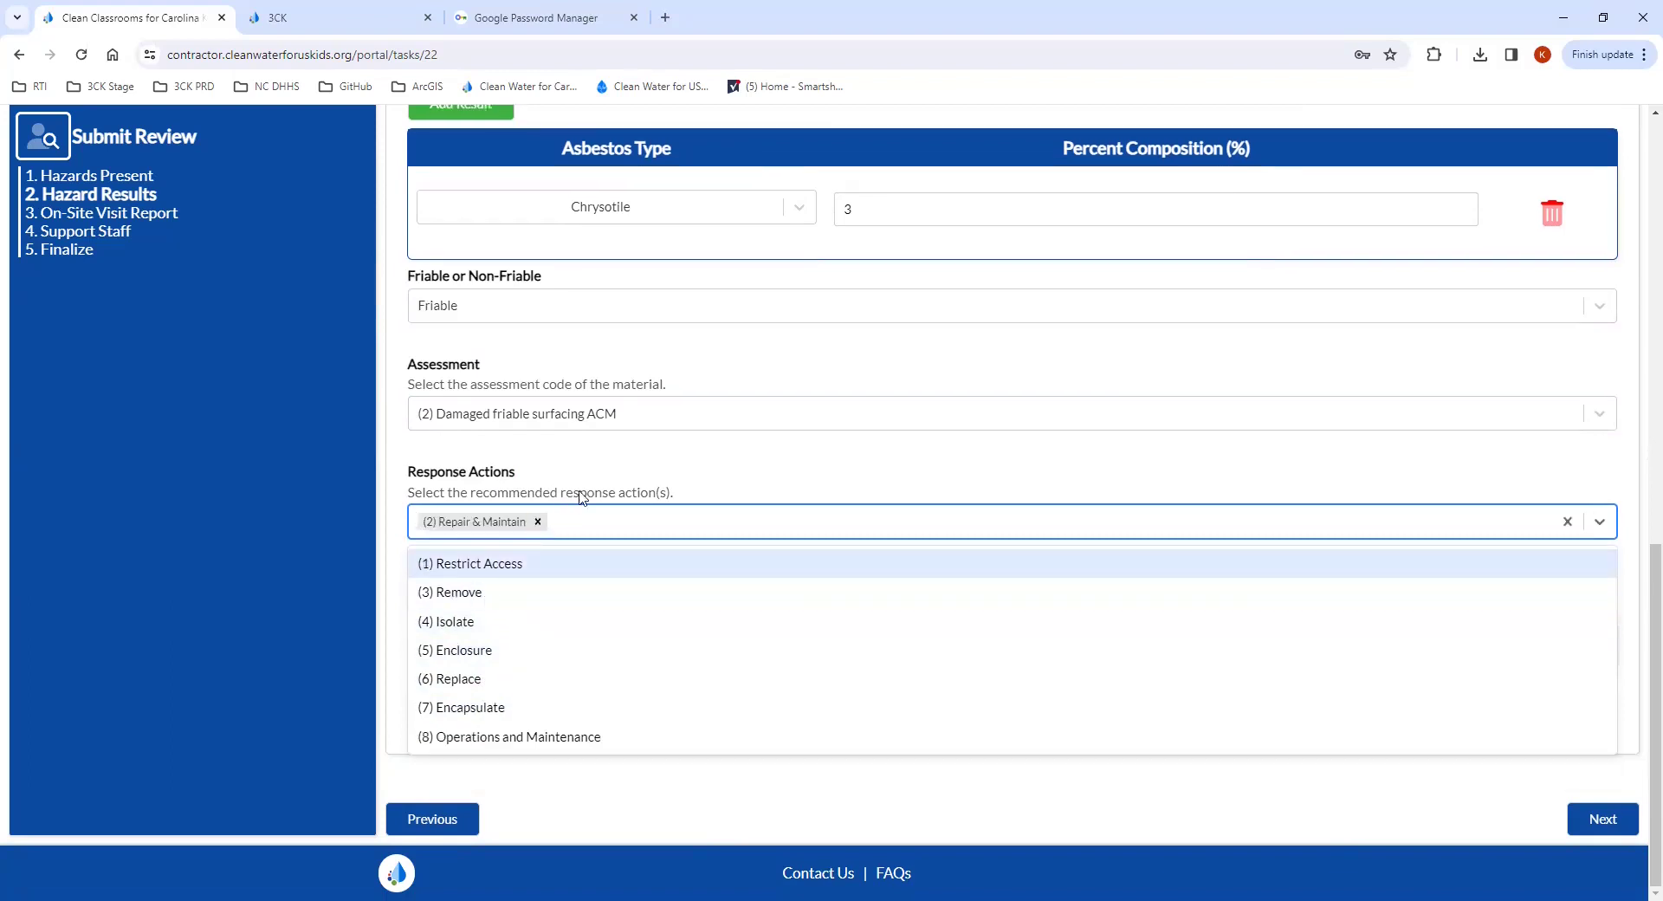
click(628, 481)
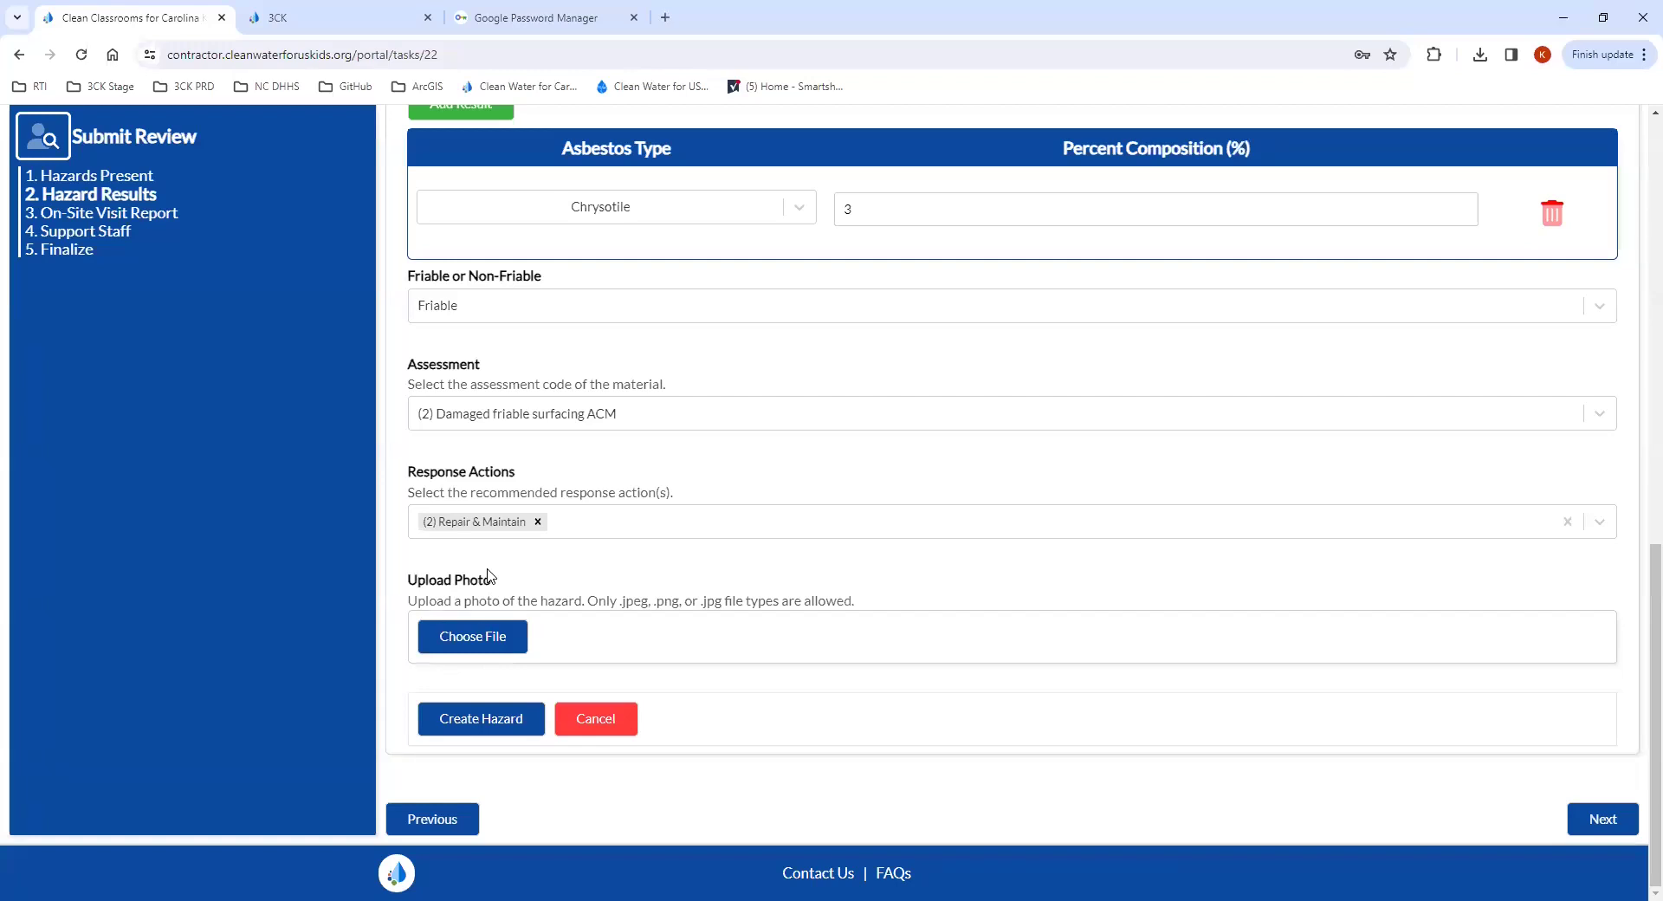
Upload a photo of the hazard and create the hazard record.
click(482, 648)
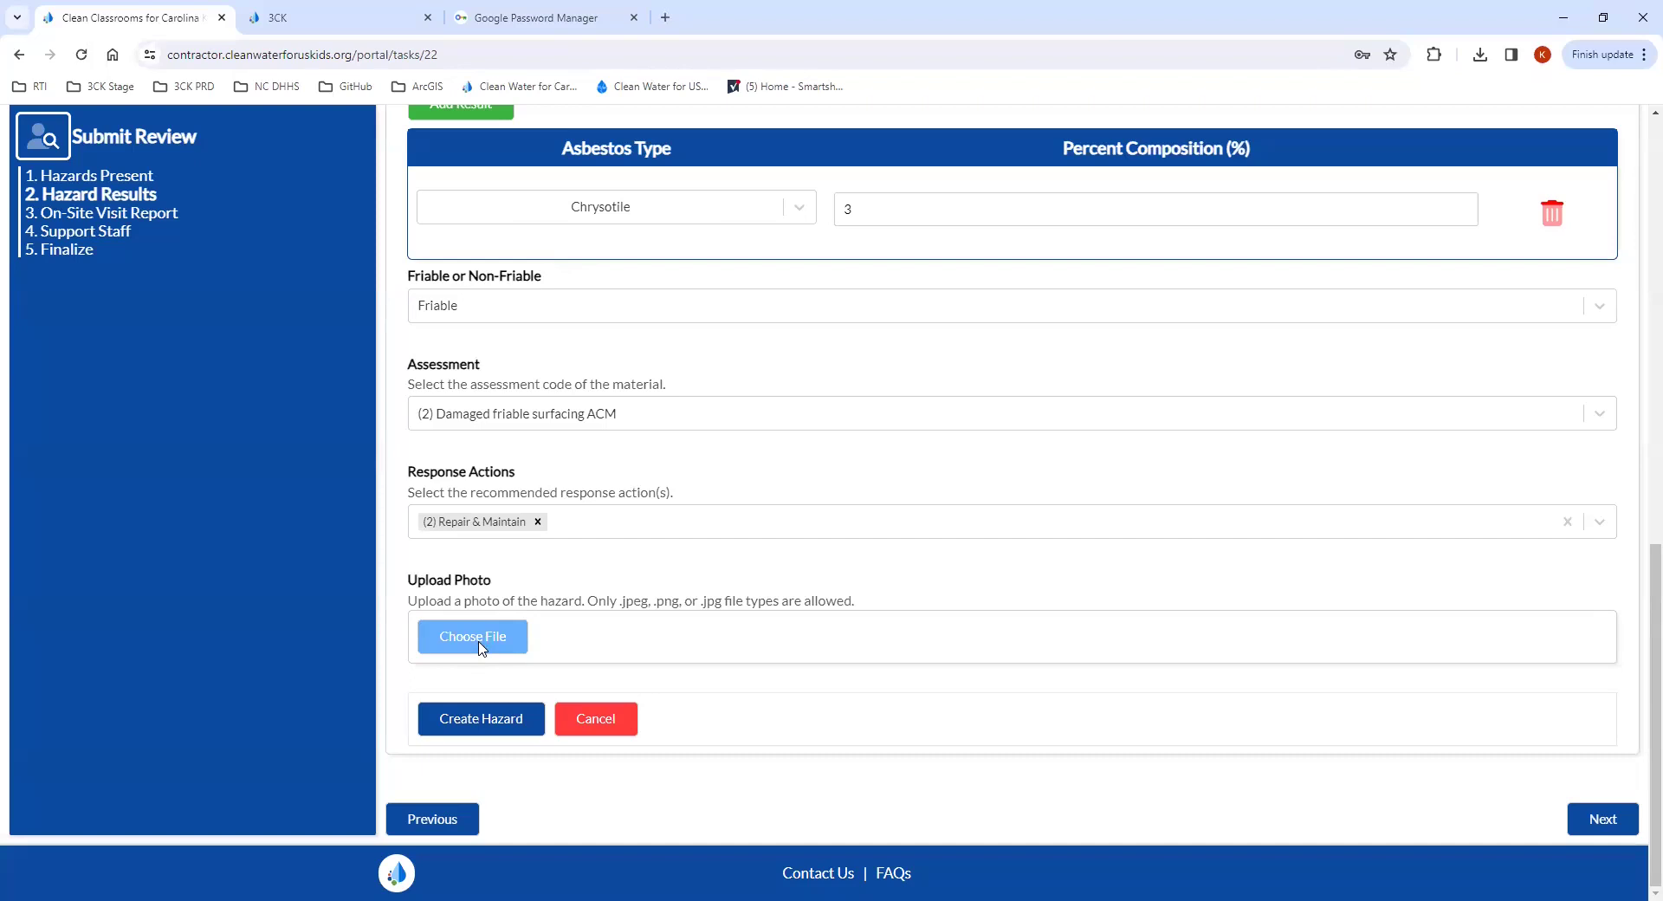
click(501, 718)
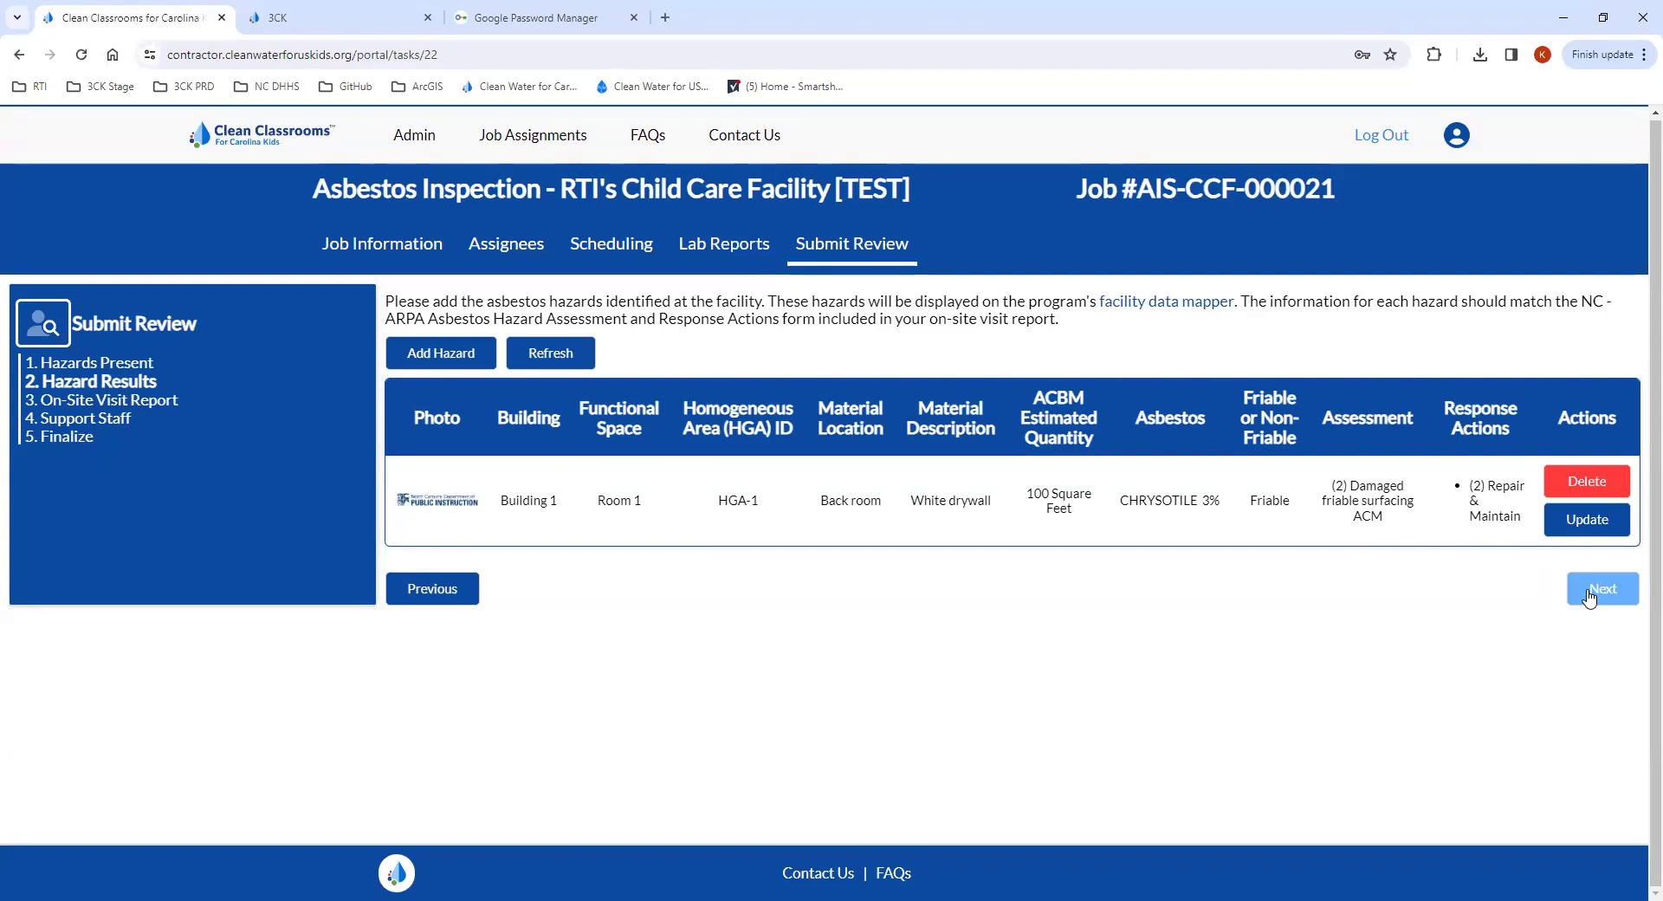
Review the recorded HGA-1 hazard's details in its update form and leave without changing anything.
click(1572, 522)
scroll(690, 467, down, 5)
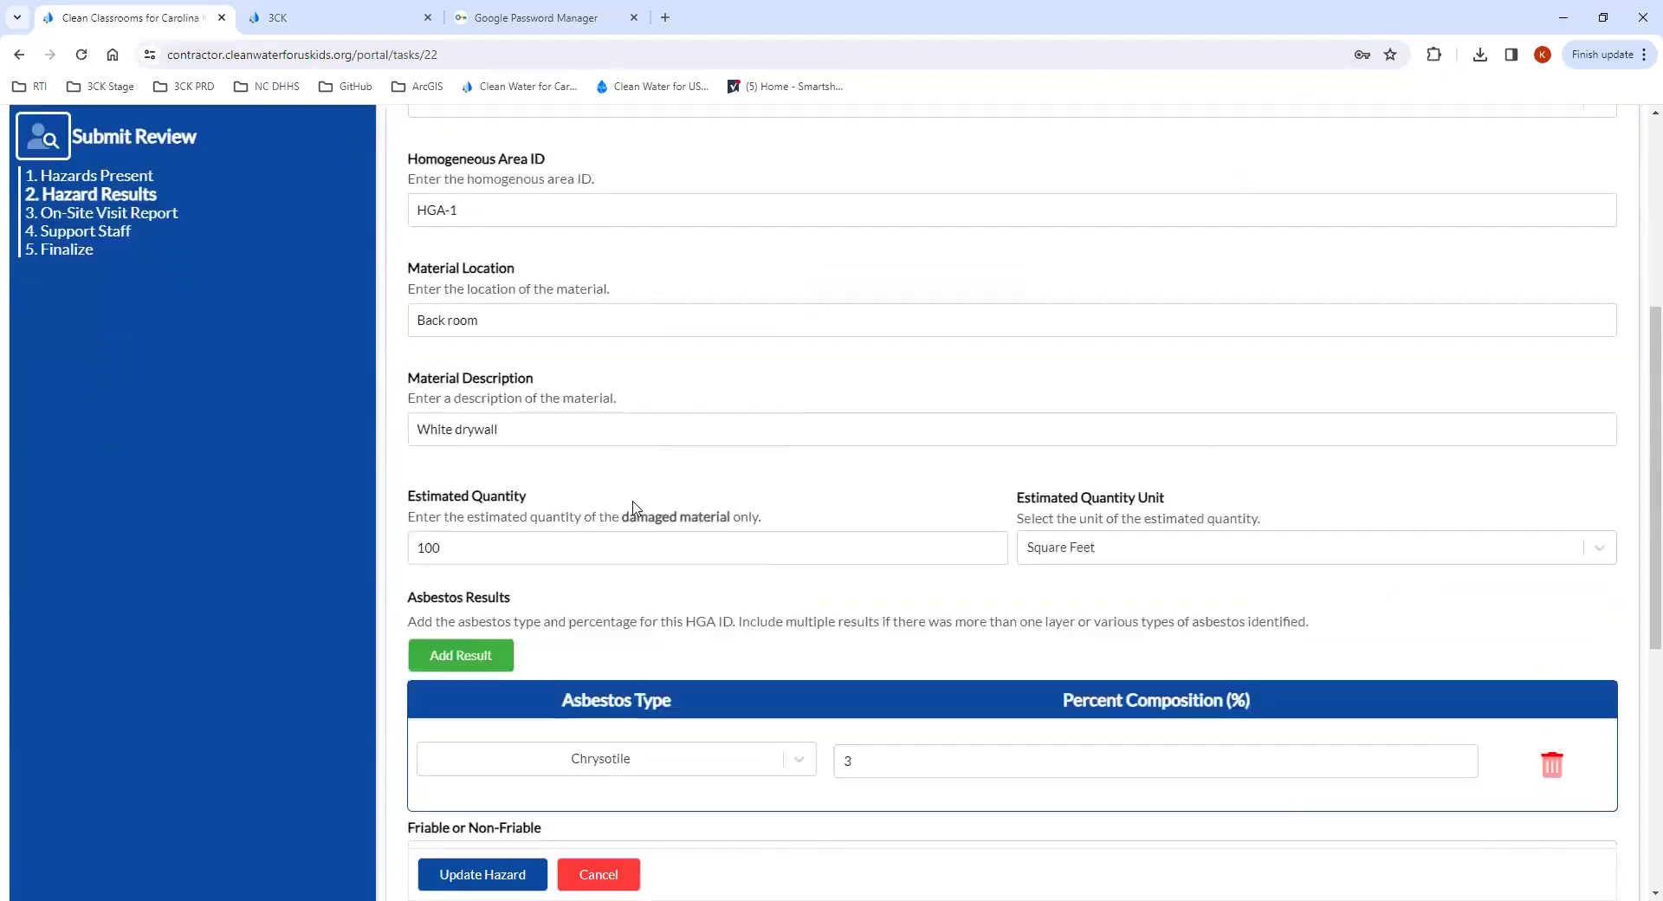
scroll(605, 826, up, 2)
click(599, 874)
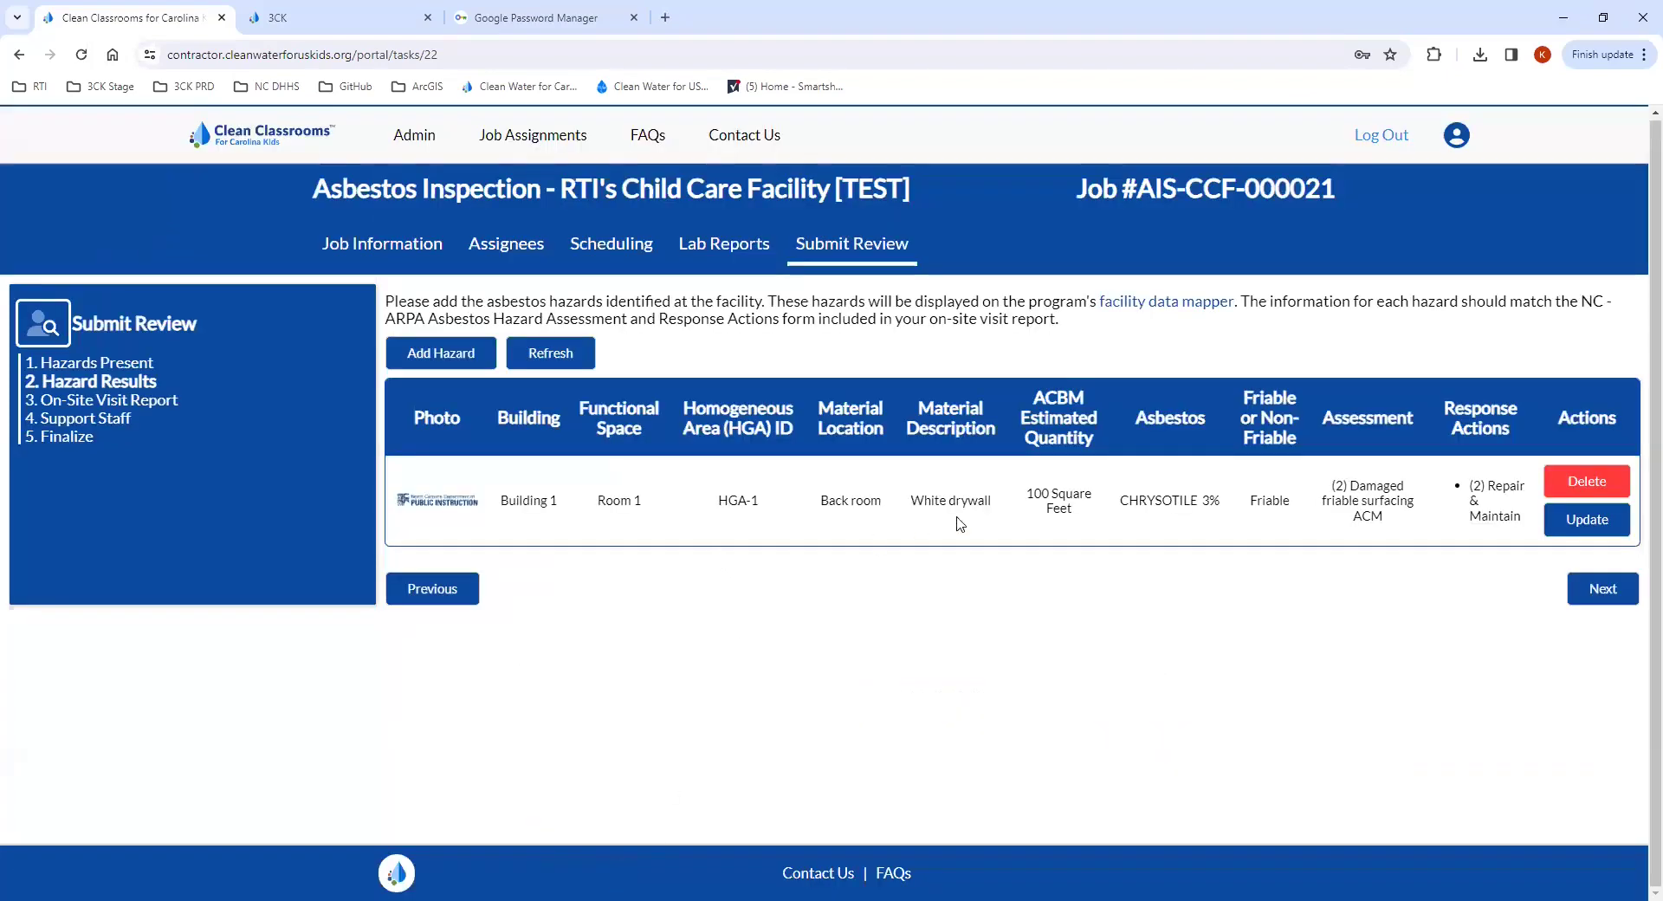
Add an on-site visit report with document type Asbestos Inspection Report and upload its file.
click(1602, 593)
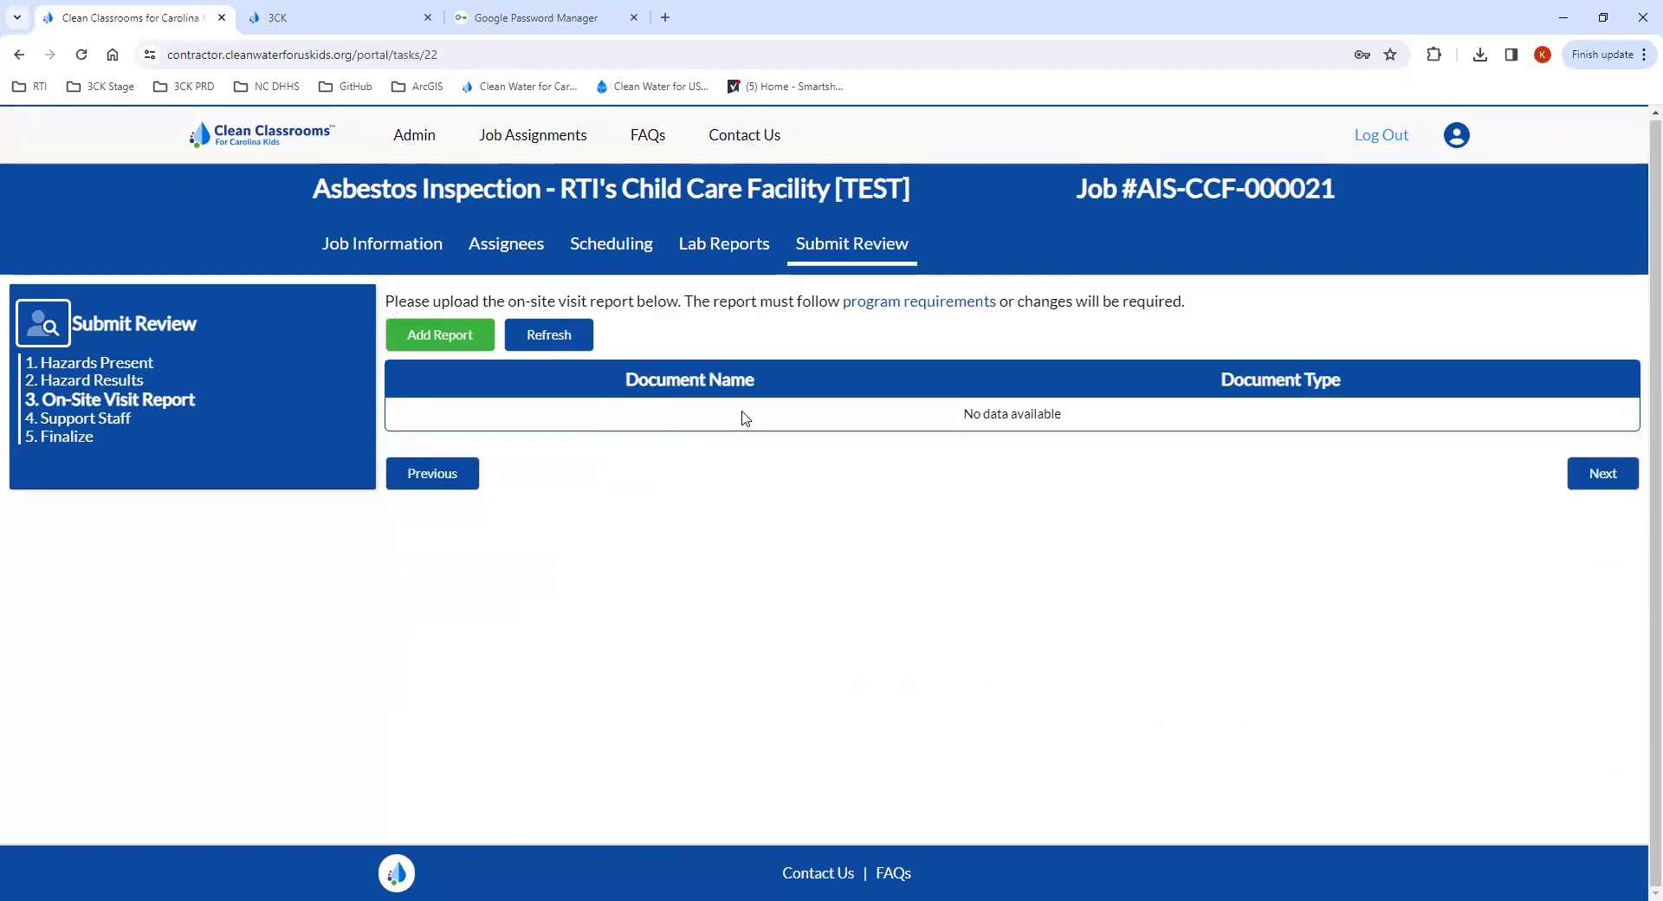
click(450, 341)
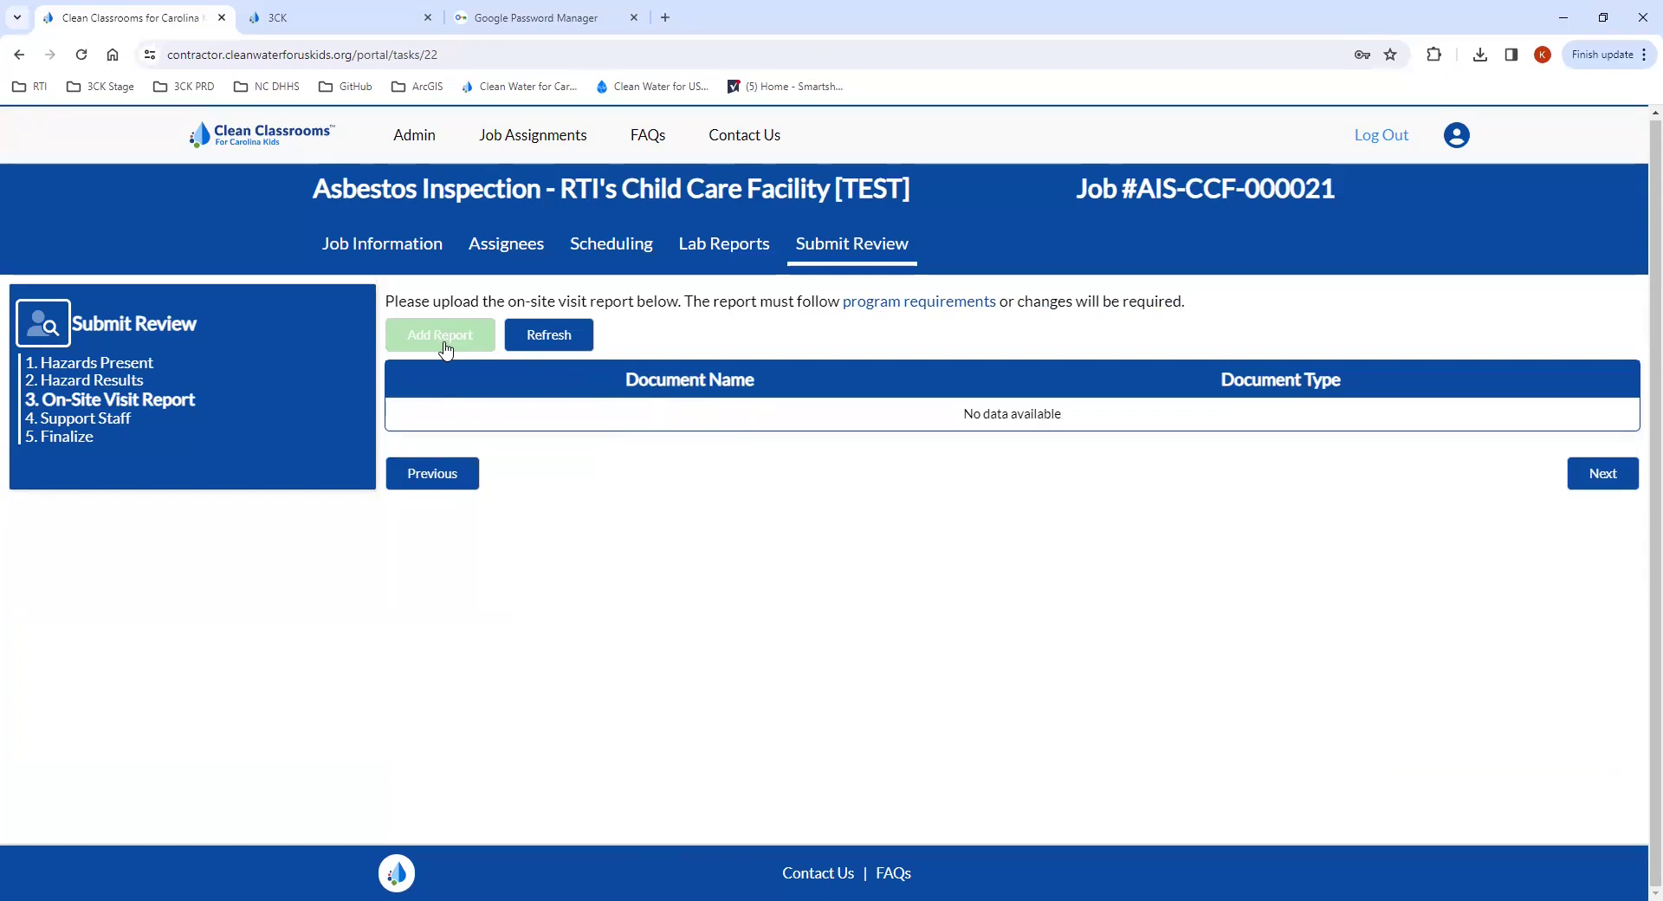
click(474, 404)
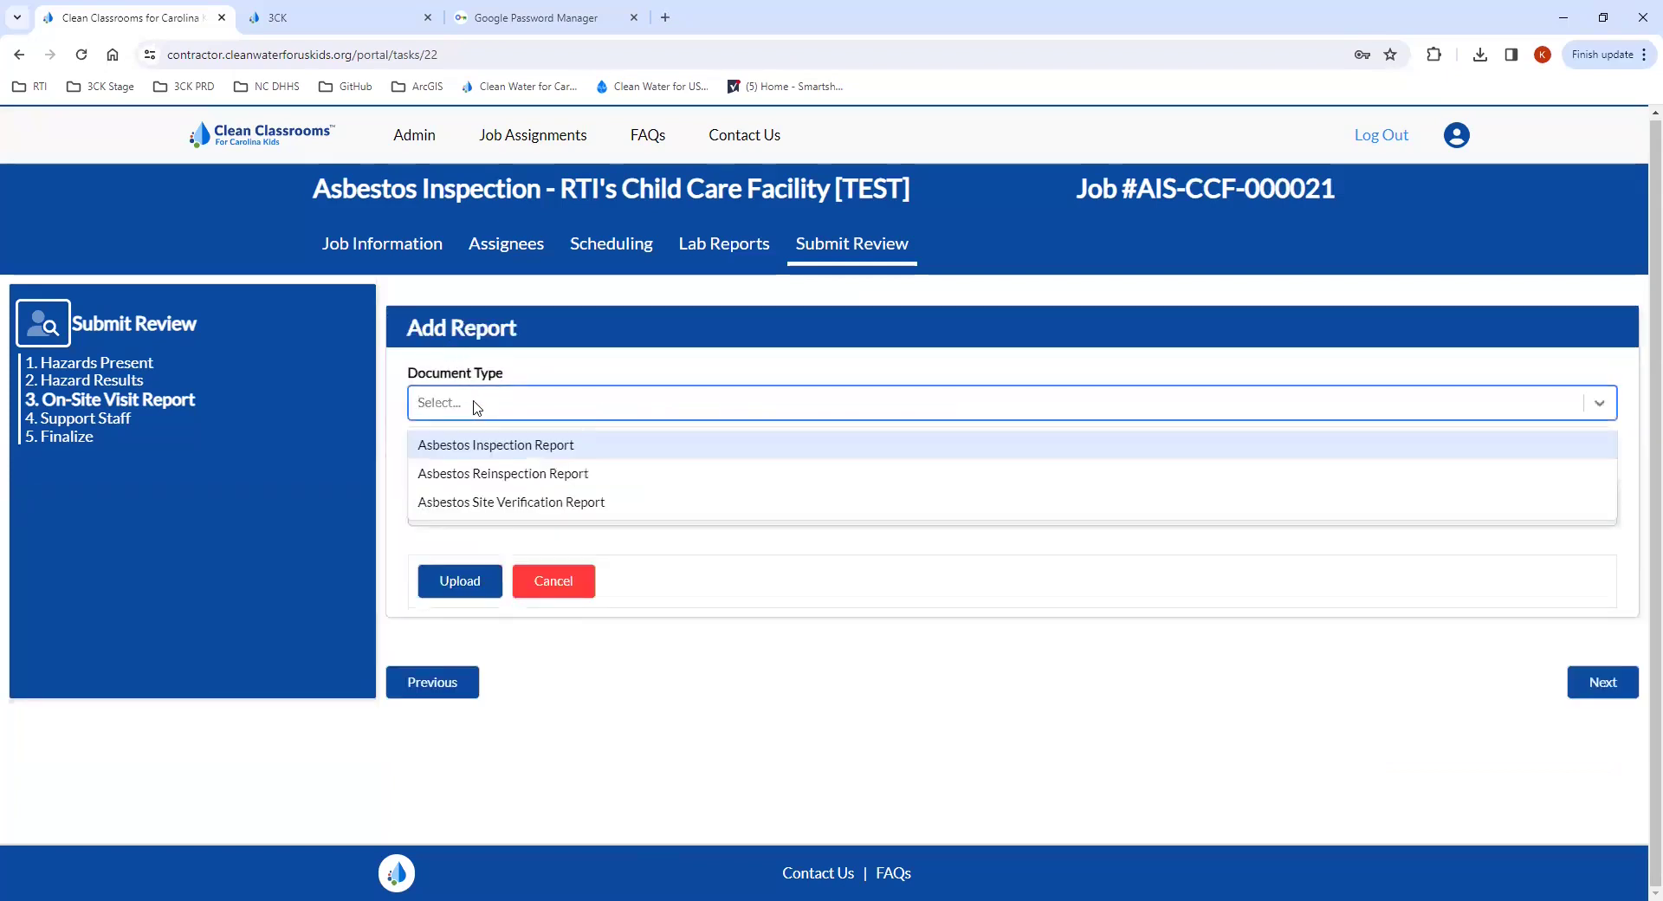
click(474, 456)
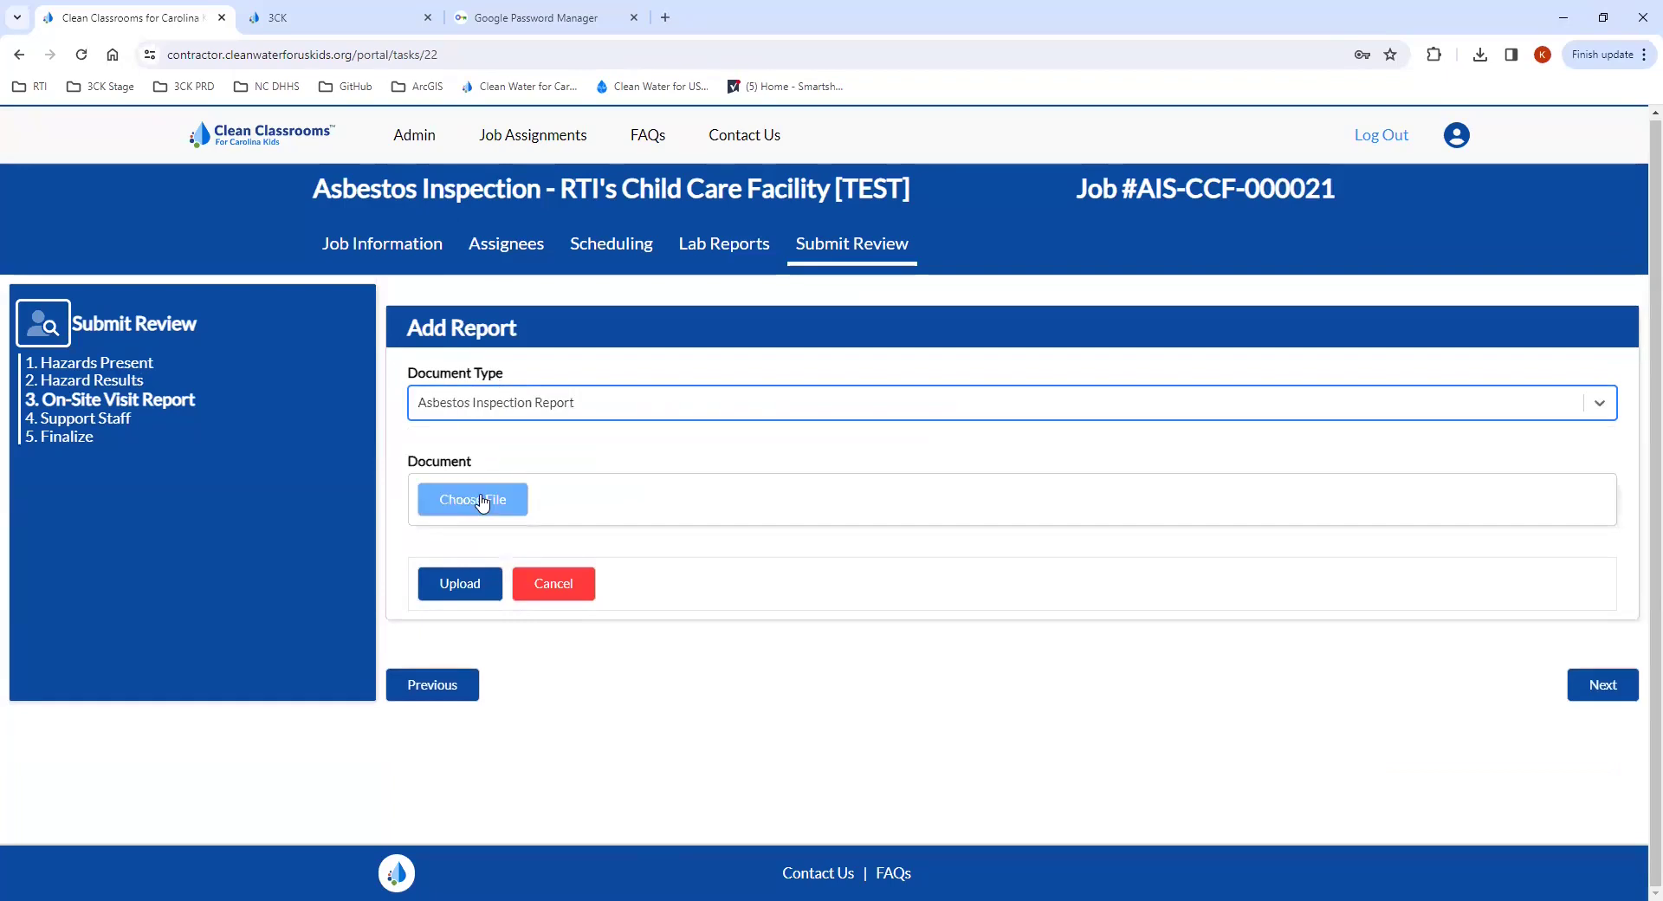
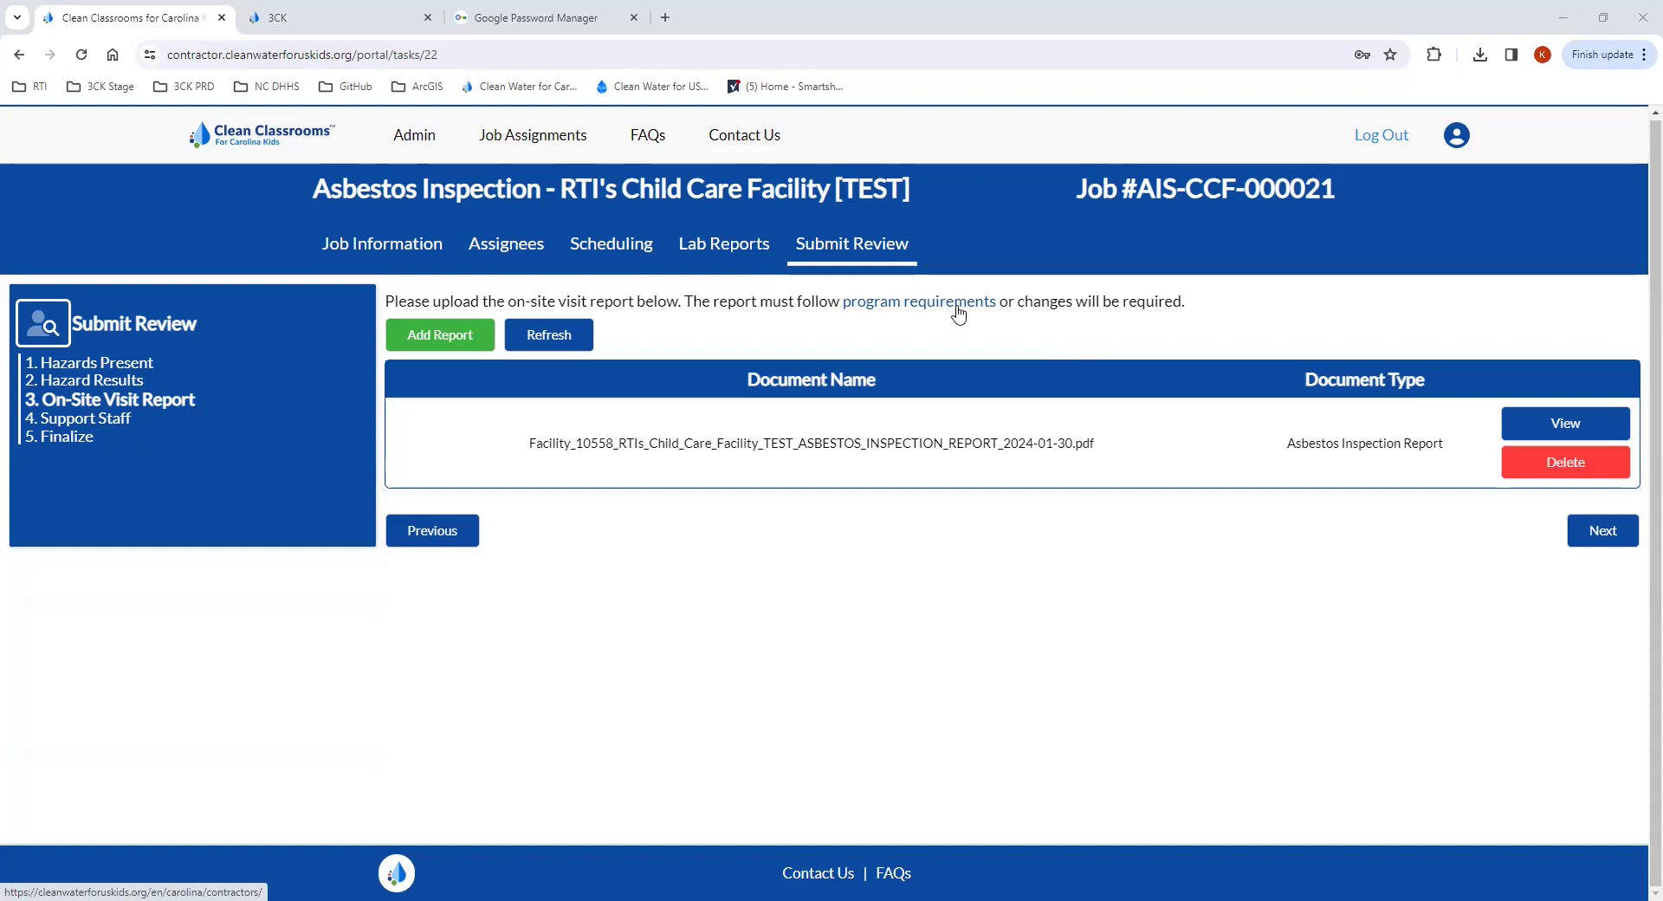
Open the program requirements and read the child care facilities' Asbestos Inspection Report Template (pdf), then return to the job.
click(959, 305)
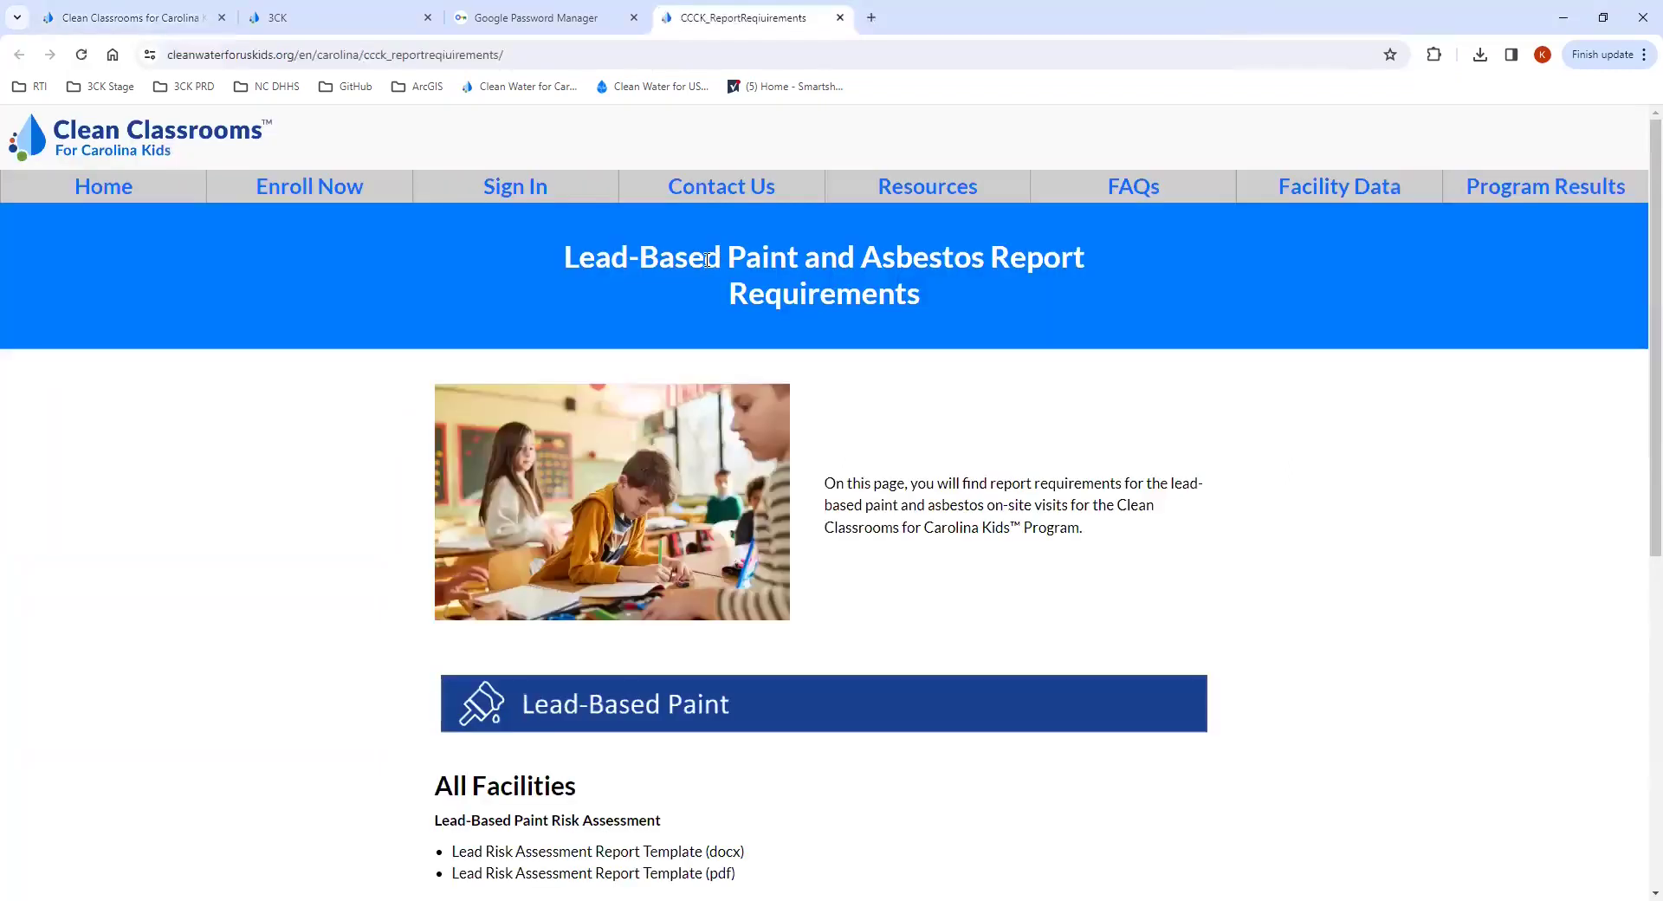
scroll(819, 312, down, 5)
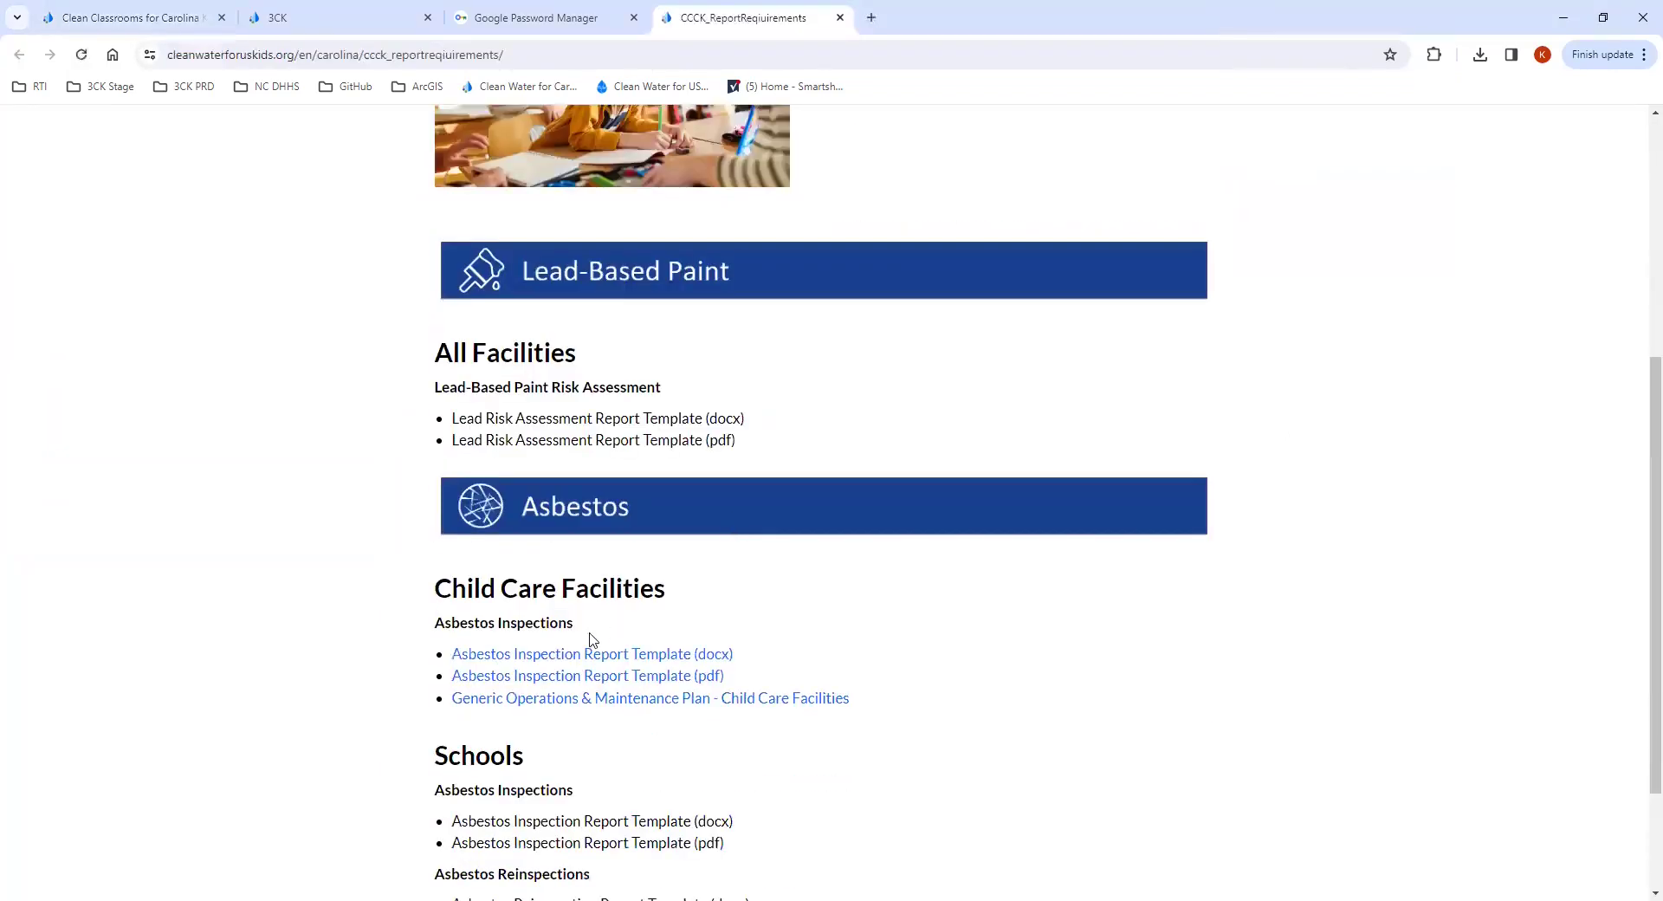
click(589, 682)
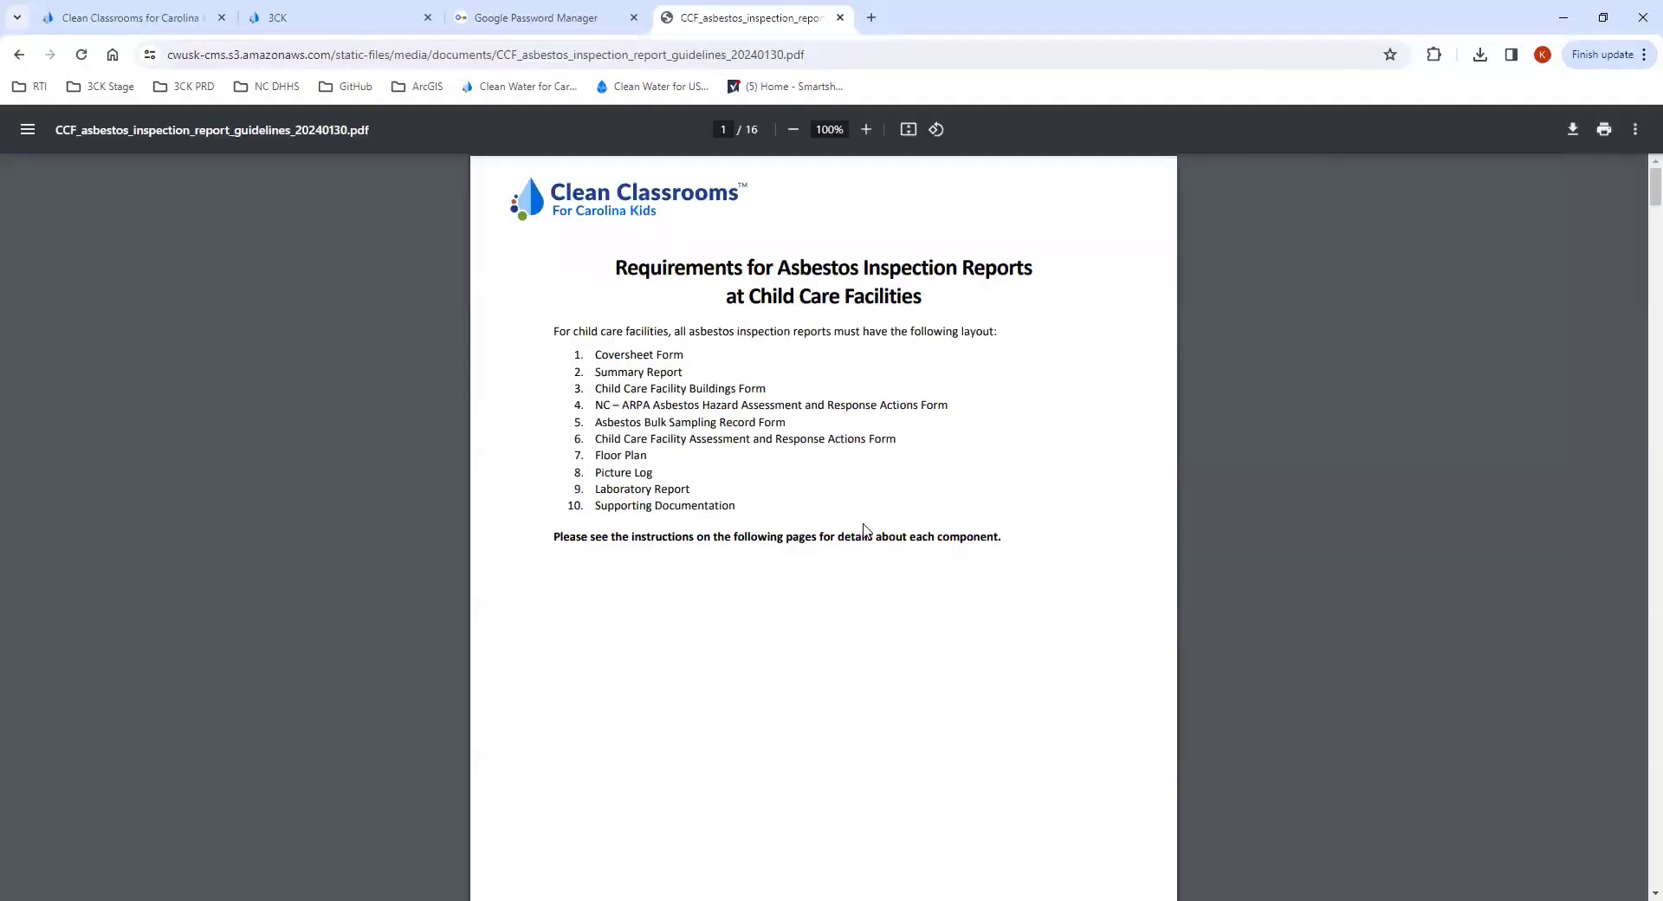
scroll(866, 530, down, 9)
scroll(1061, 454, down, 12)
scroll(1061, 454, down, 19)
scroll(1039, 461, down, 8)
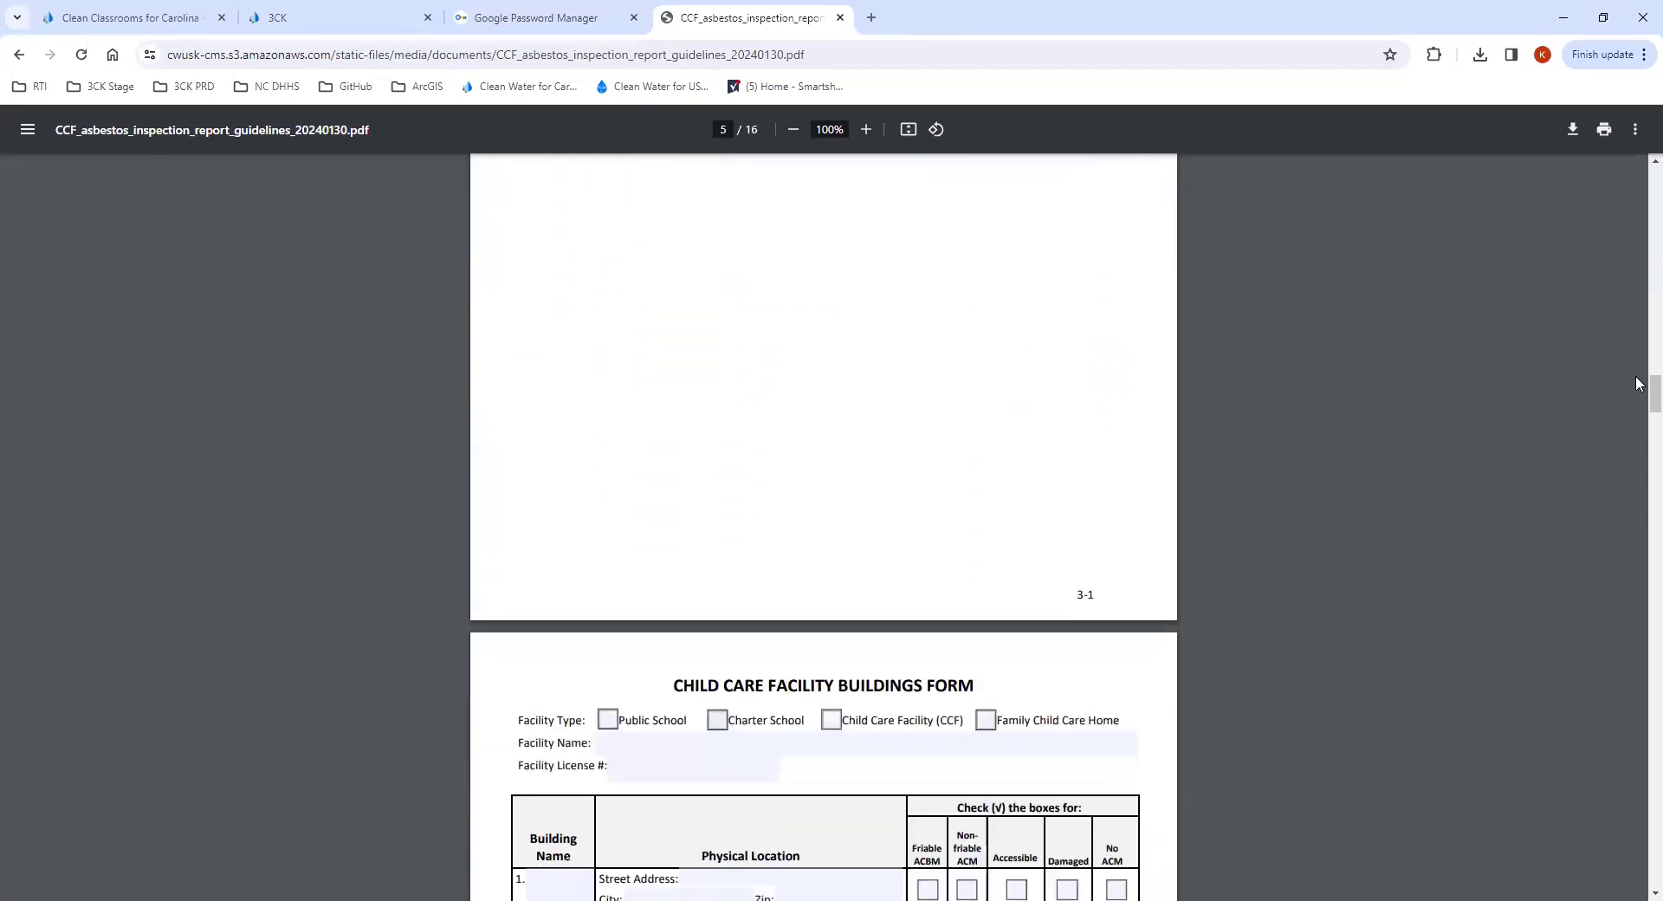
scroll(1638, 382, down, 13)
drag(1638, 358, 1638, 165)
scroll(1640, 191, down, 6)
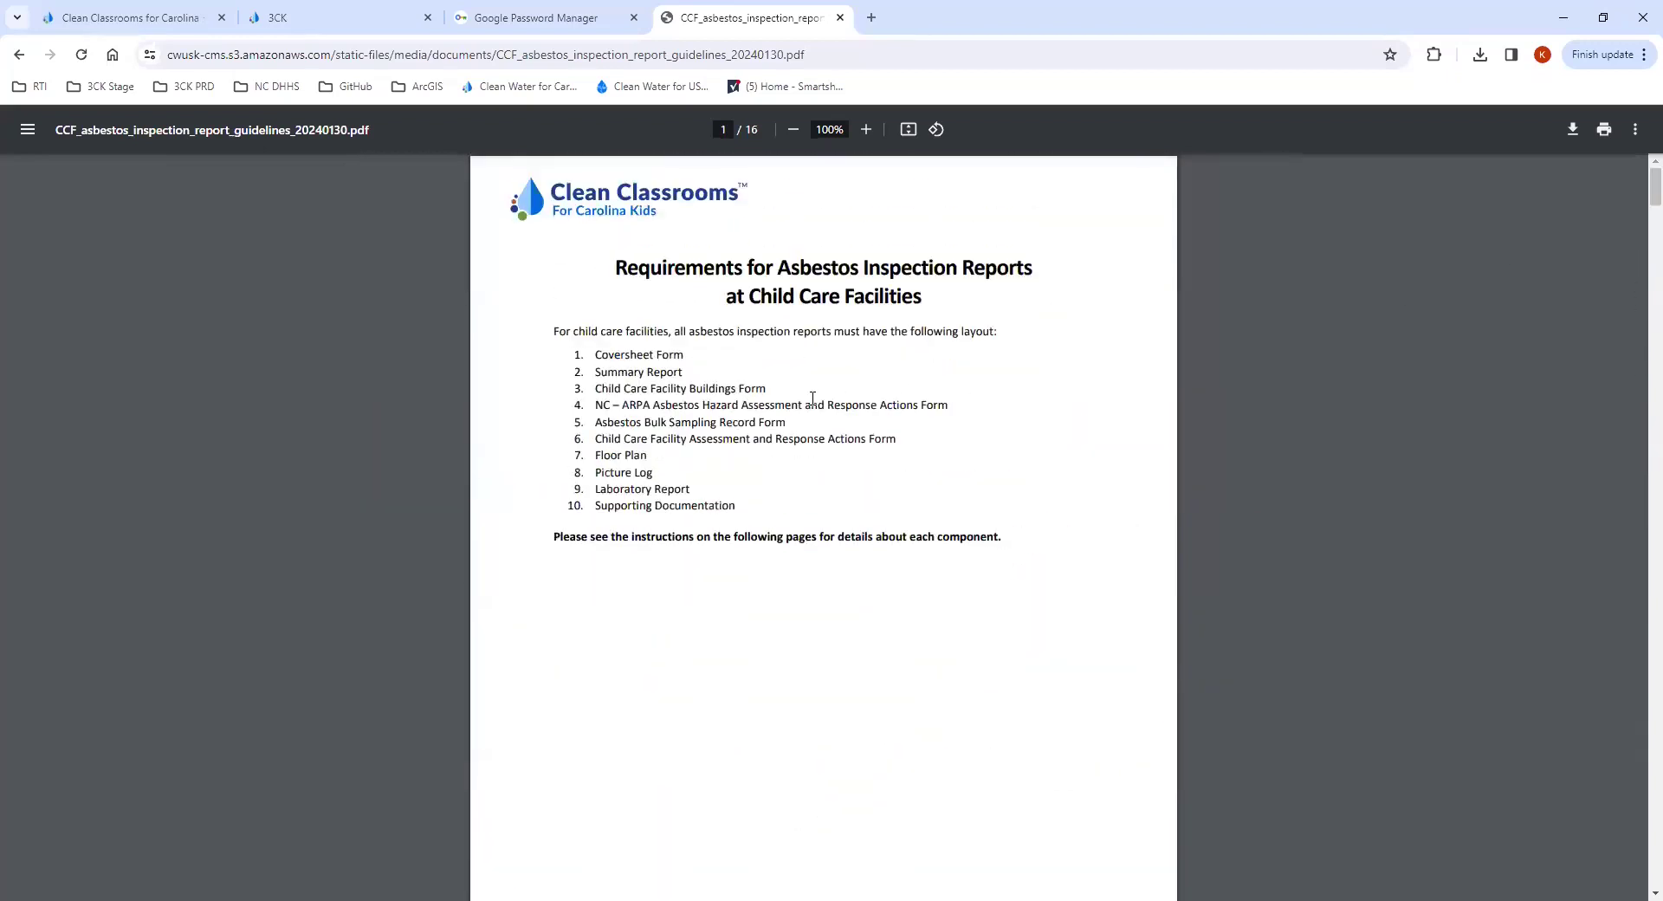
click(157, 32)
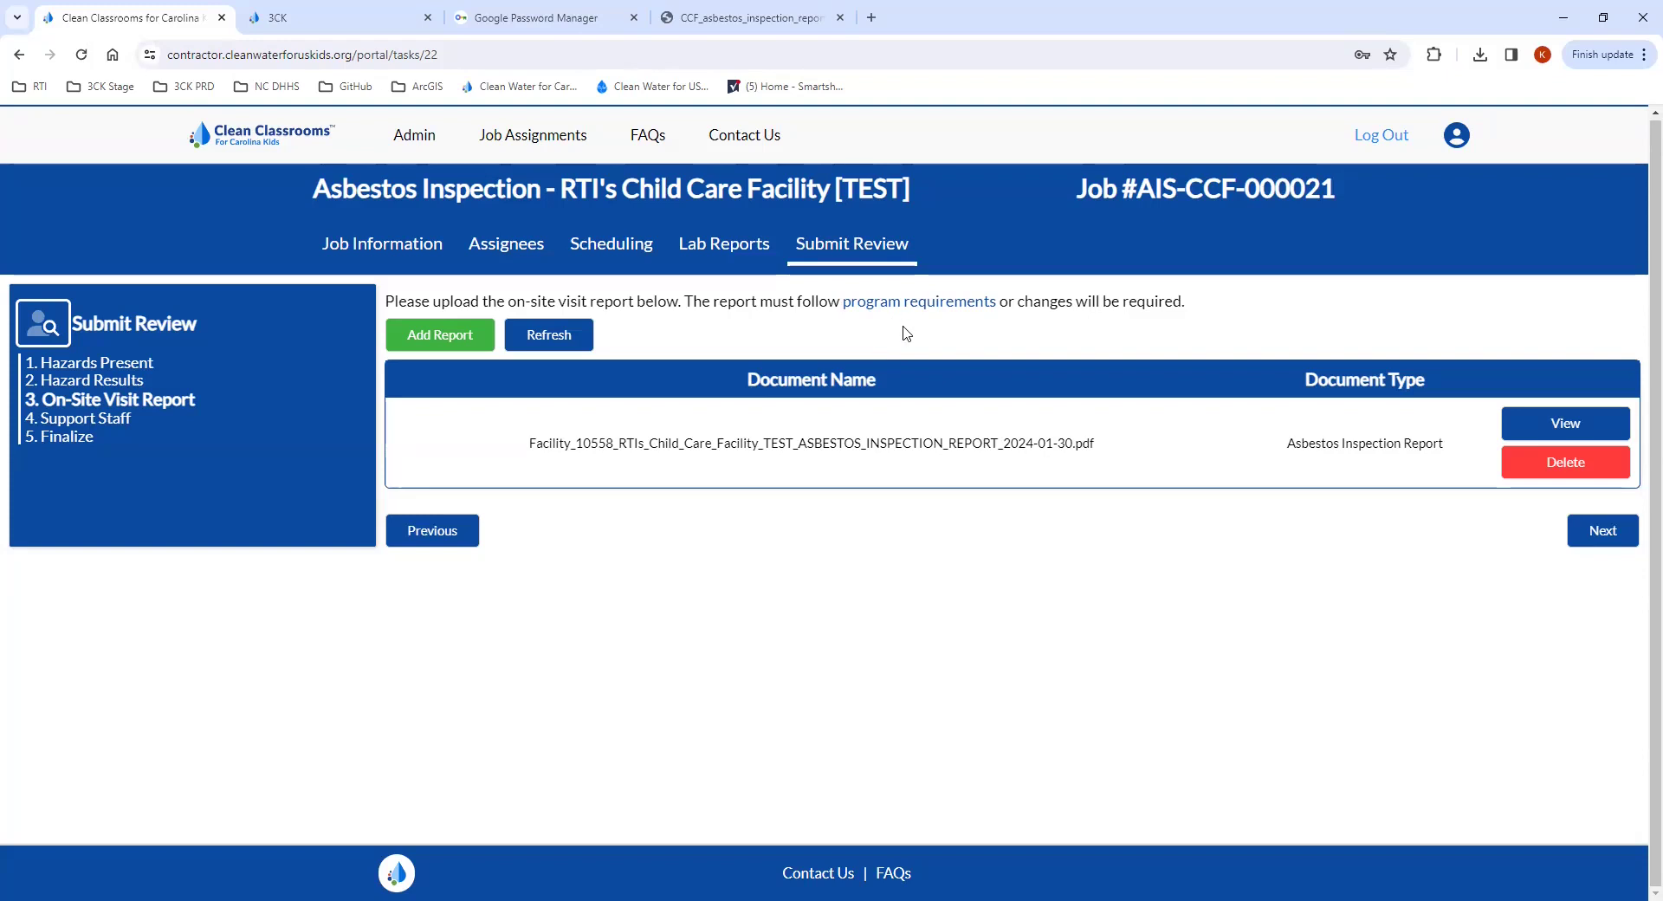
In the Support Staff section, choose the two staff members who conducted the on-site visit.
click(1596, 551)
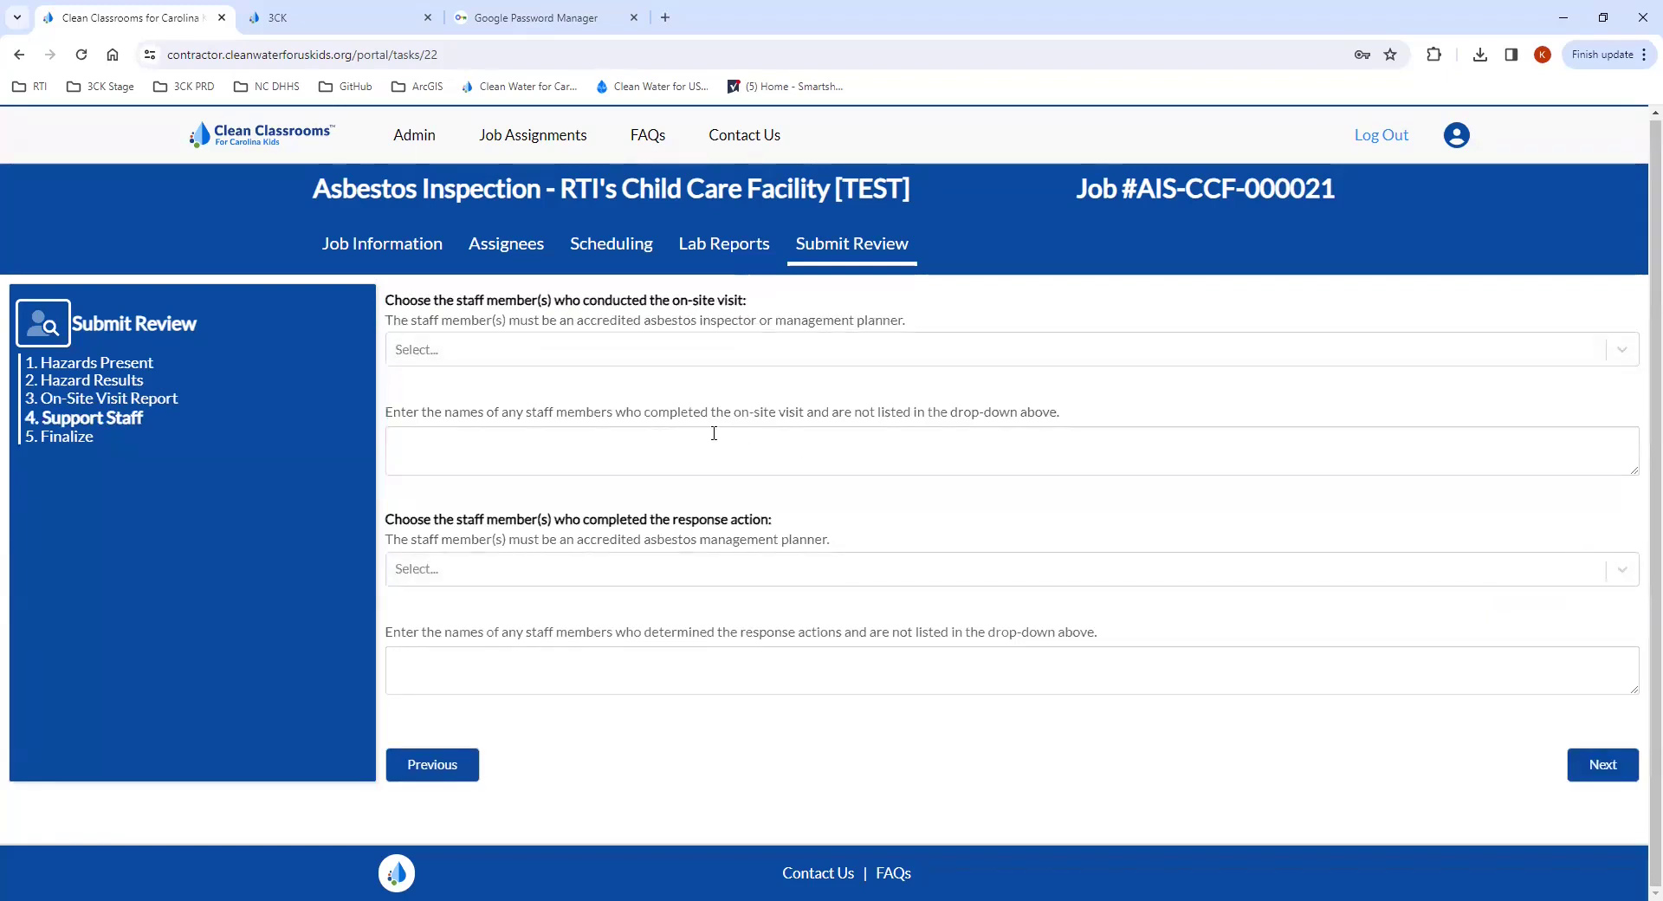
click(511, 361)
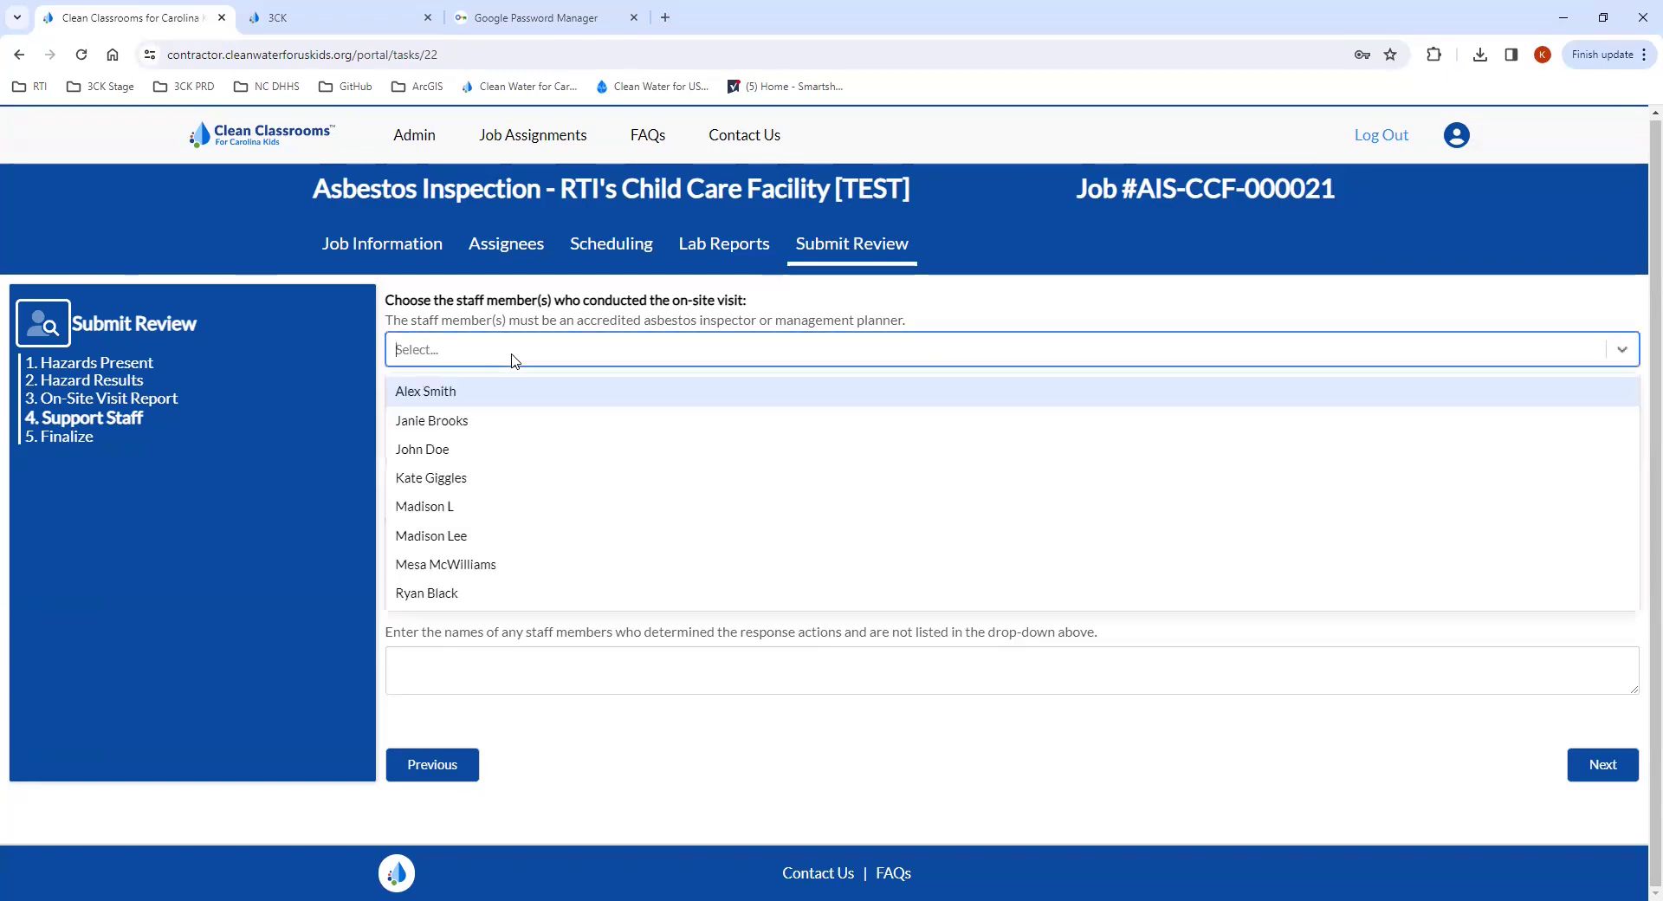
click(491, 391)
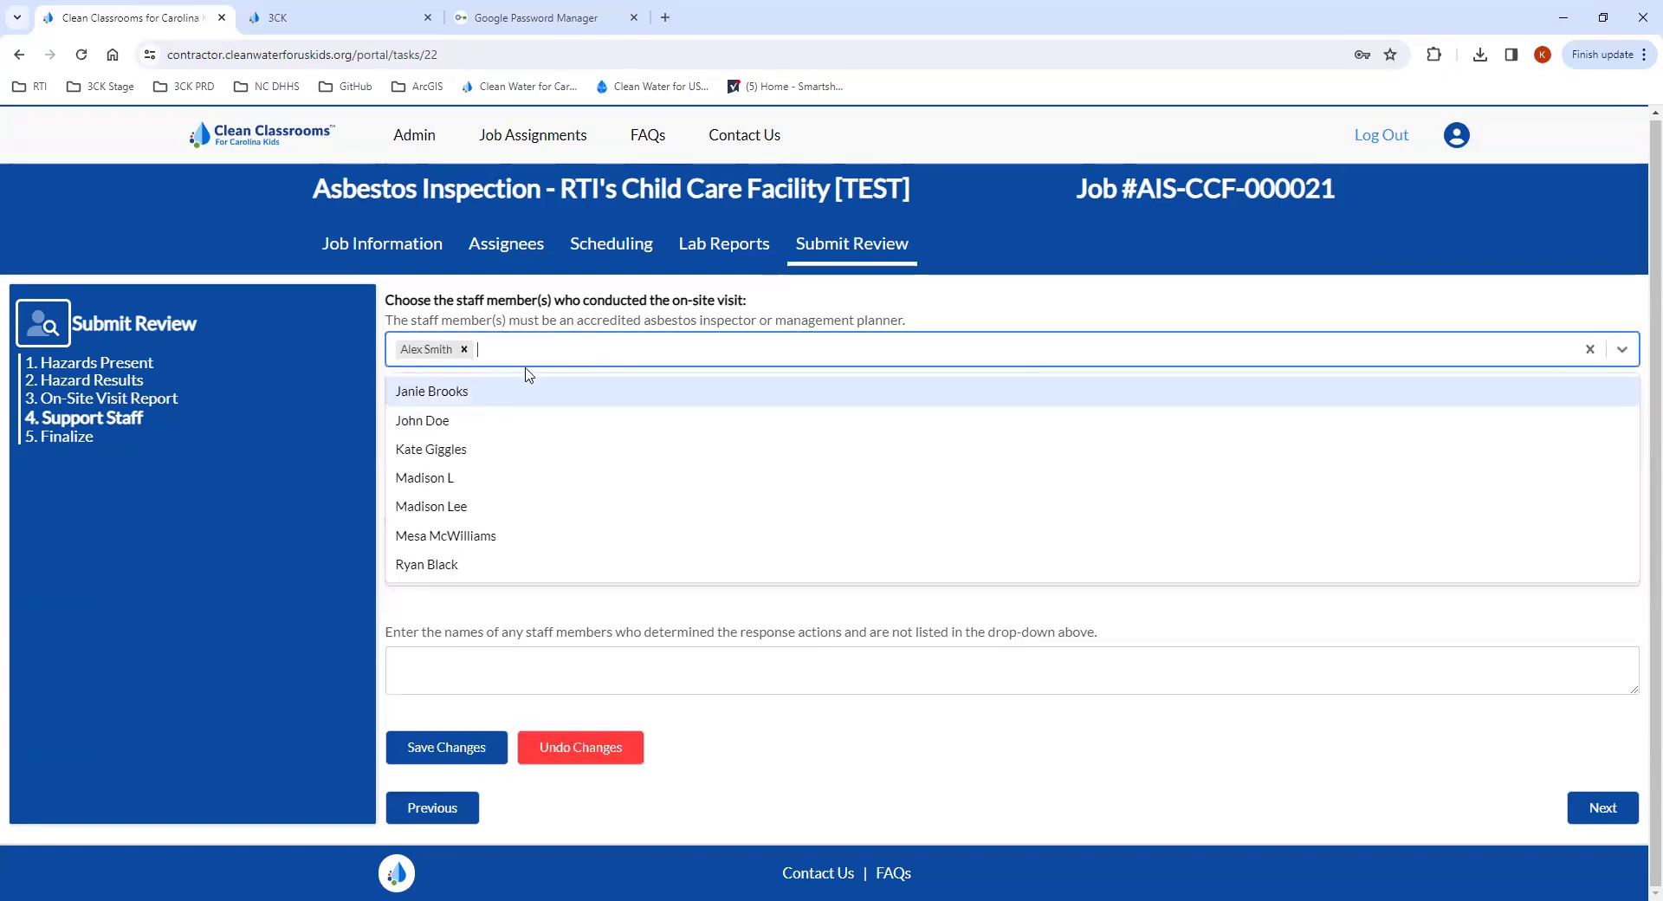
click(448, 421)
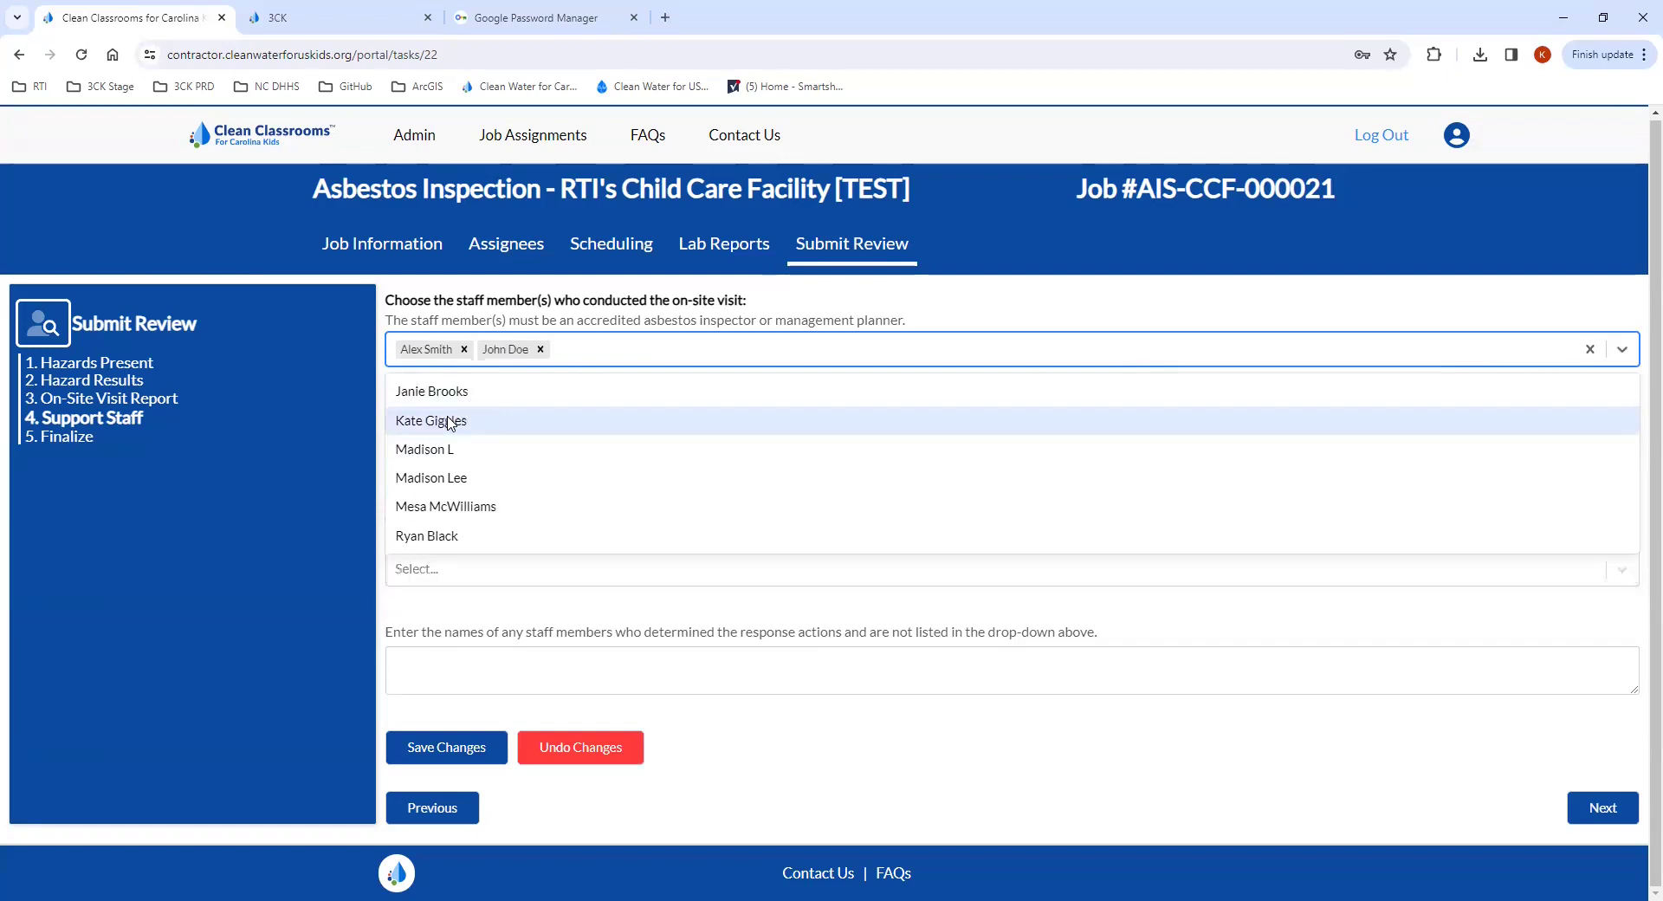
click(567, 334)
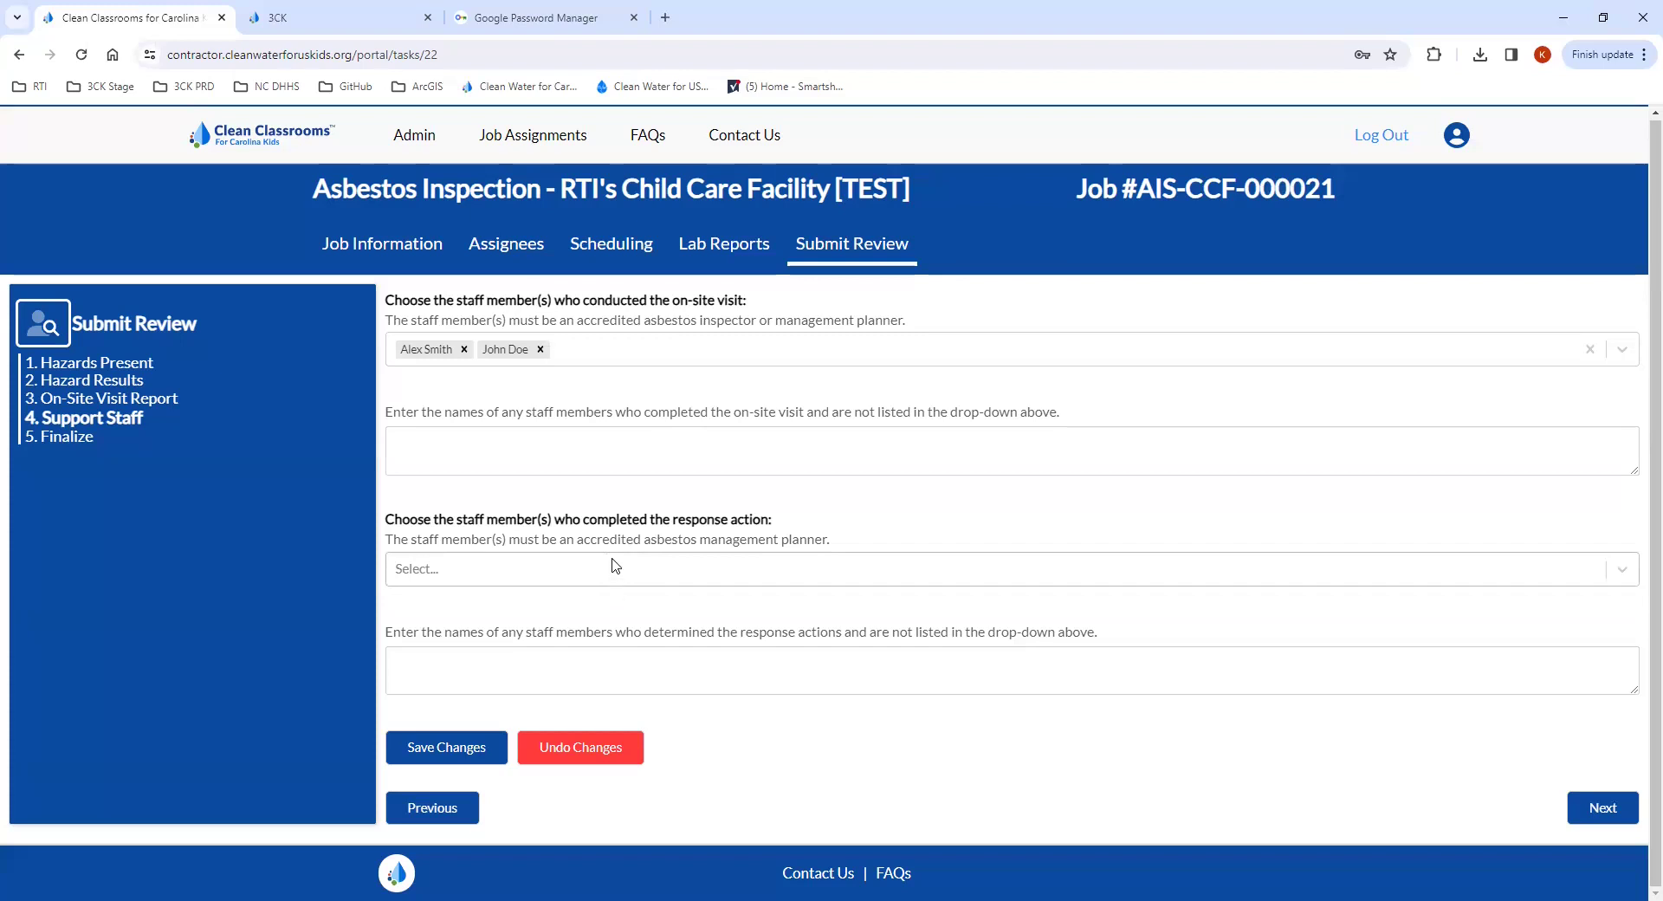
Save the support staff entries without choosing any response action staff and continue to the Finalize section.
click(479, 575)
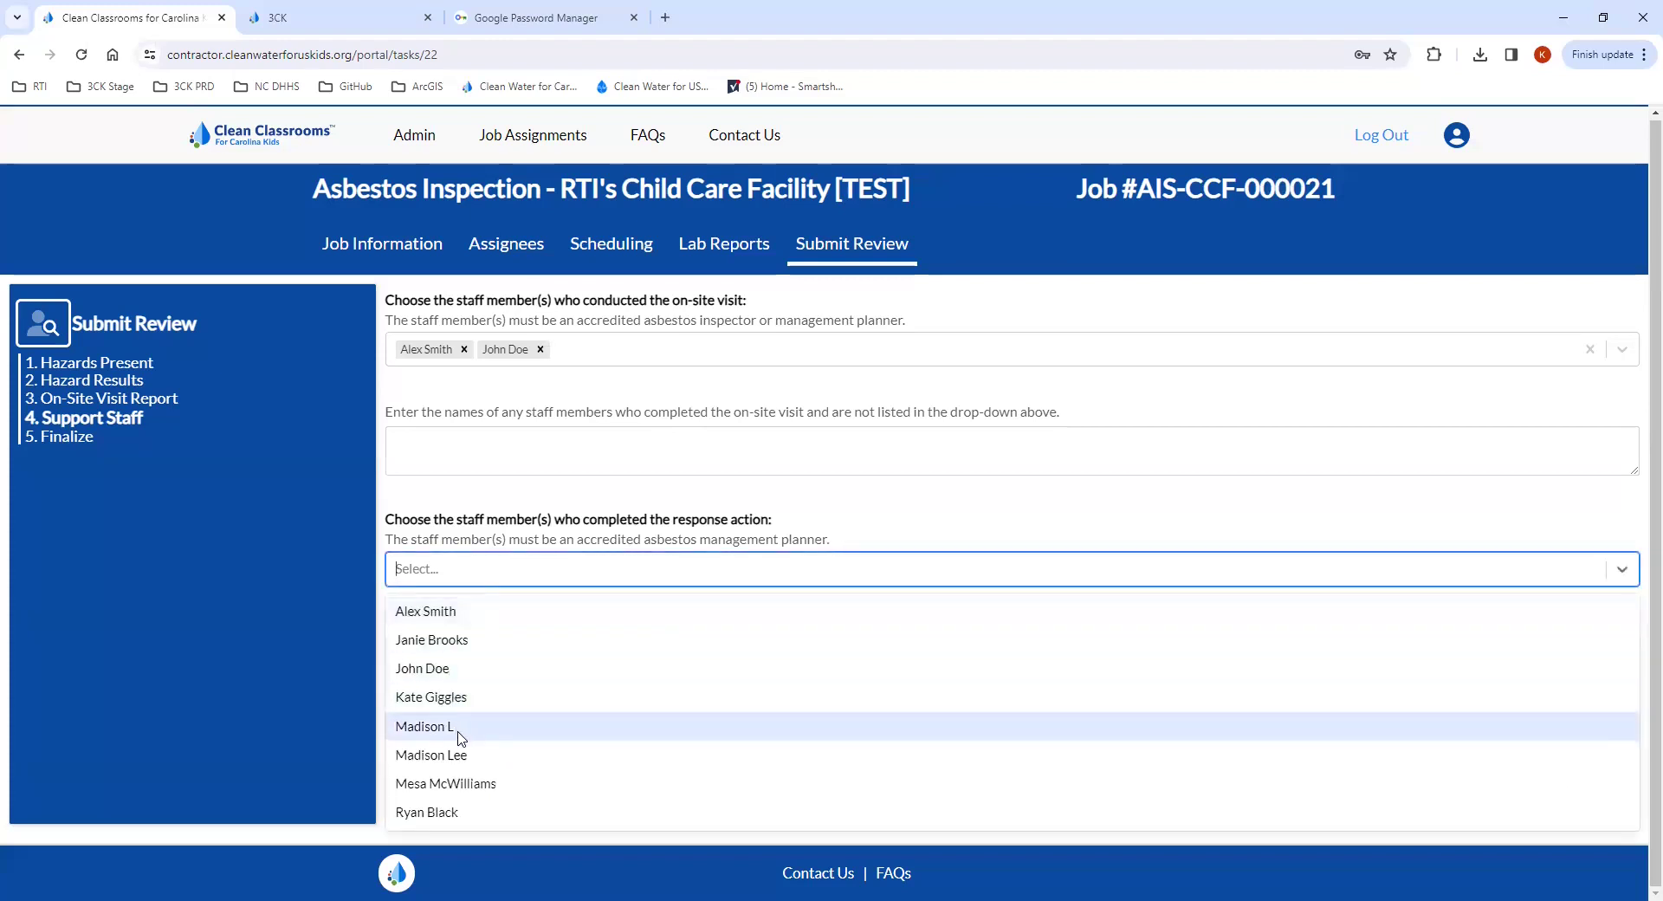
click(481, 543)
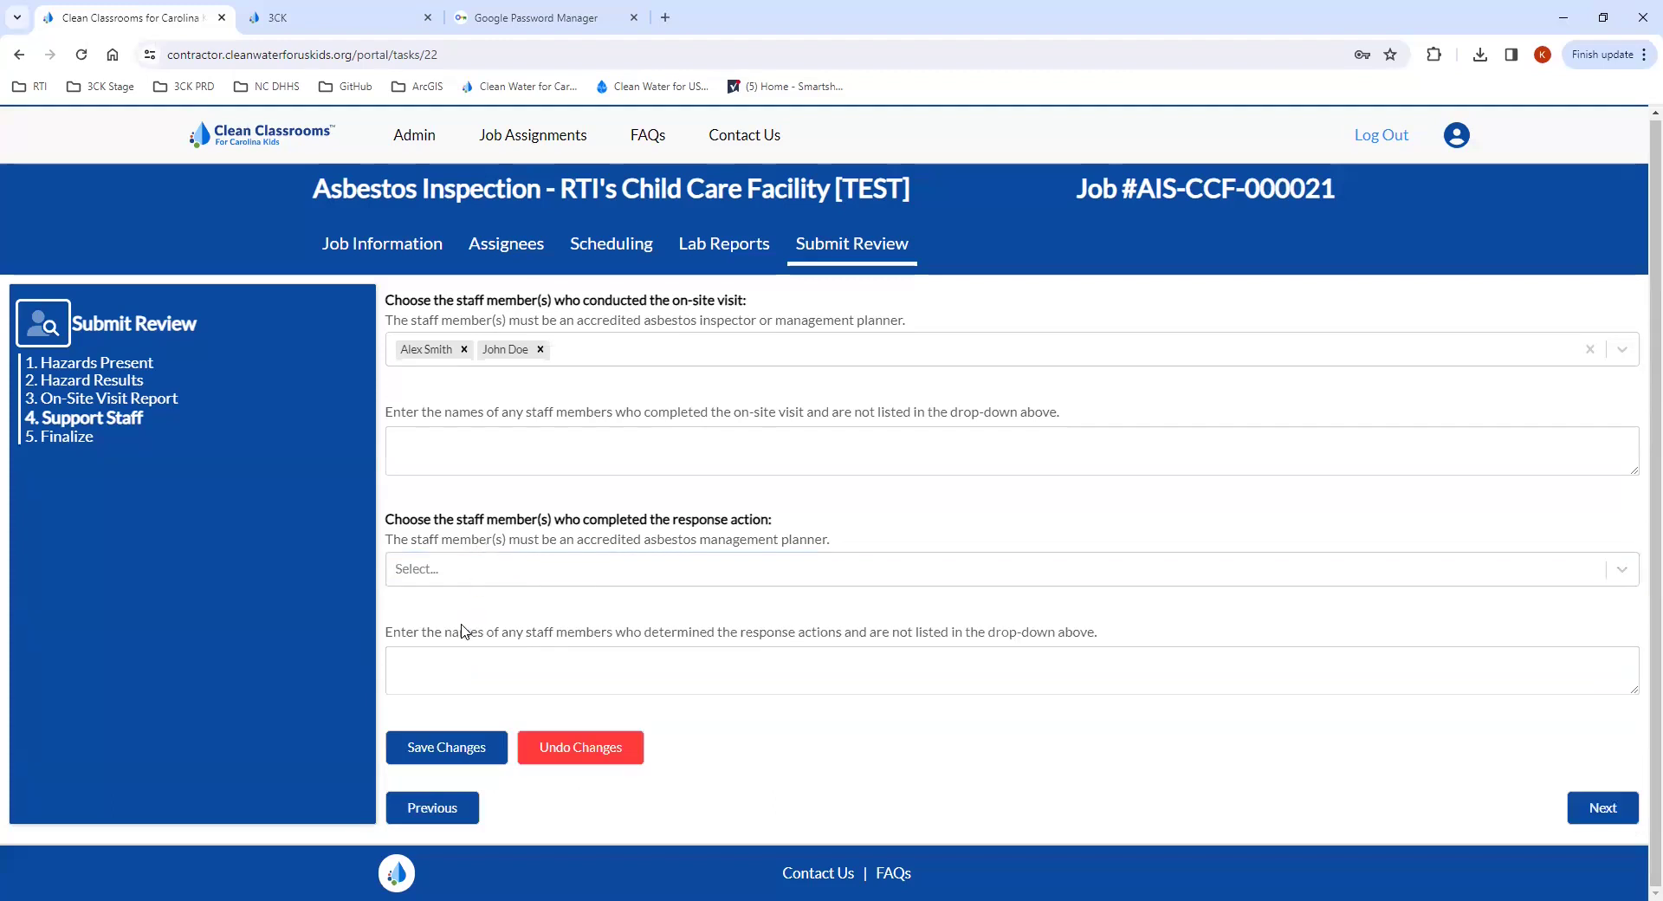
click(460, 655)
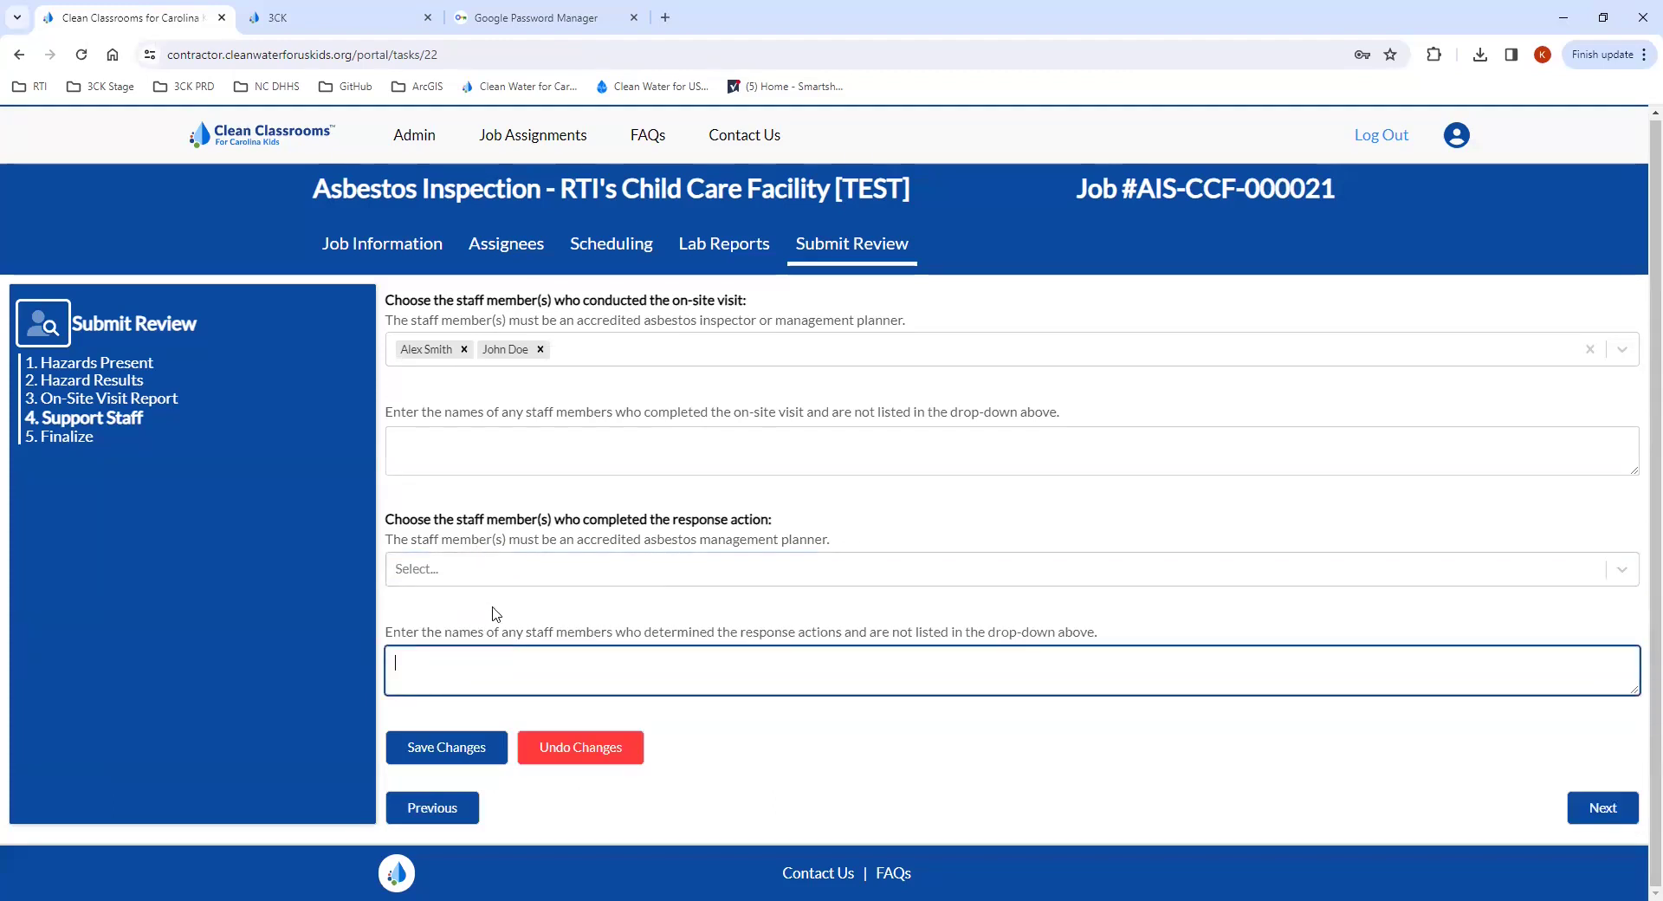
click(478, 746)
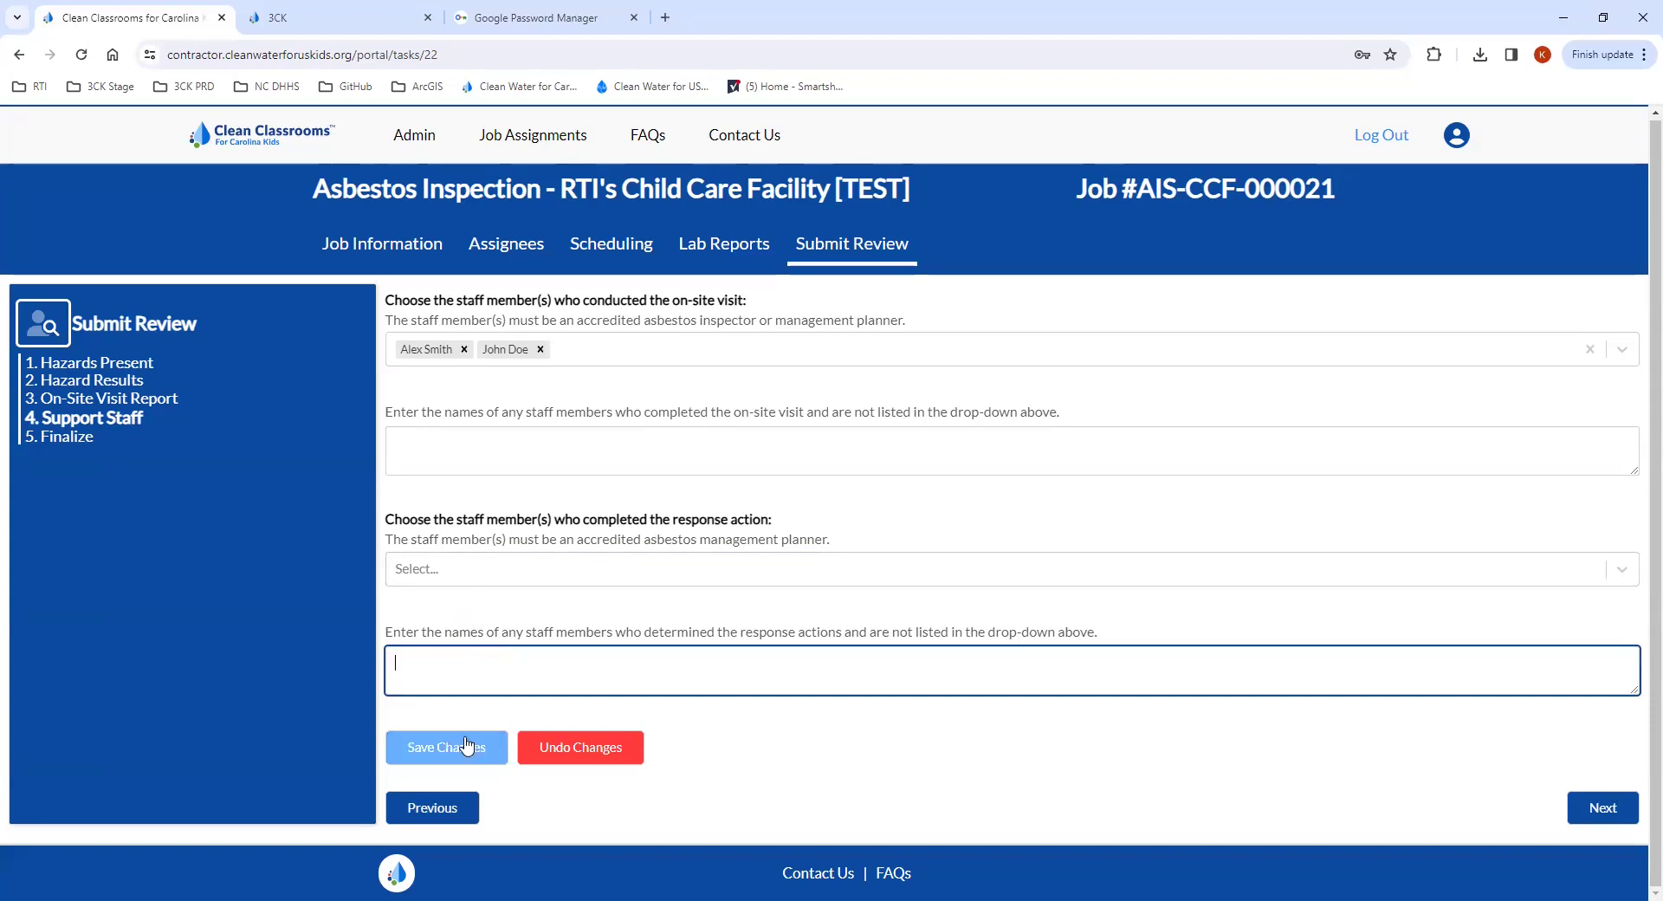
click(1600, 766)
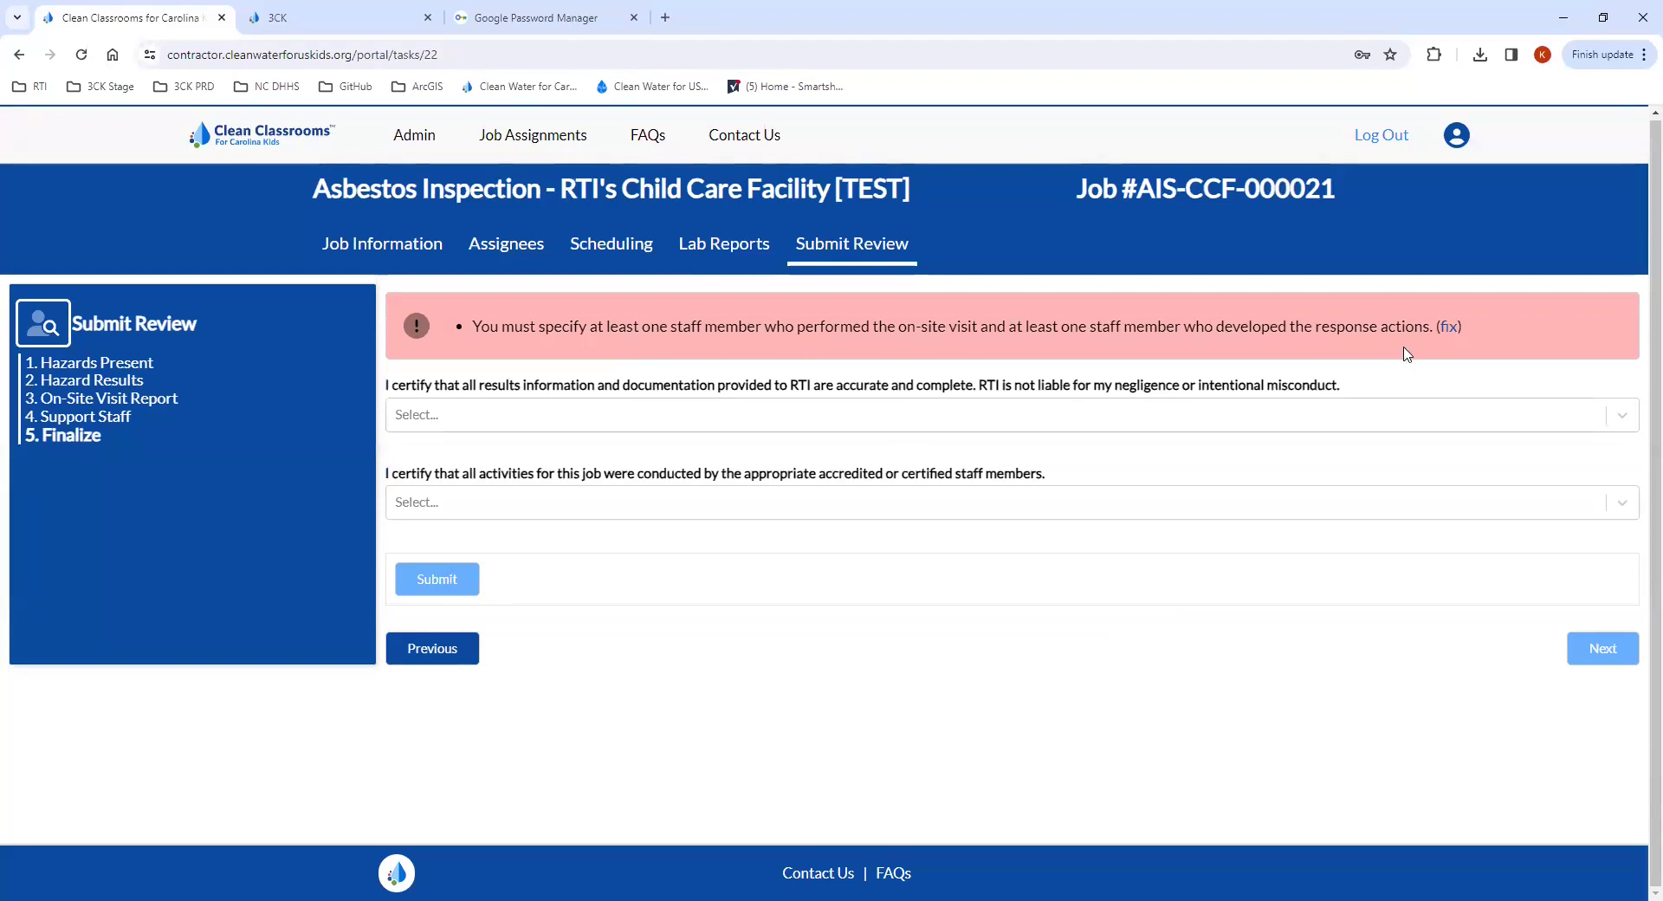
Return to Support Staff to fix the flagged omission, choose two staff members who completed the response action, and save.
click(1449, 327)
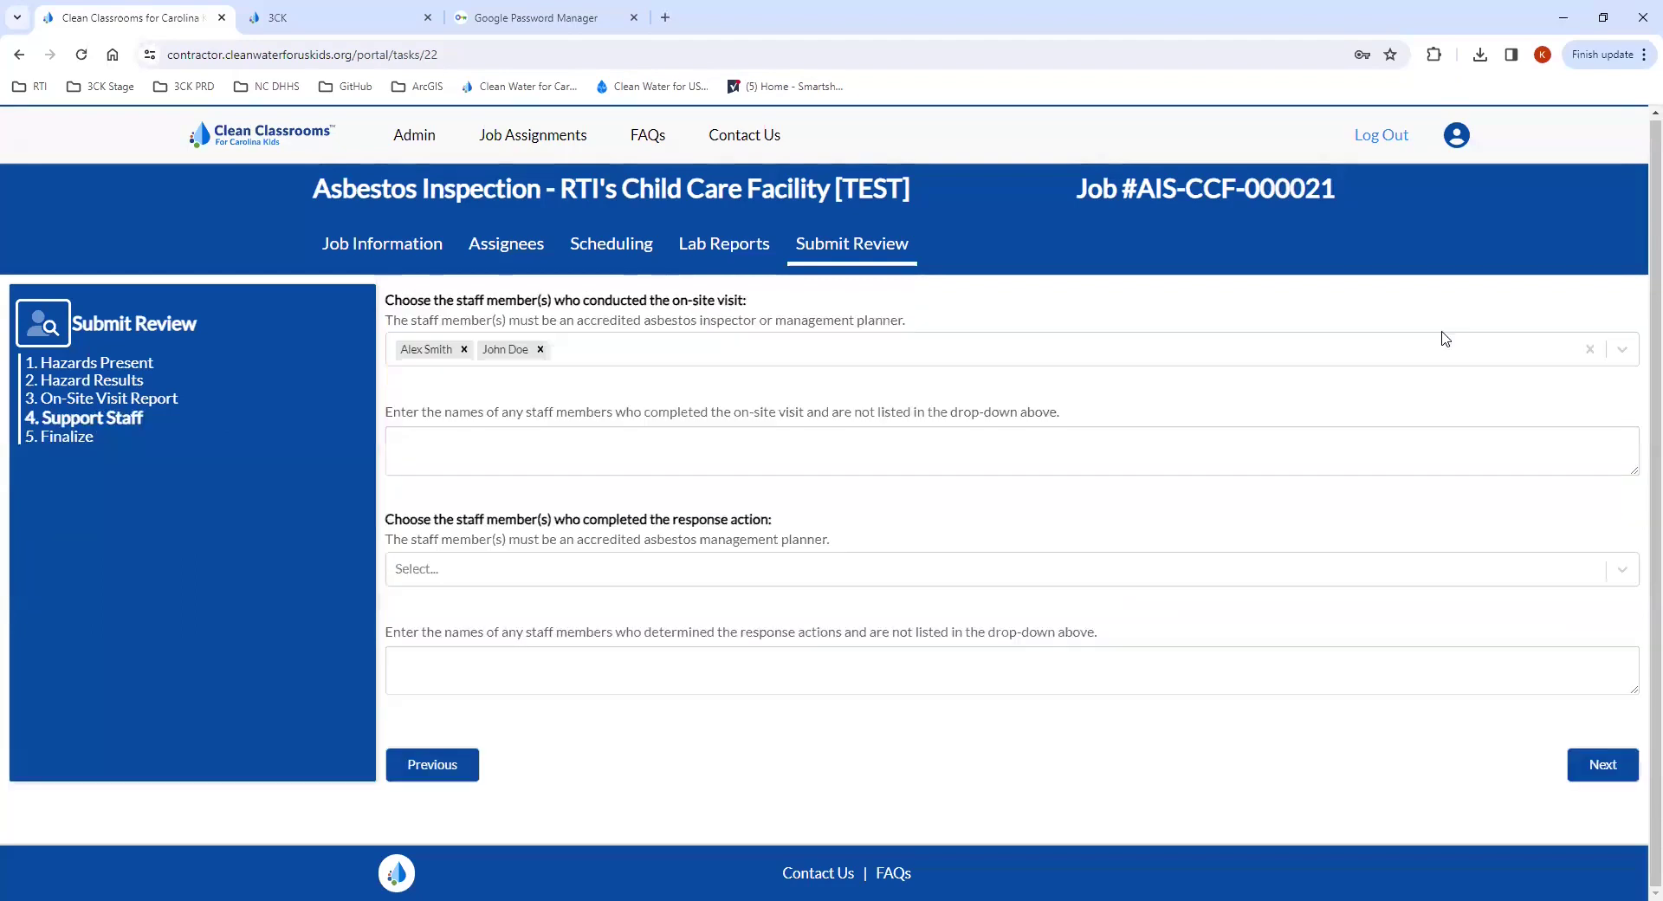
click(527, 559)
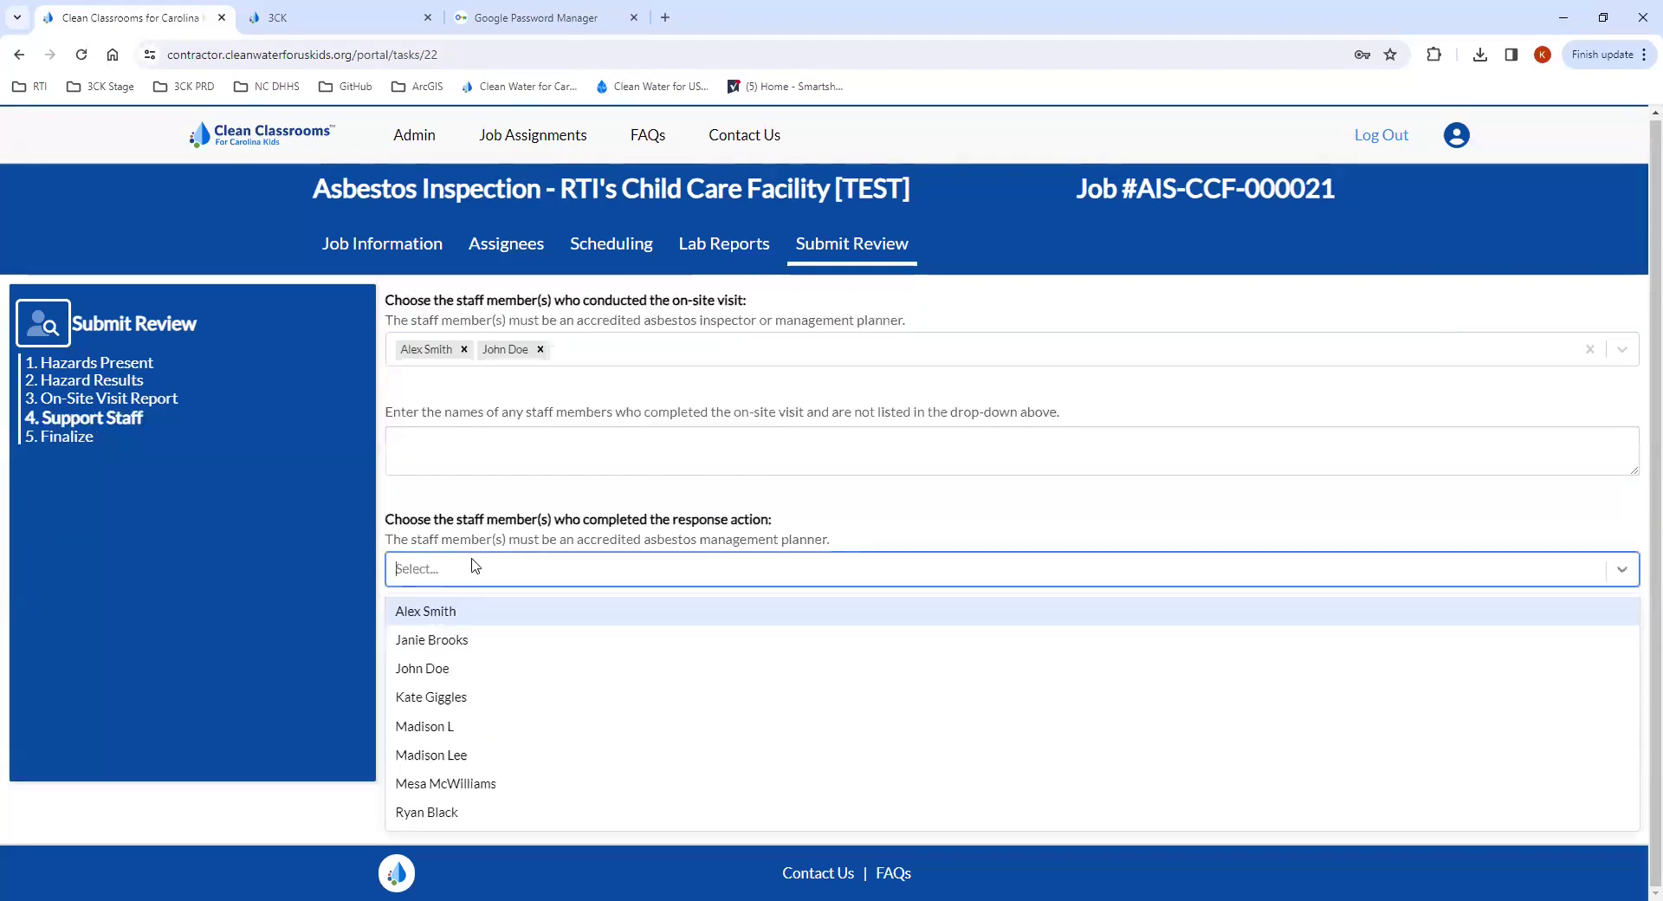
click(438, 645)
click(461, 637)
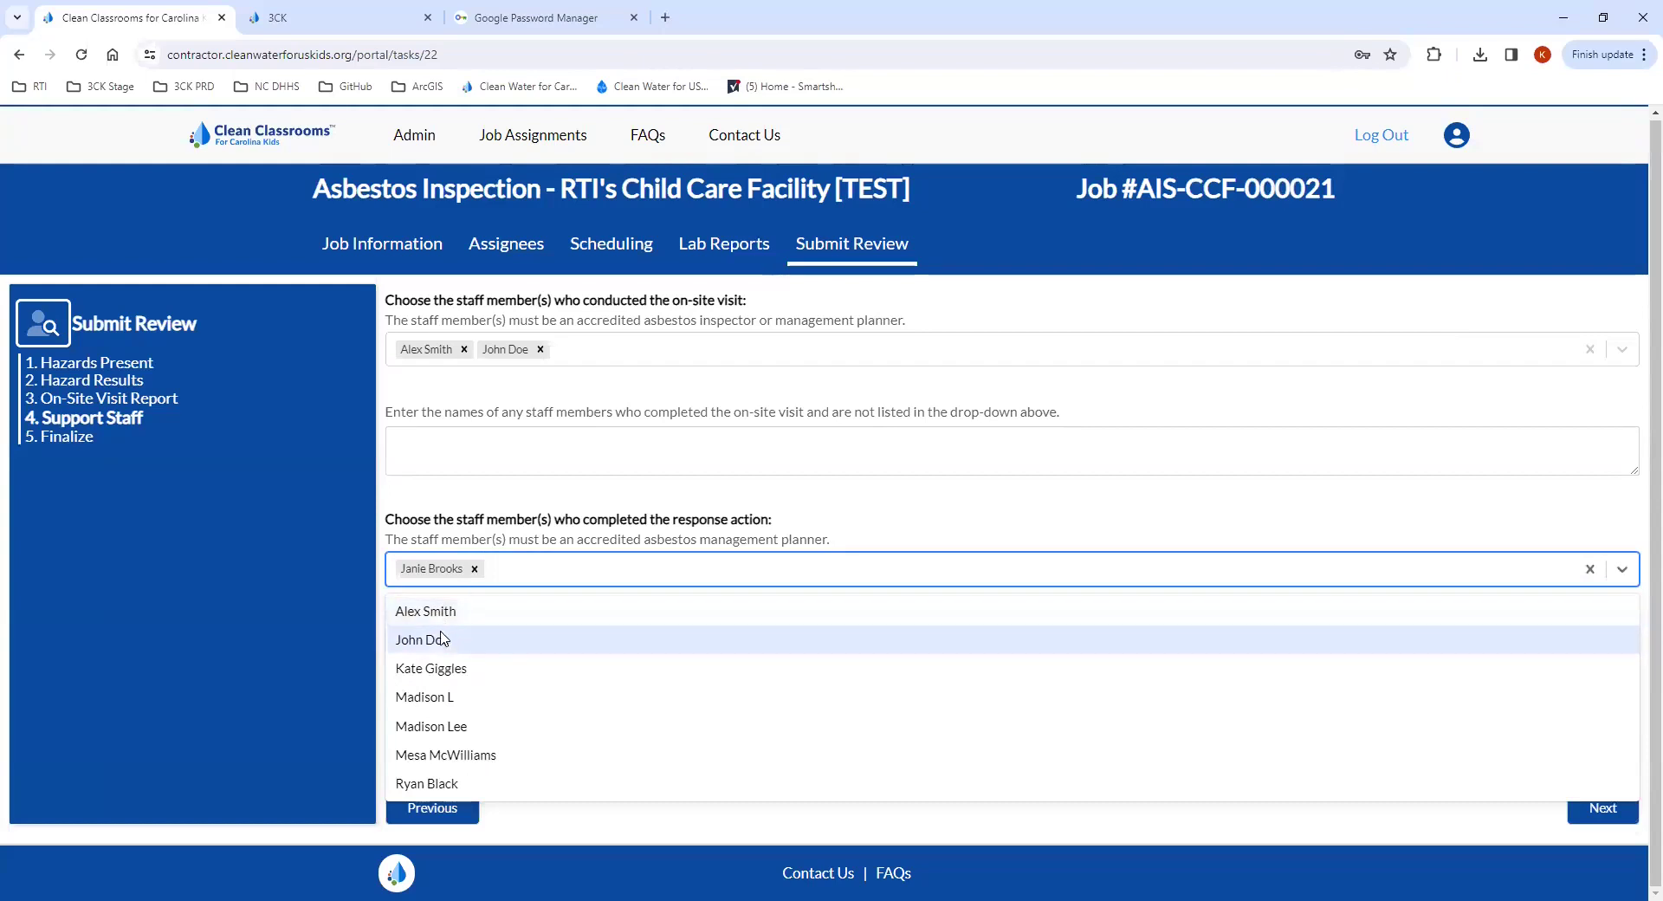
click(547, 551)
click(453, 748)
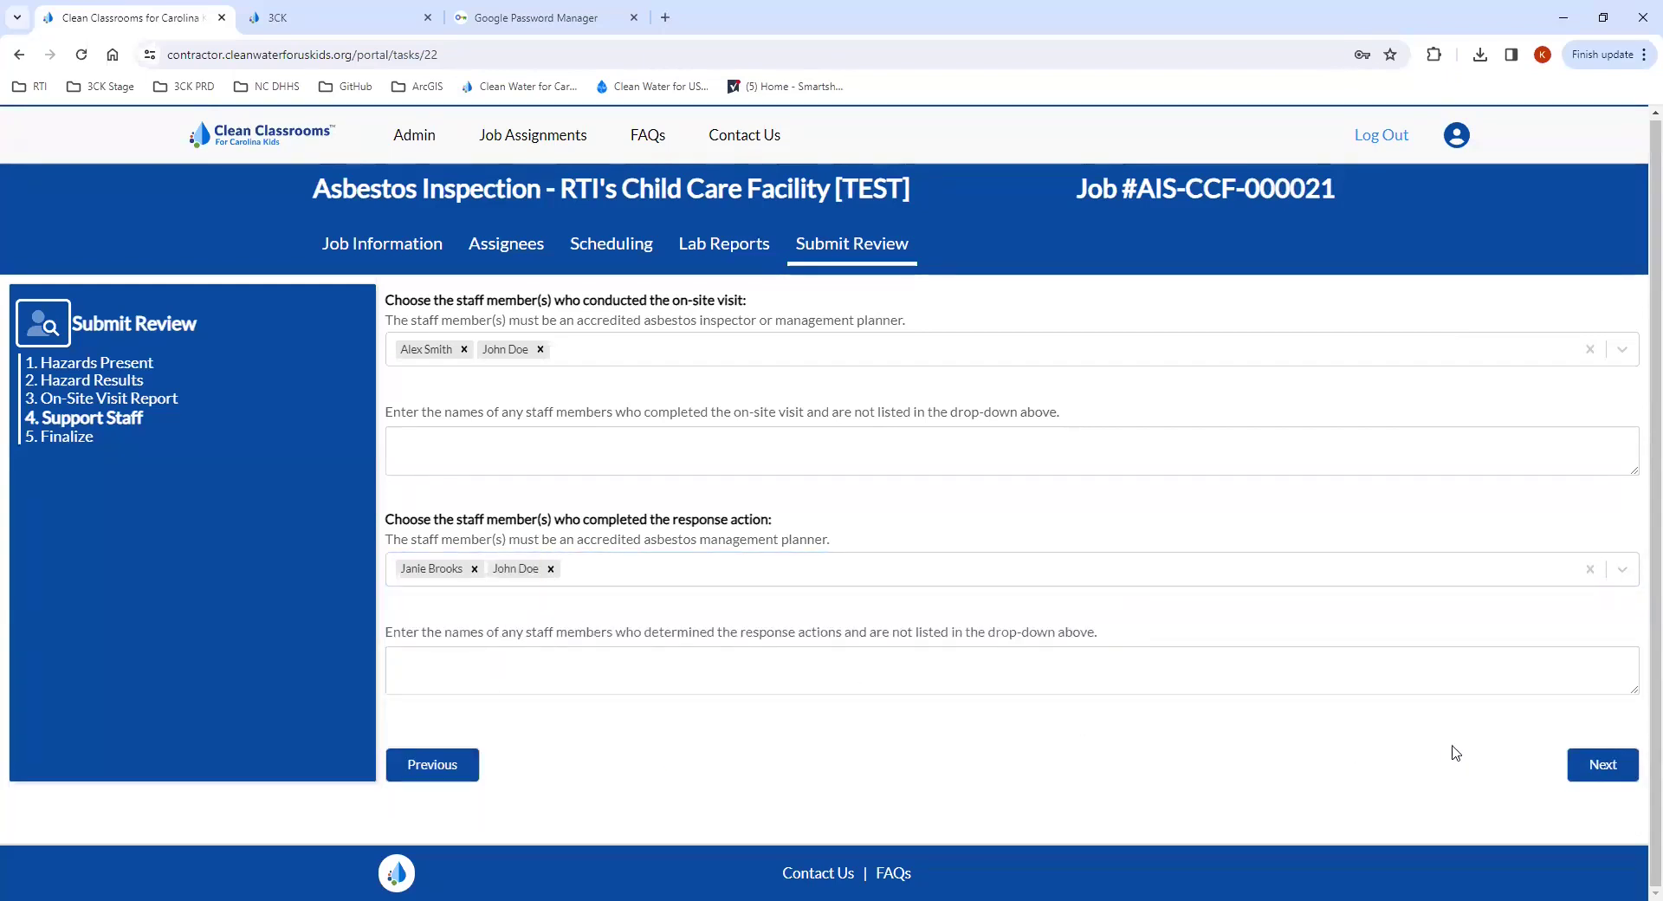
In the Finalize section, answer Yes to both certification statements and submit the review.
click(1594, 763)
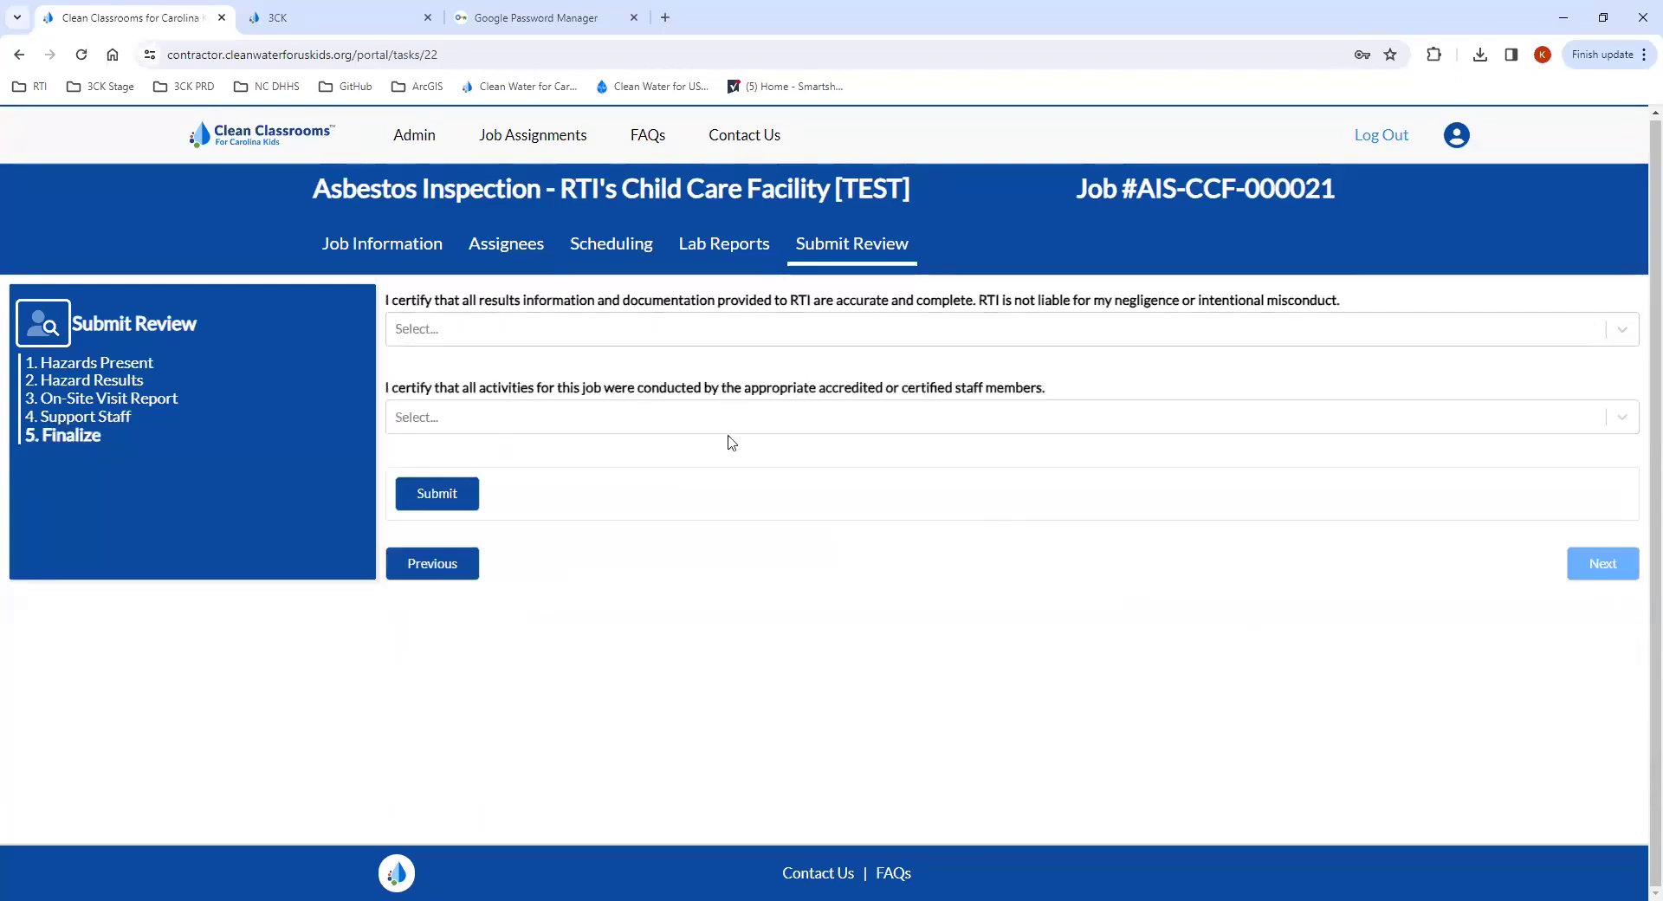
click(486, 337)
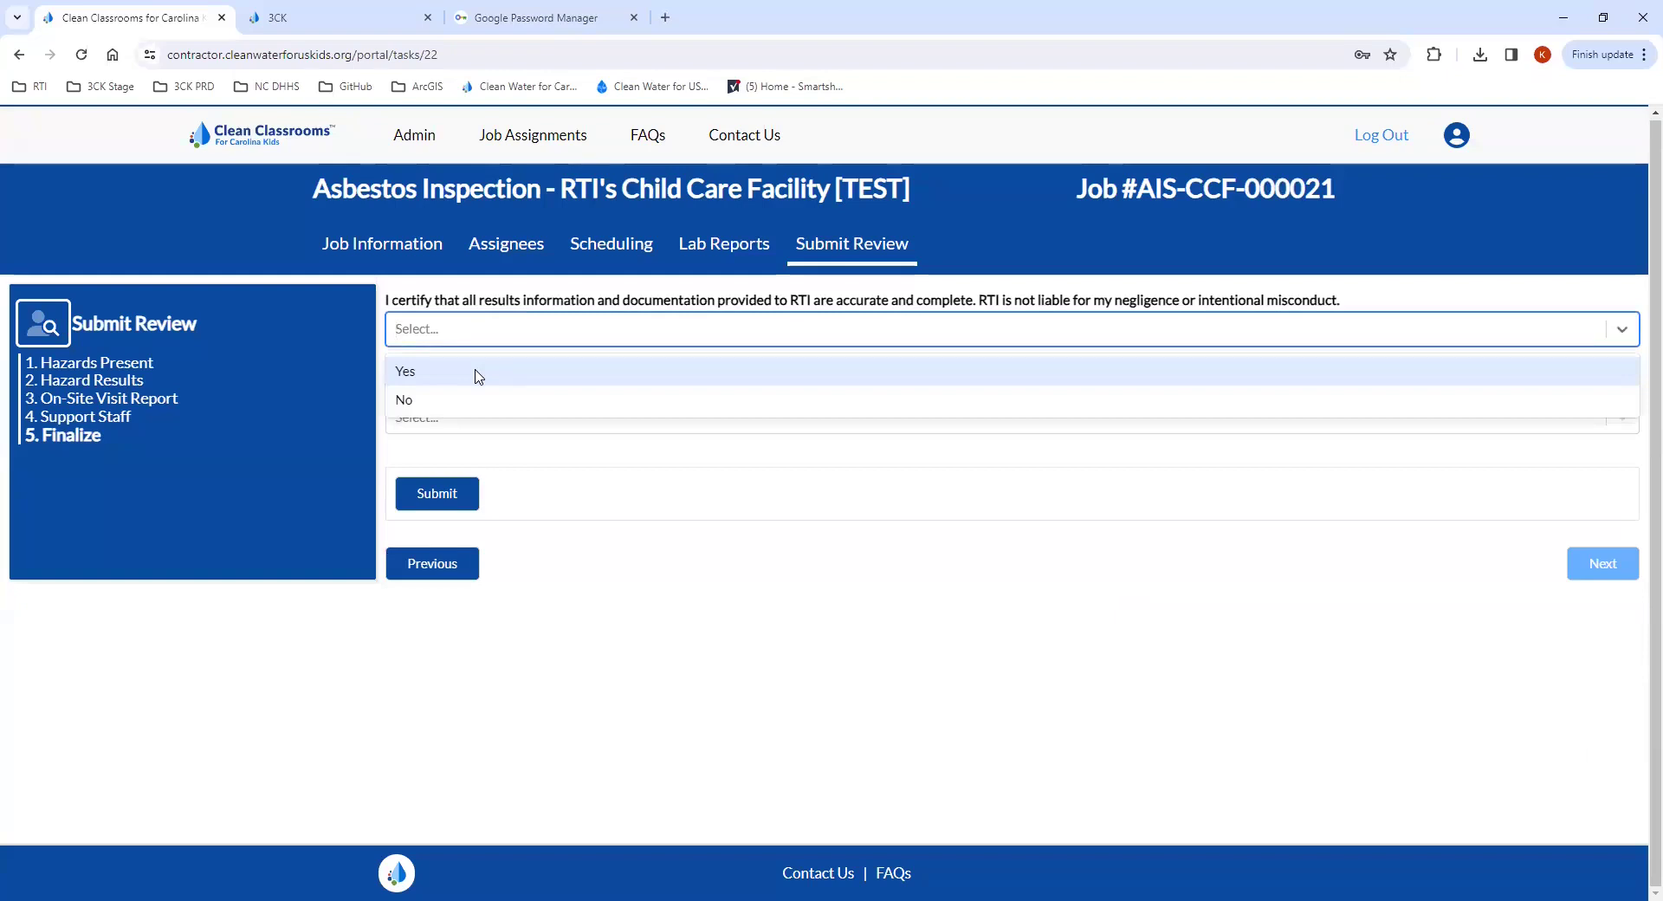
click(477, 376)
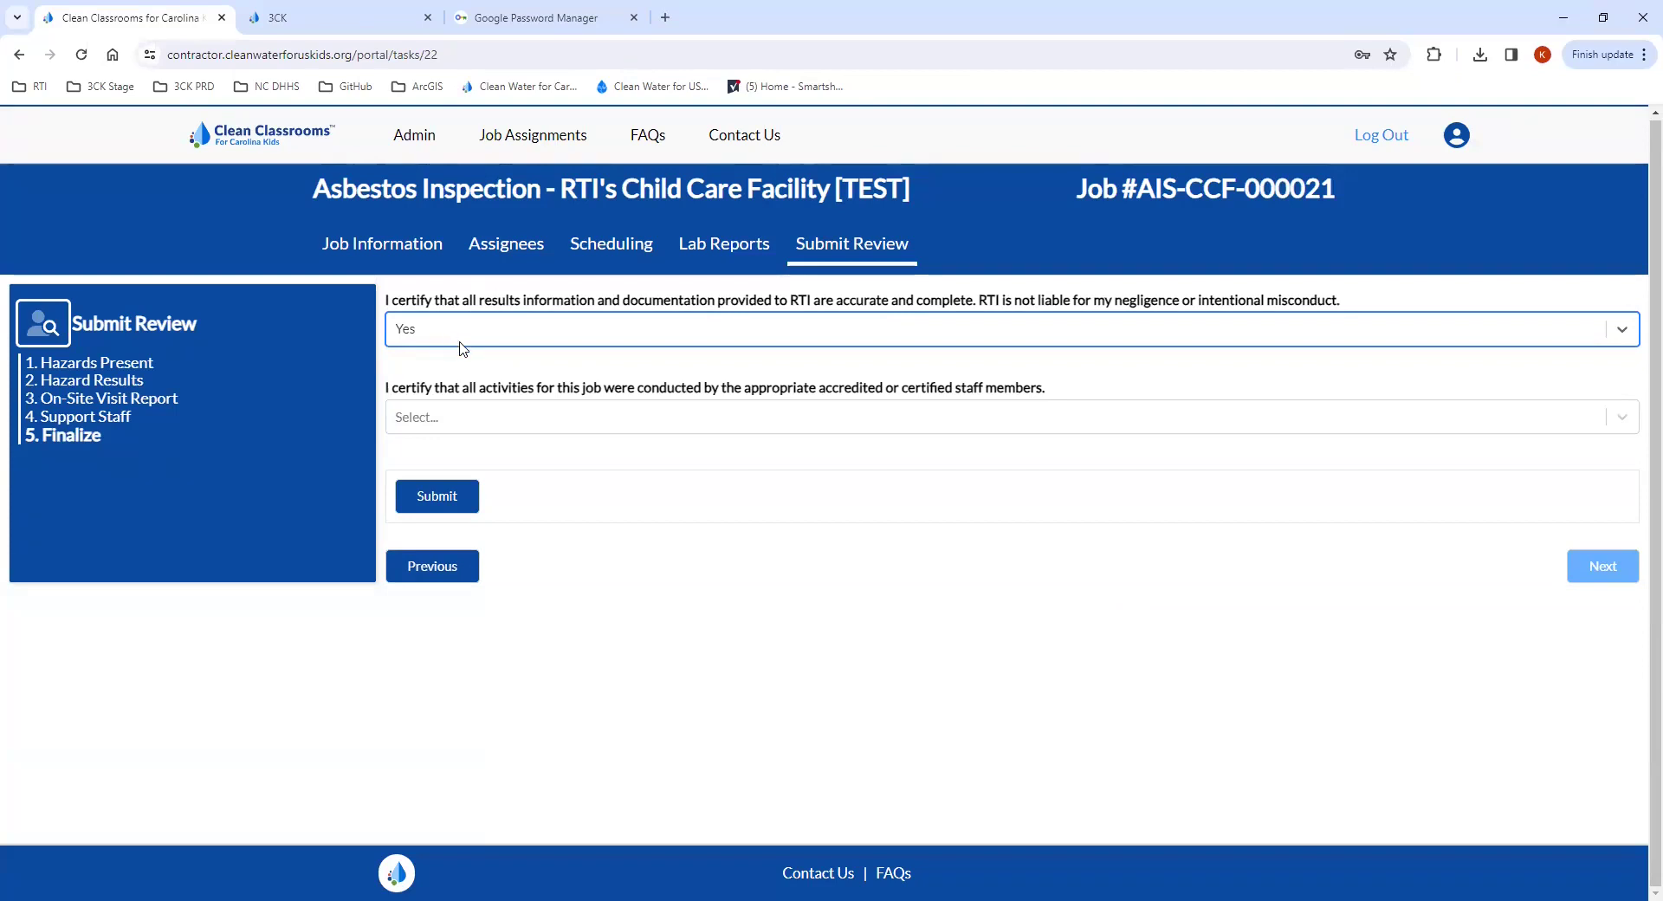
click(517, 424)
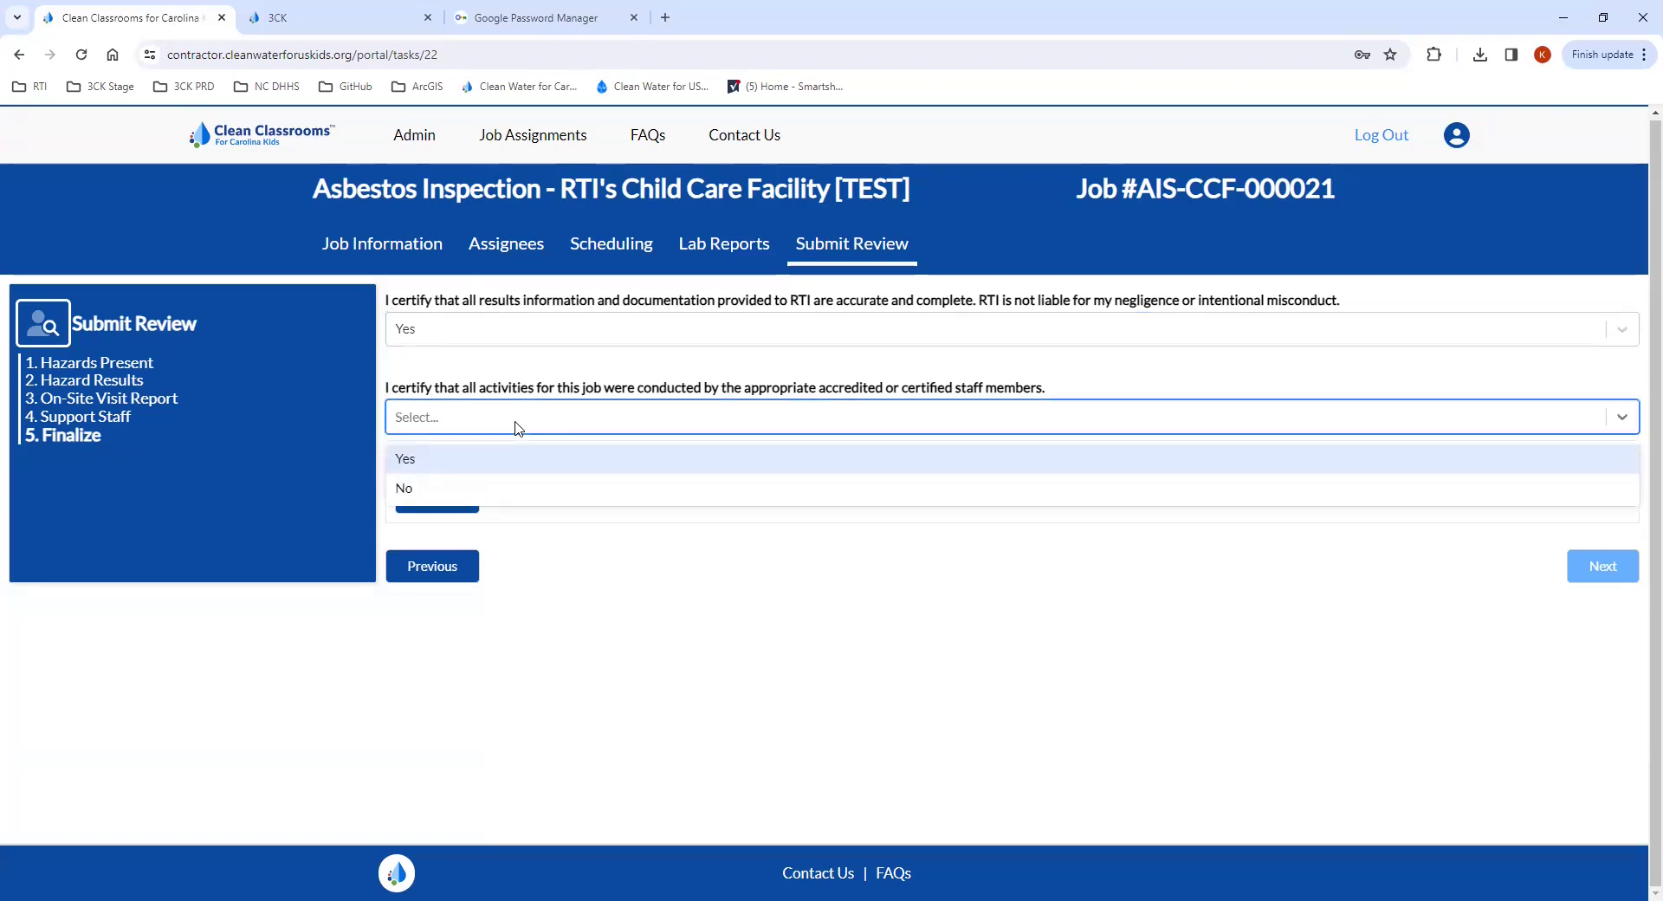
click(491, 460)
click(465, 493)
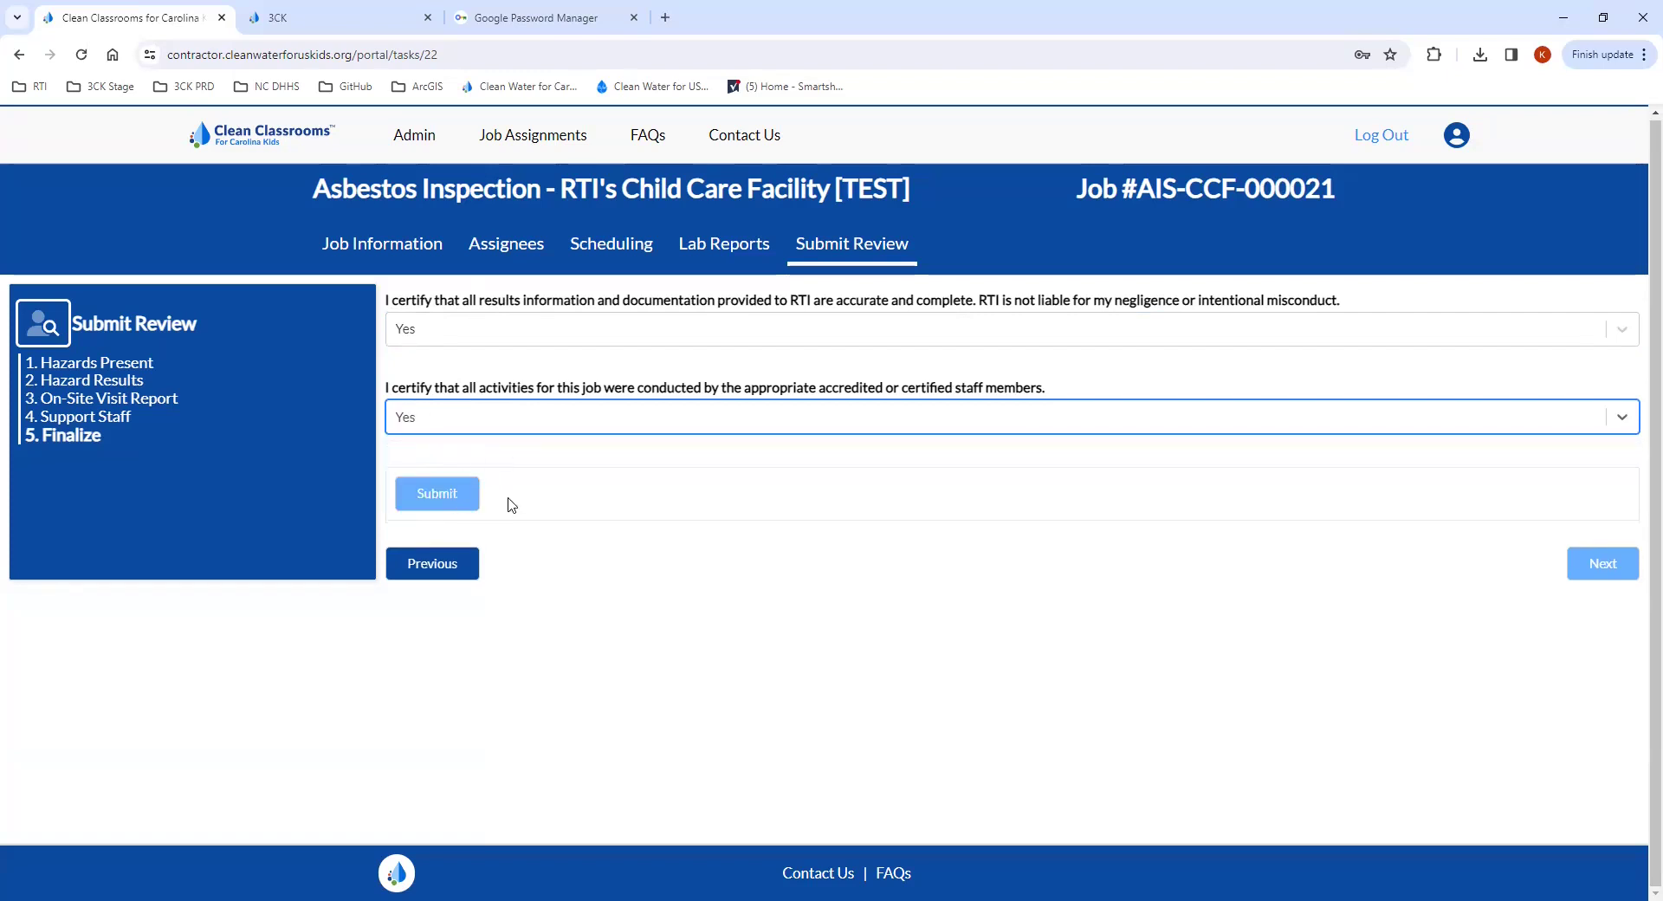
click(454, 493)
click(450, 498)
click(752, 195)
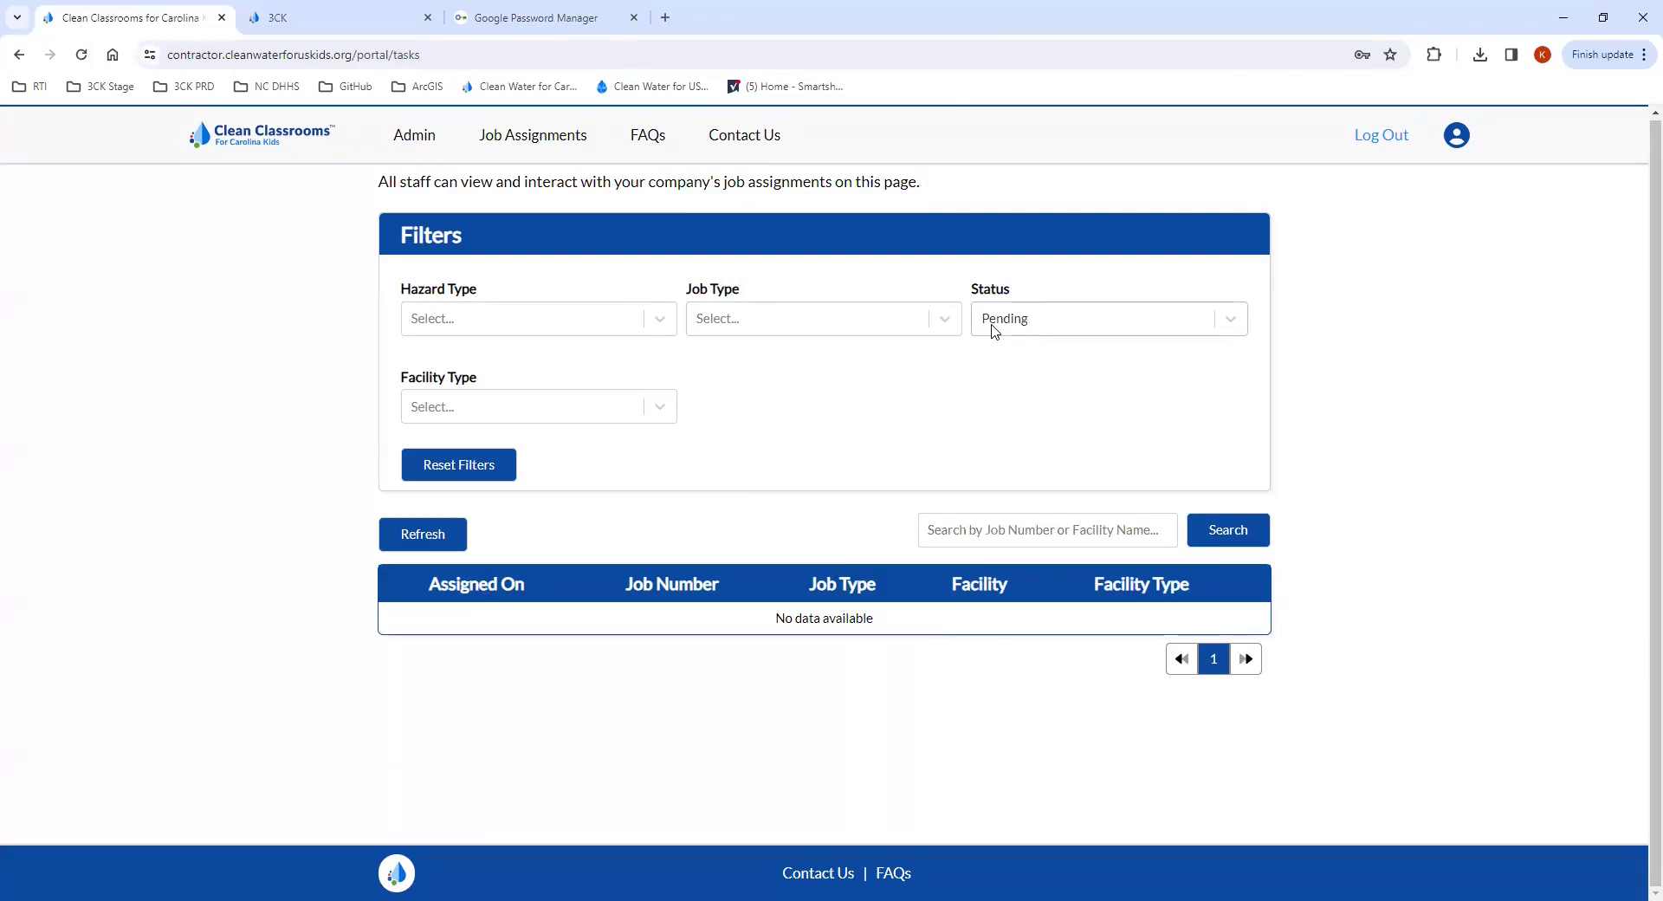
Filter the job assignments by the status Under Review.
click(1075, 334)
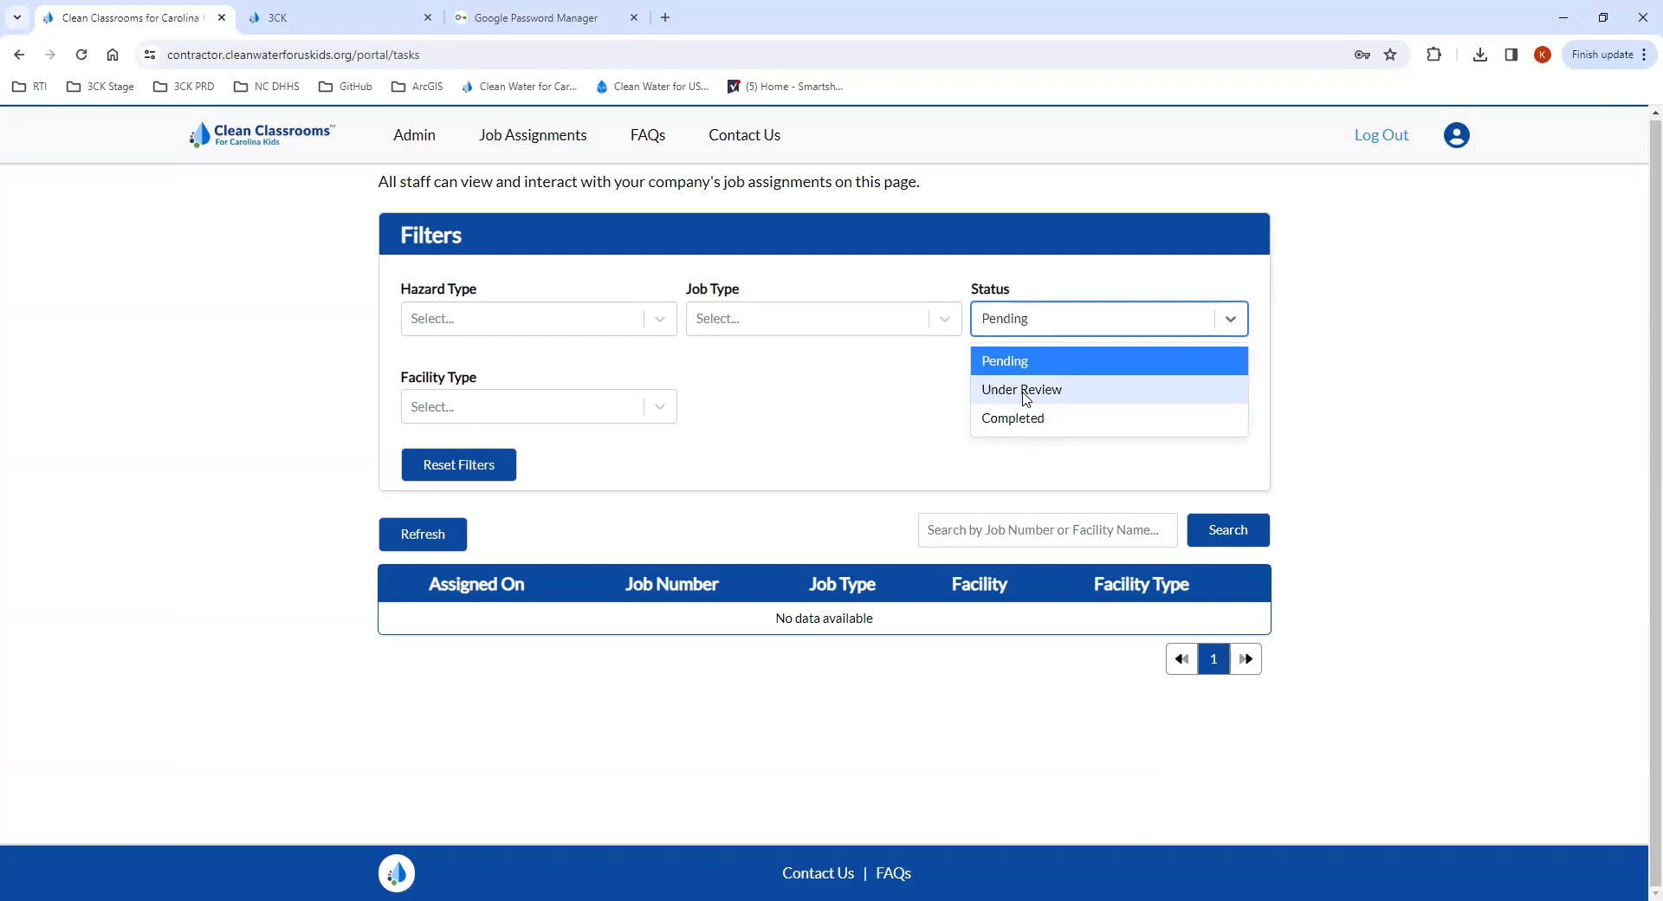
click(1026, 391)
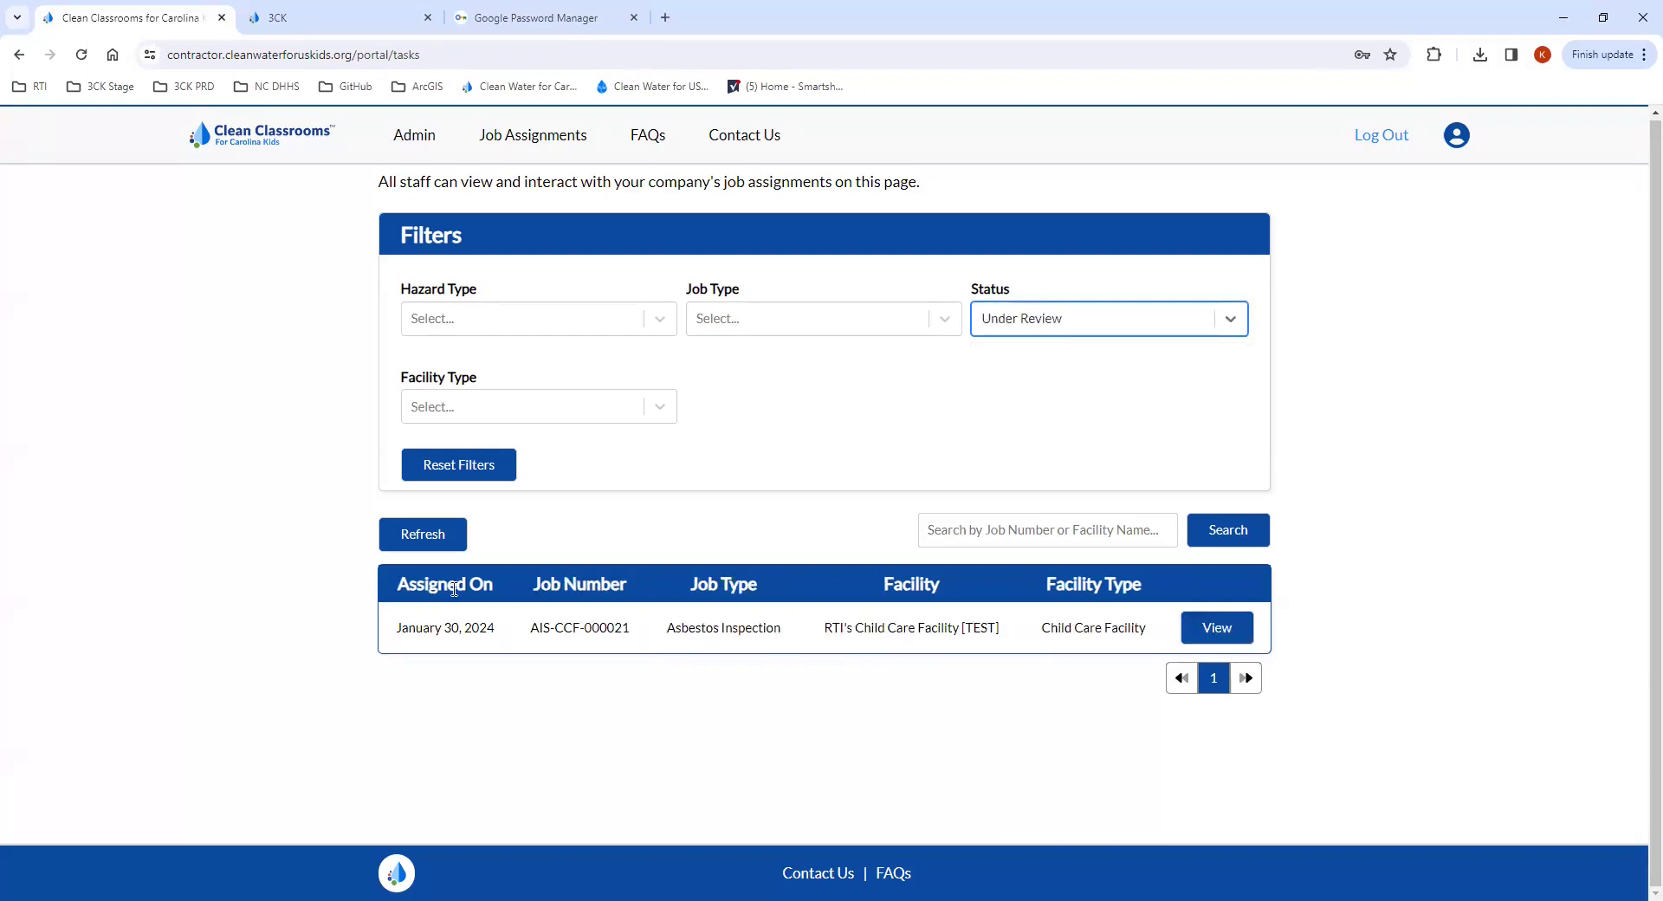
Open the asbestos inspection job under review and examine its assignees, on-site visit schedule and lab reports.
click(1194, 634)
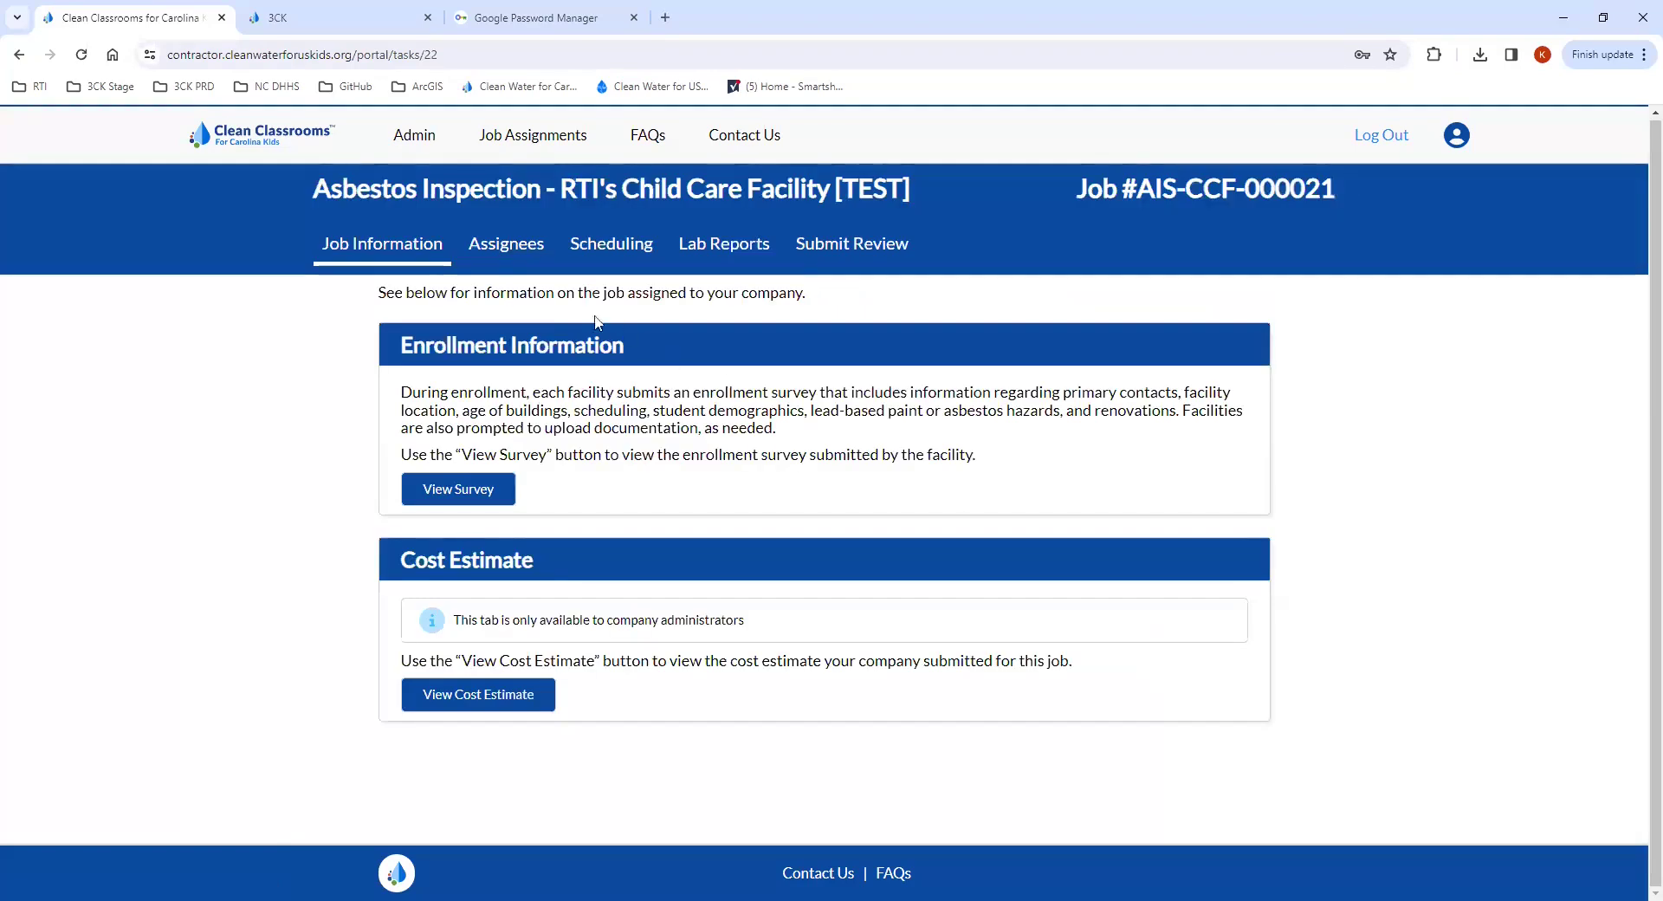
click(502, 271)
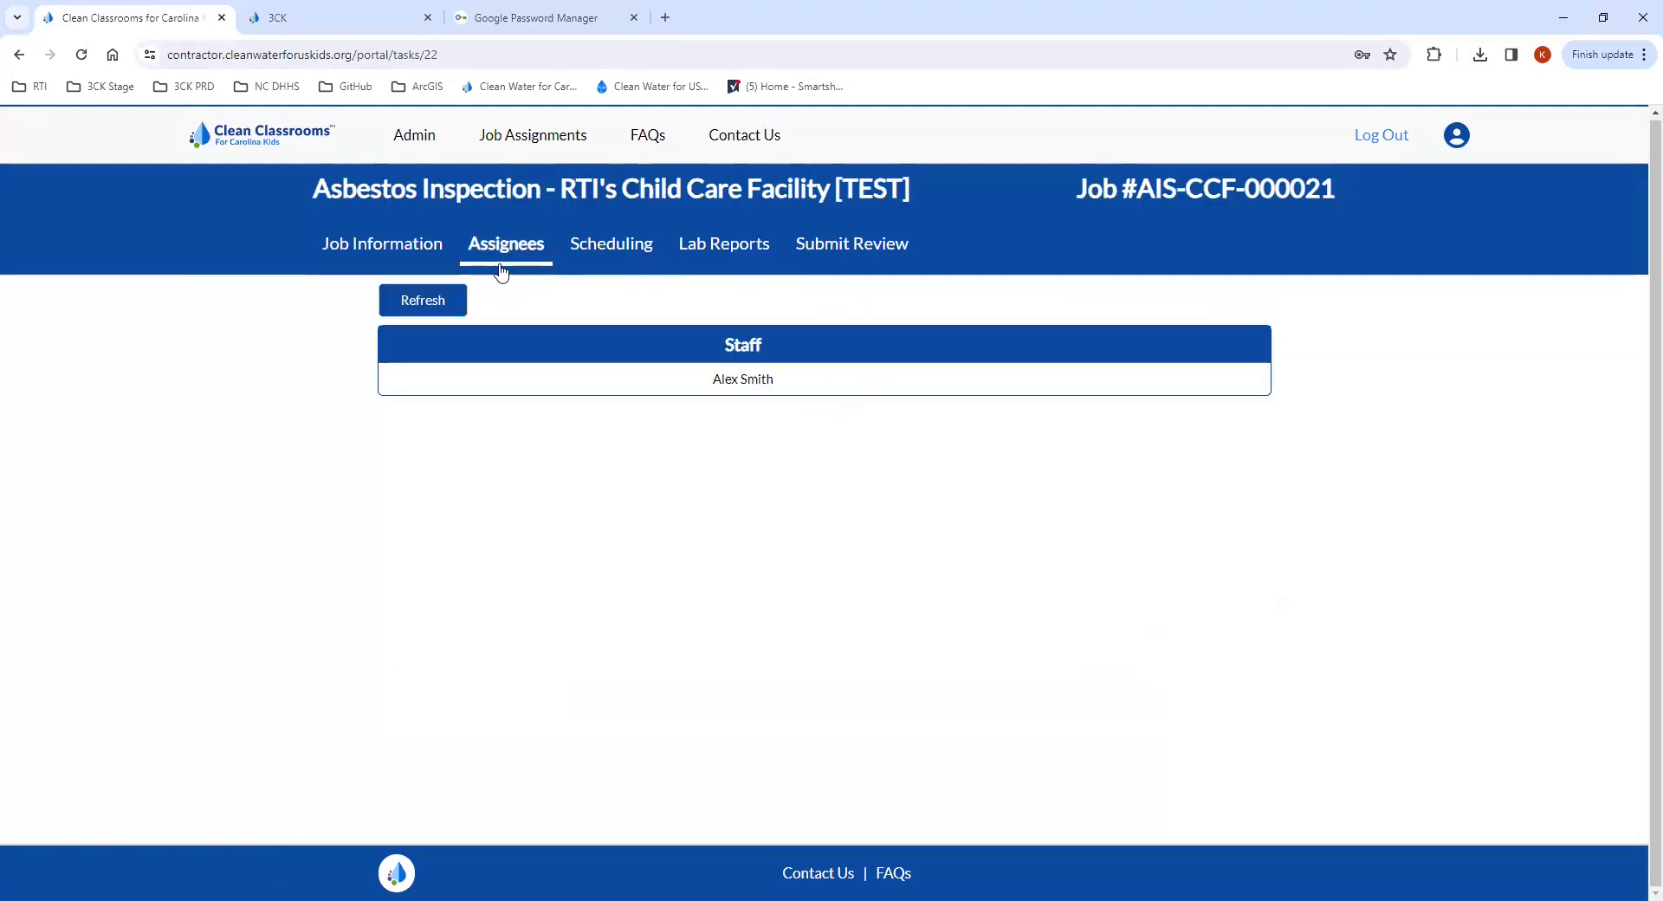
click(612, 257)
scroll(820, 475, down, 1)
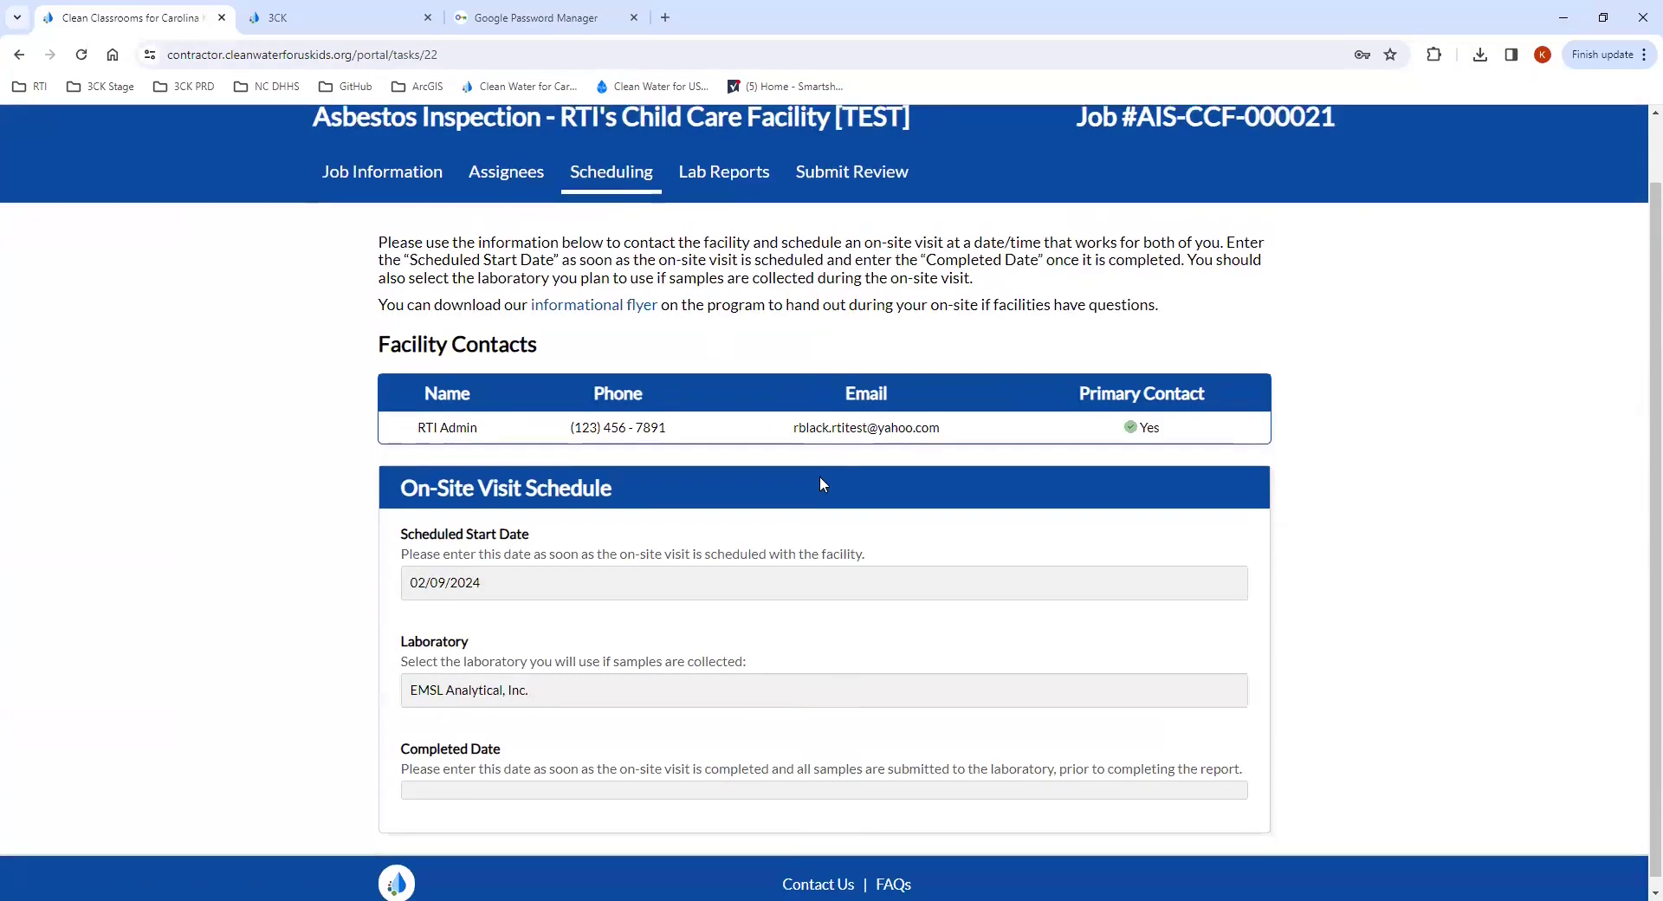
scroll(563, 538, up, 1)
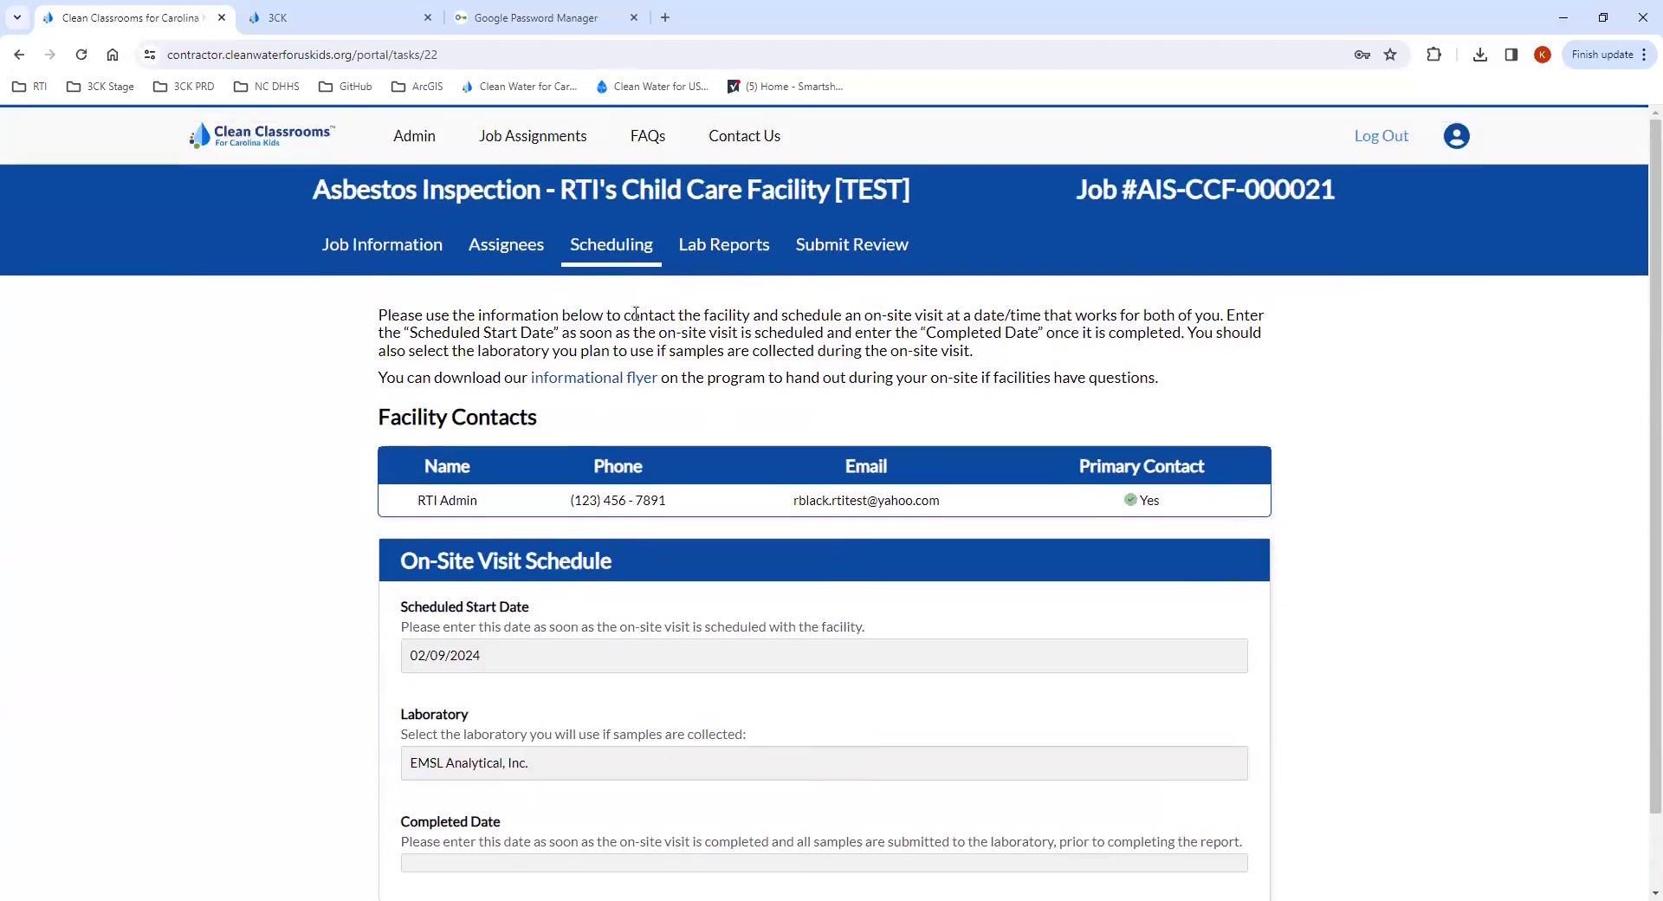
click(716, 258)
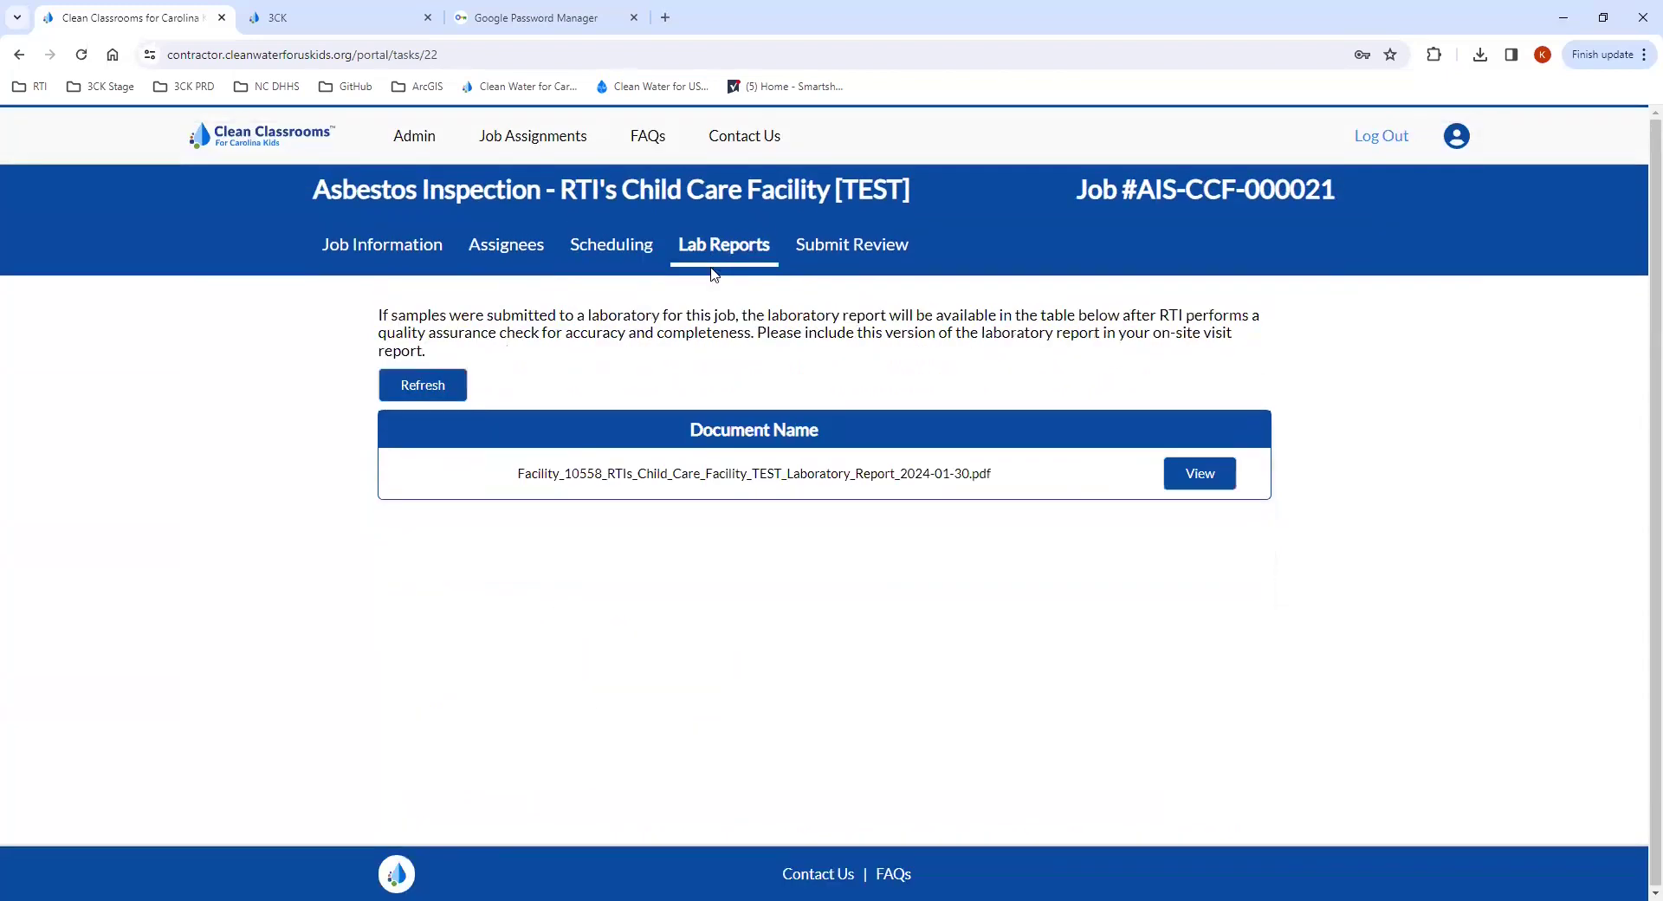
Examine the submitted review's hazard answer and support staff, and revisit the job's lab reports, scheduling and general information.
click(816, 255)
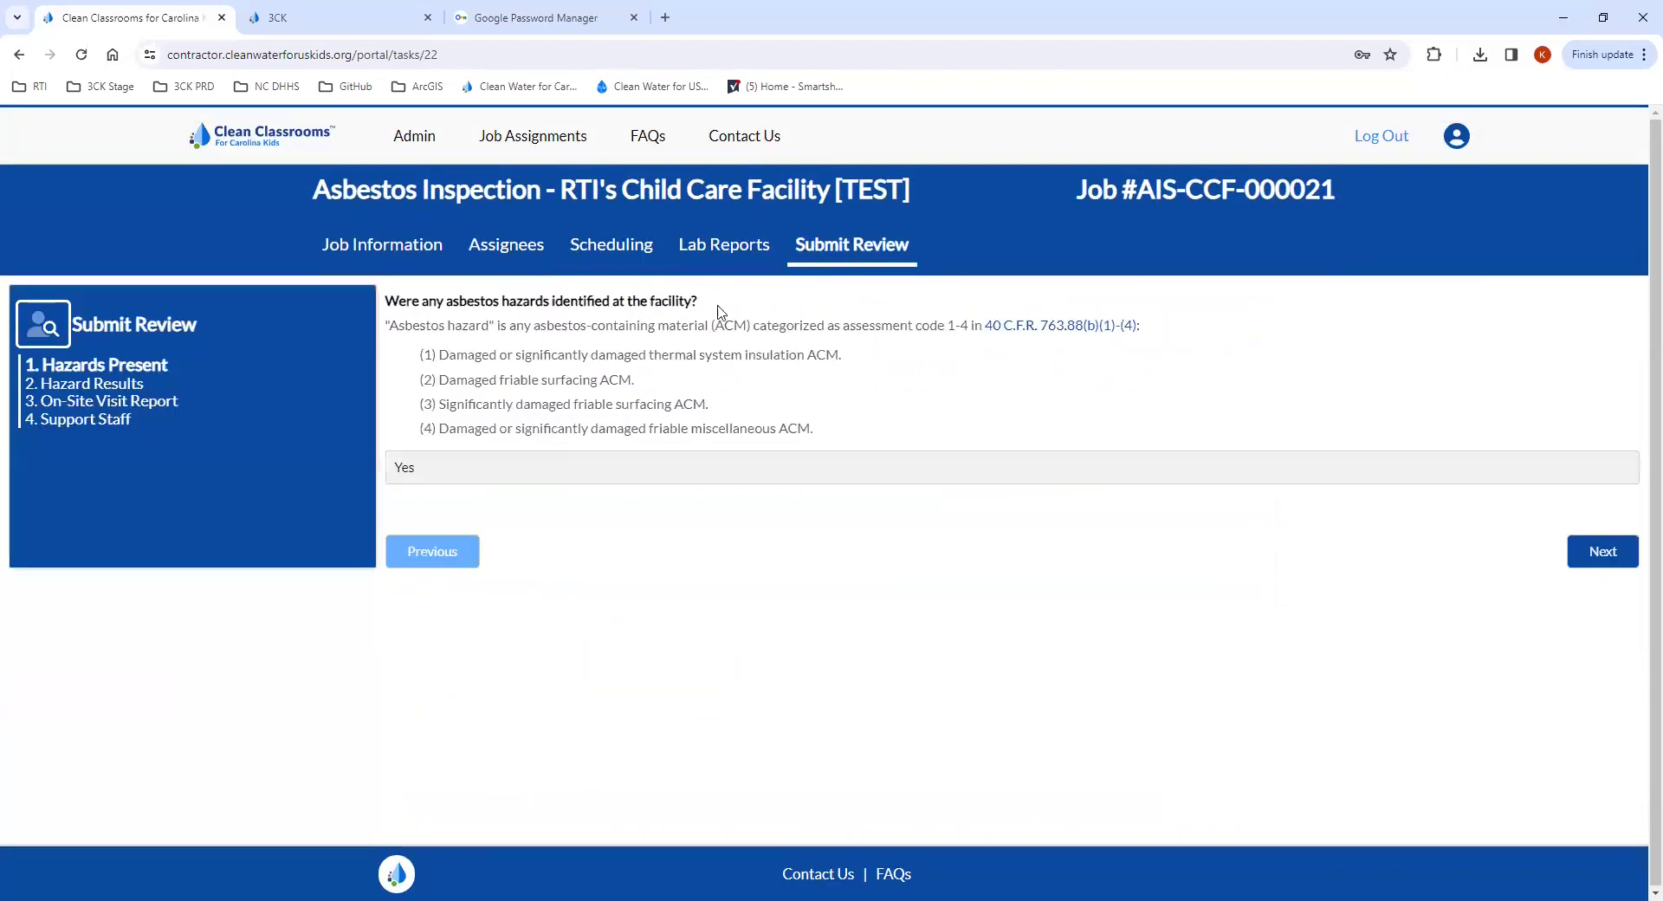
click(71, 409)
click(72, 420)
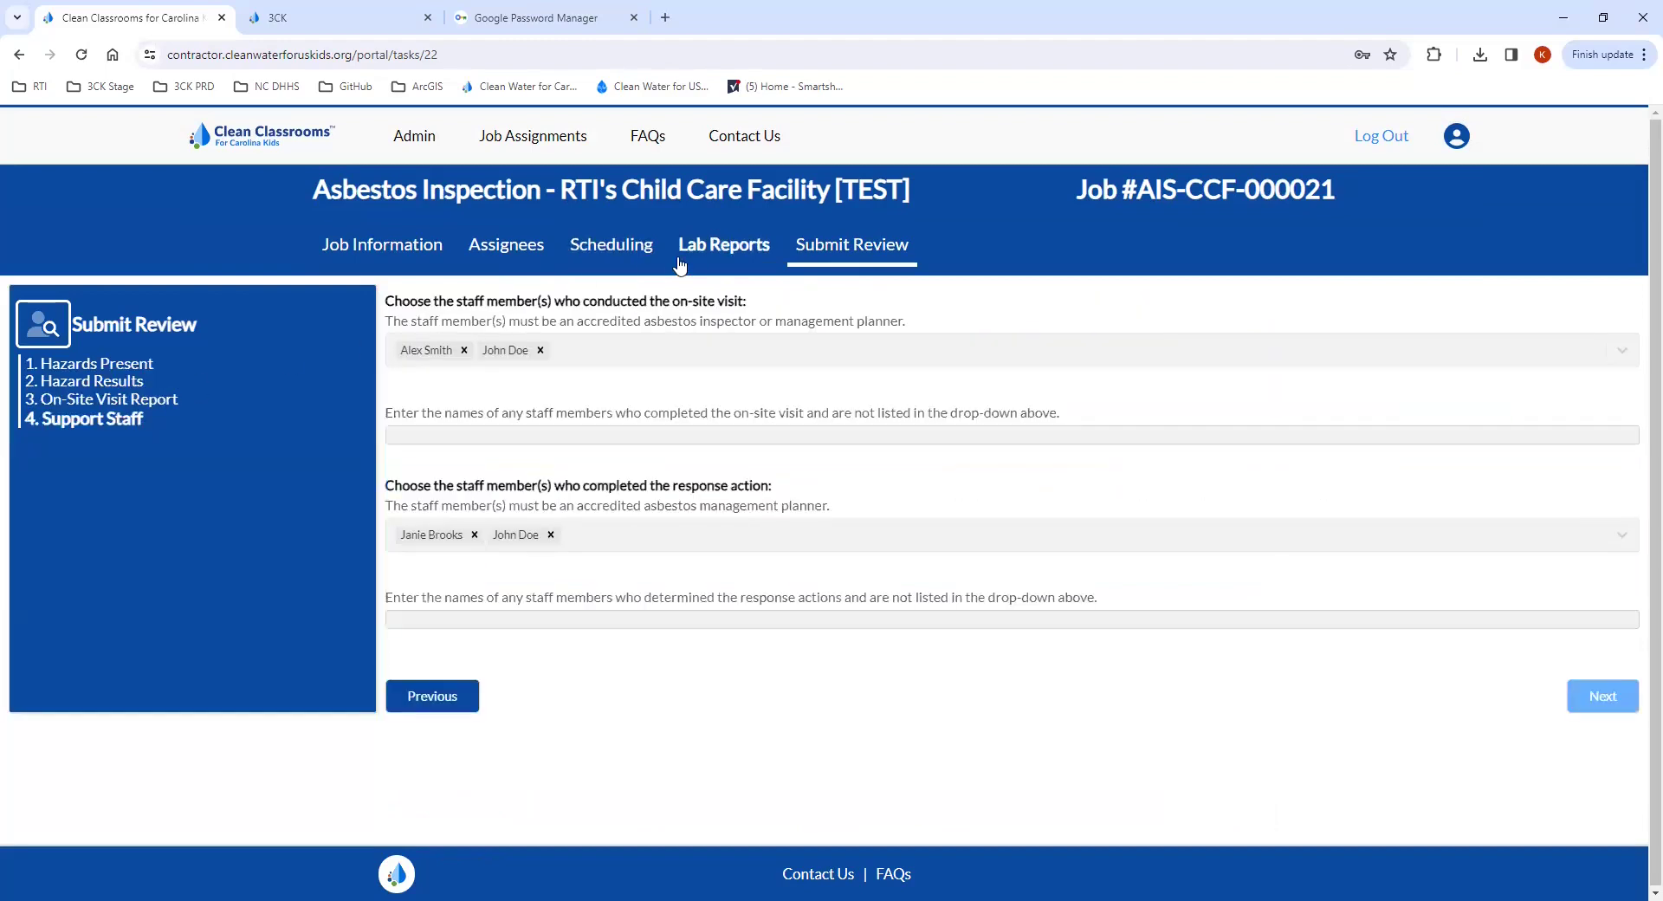
click(721, 247)
click(610, 251)
click(399, 250)
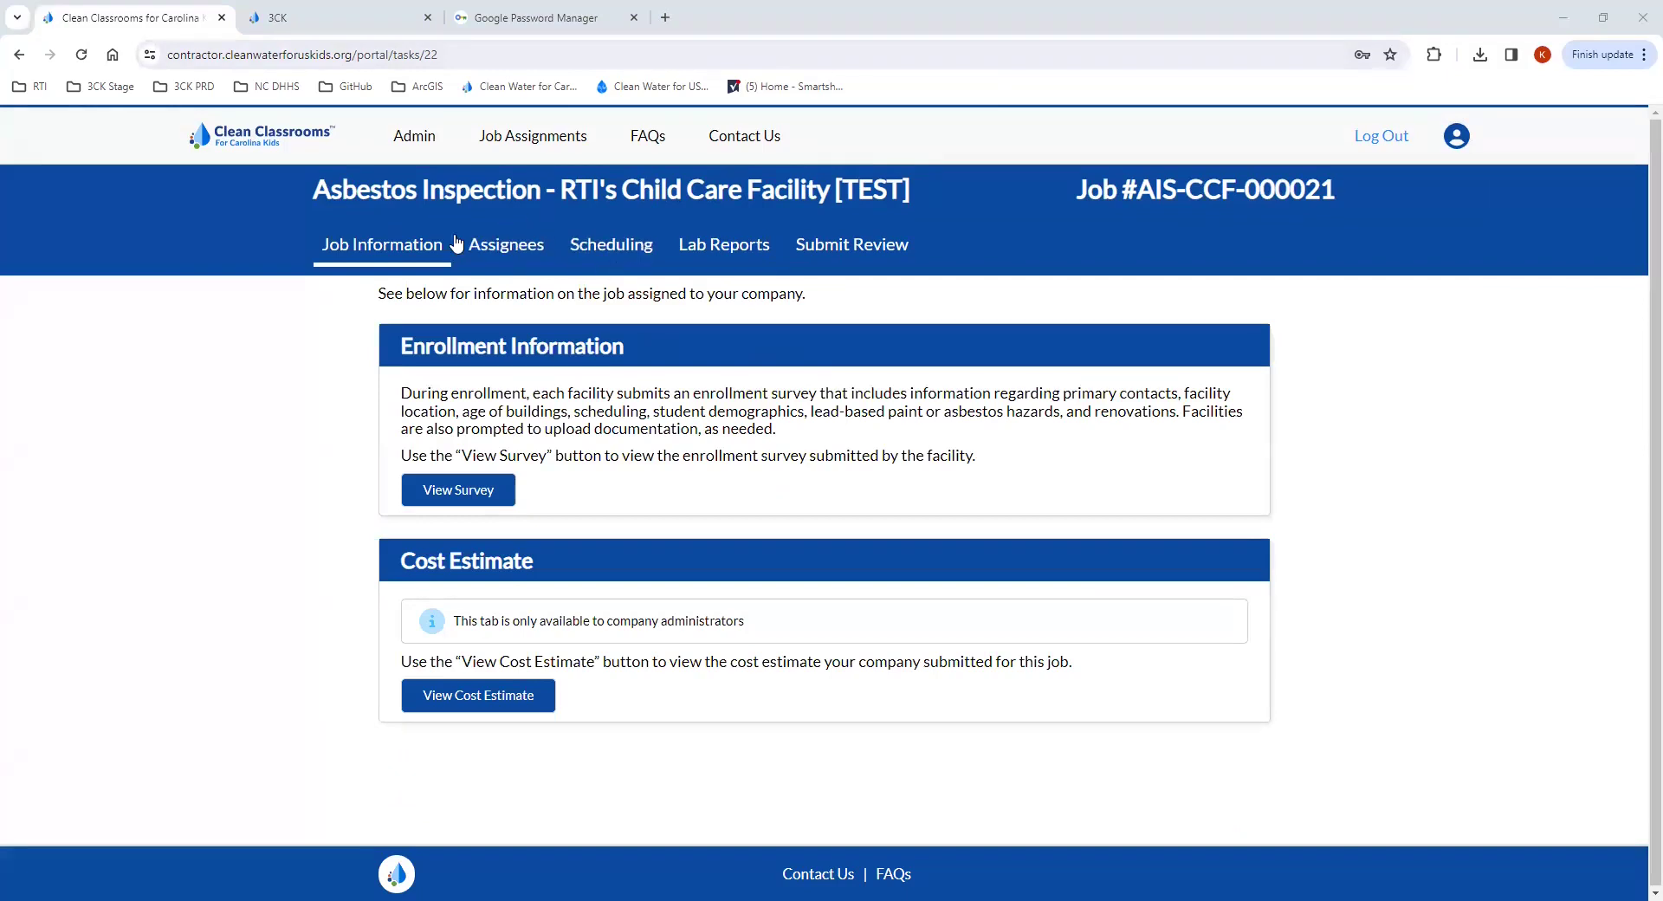
Return to the job assignments, refresh the pending list and open the asbestos inspection for RTI's Child Care Facility [TEST].
click(16, 57)
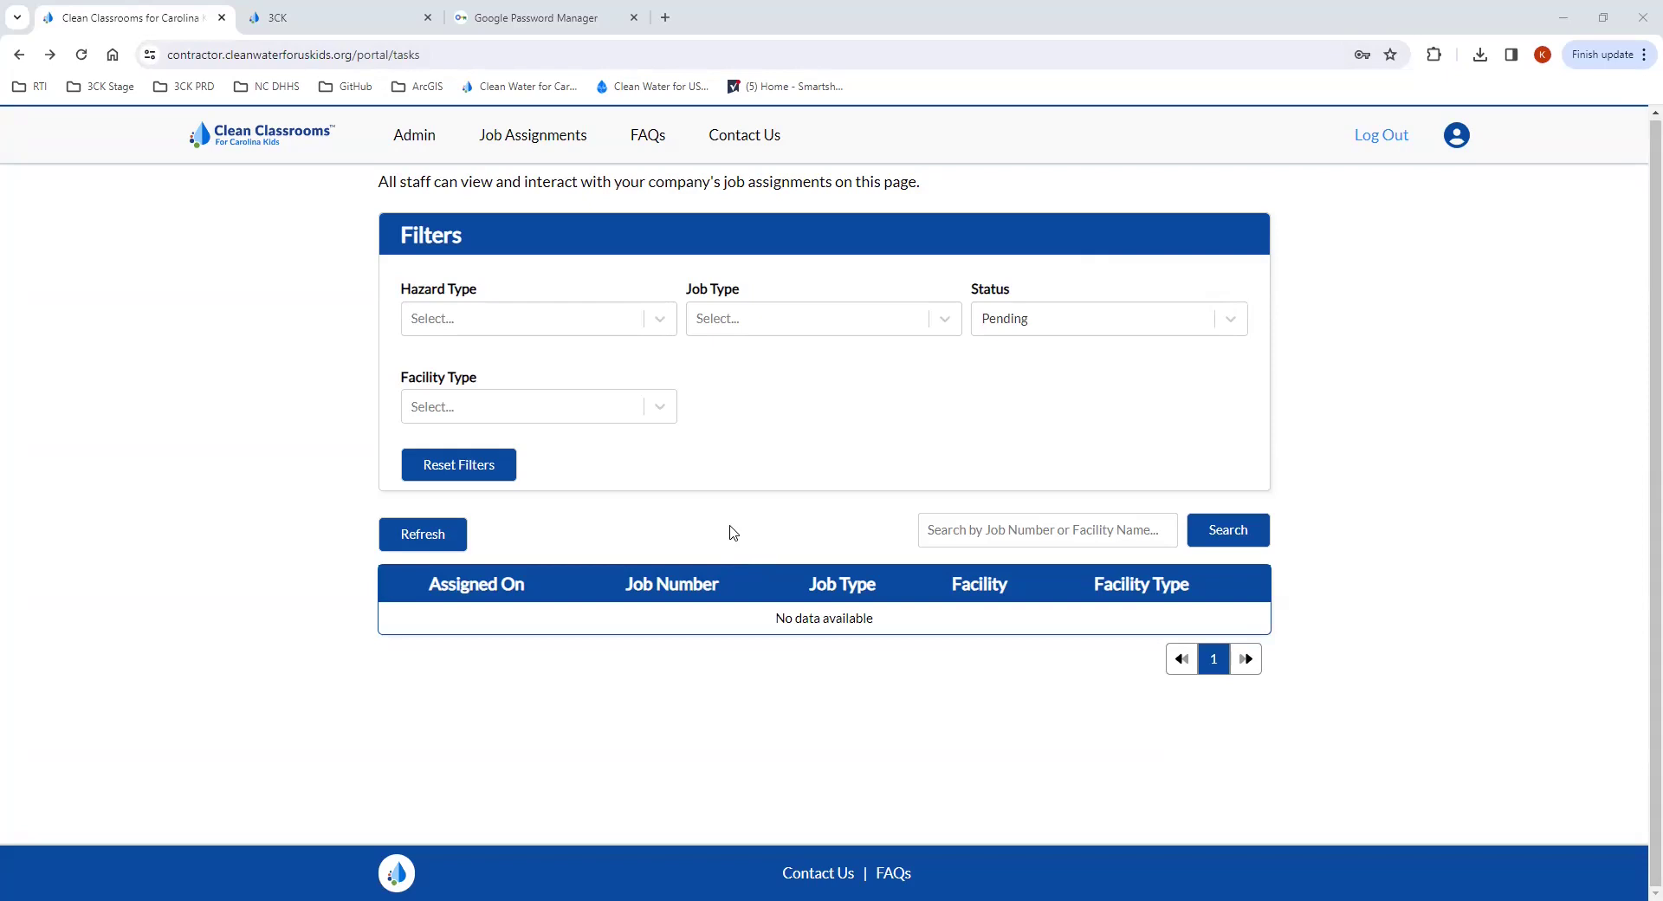
click(442, 552)
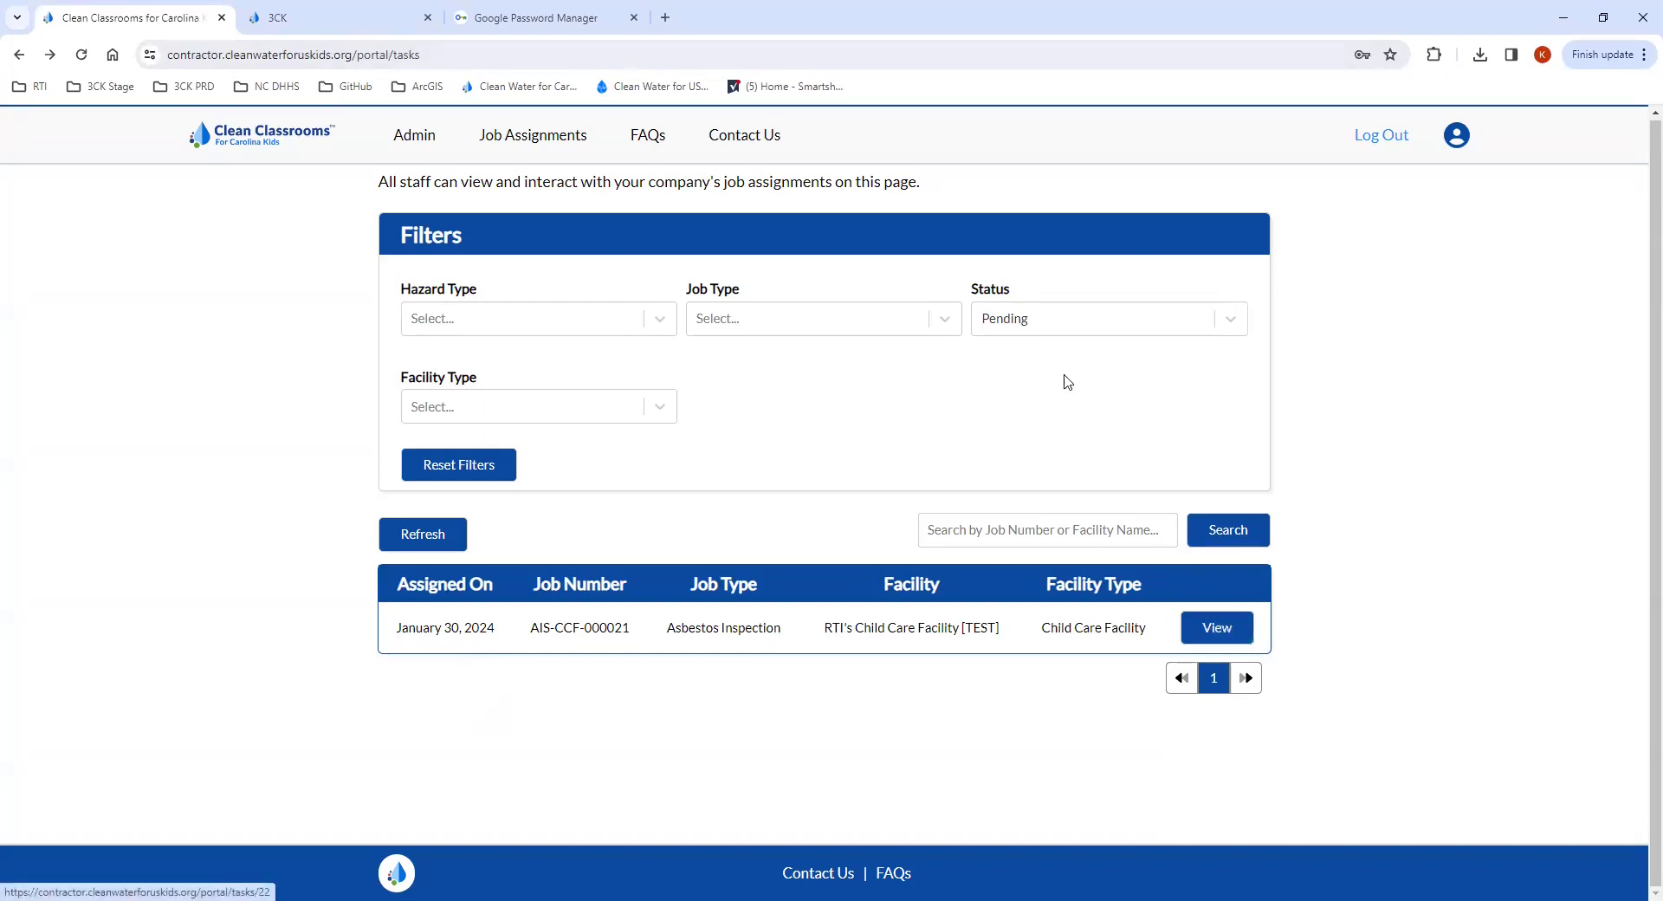
click(1220, 631)
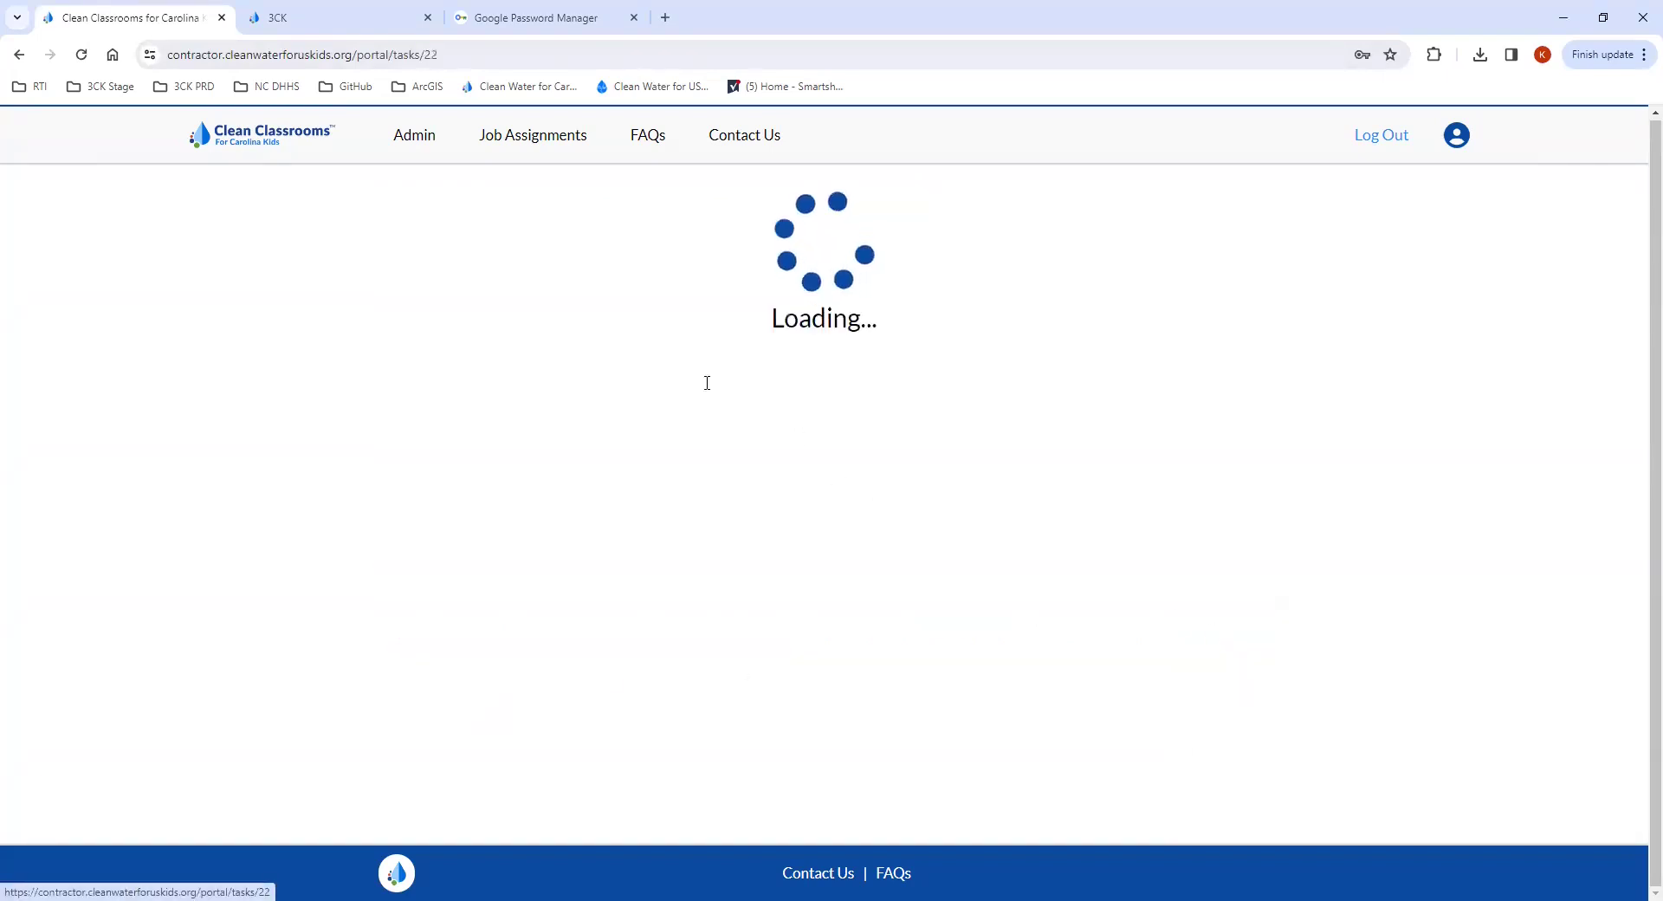
Examine the reopened job's scheduling, lab reports and uploaded on-site visit report.
click(502, 257)
click(636, 255)
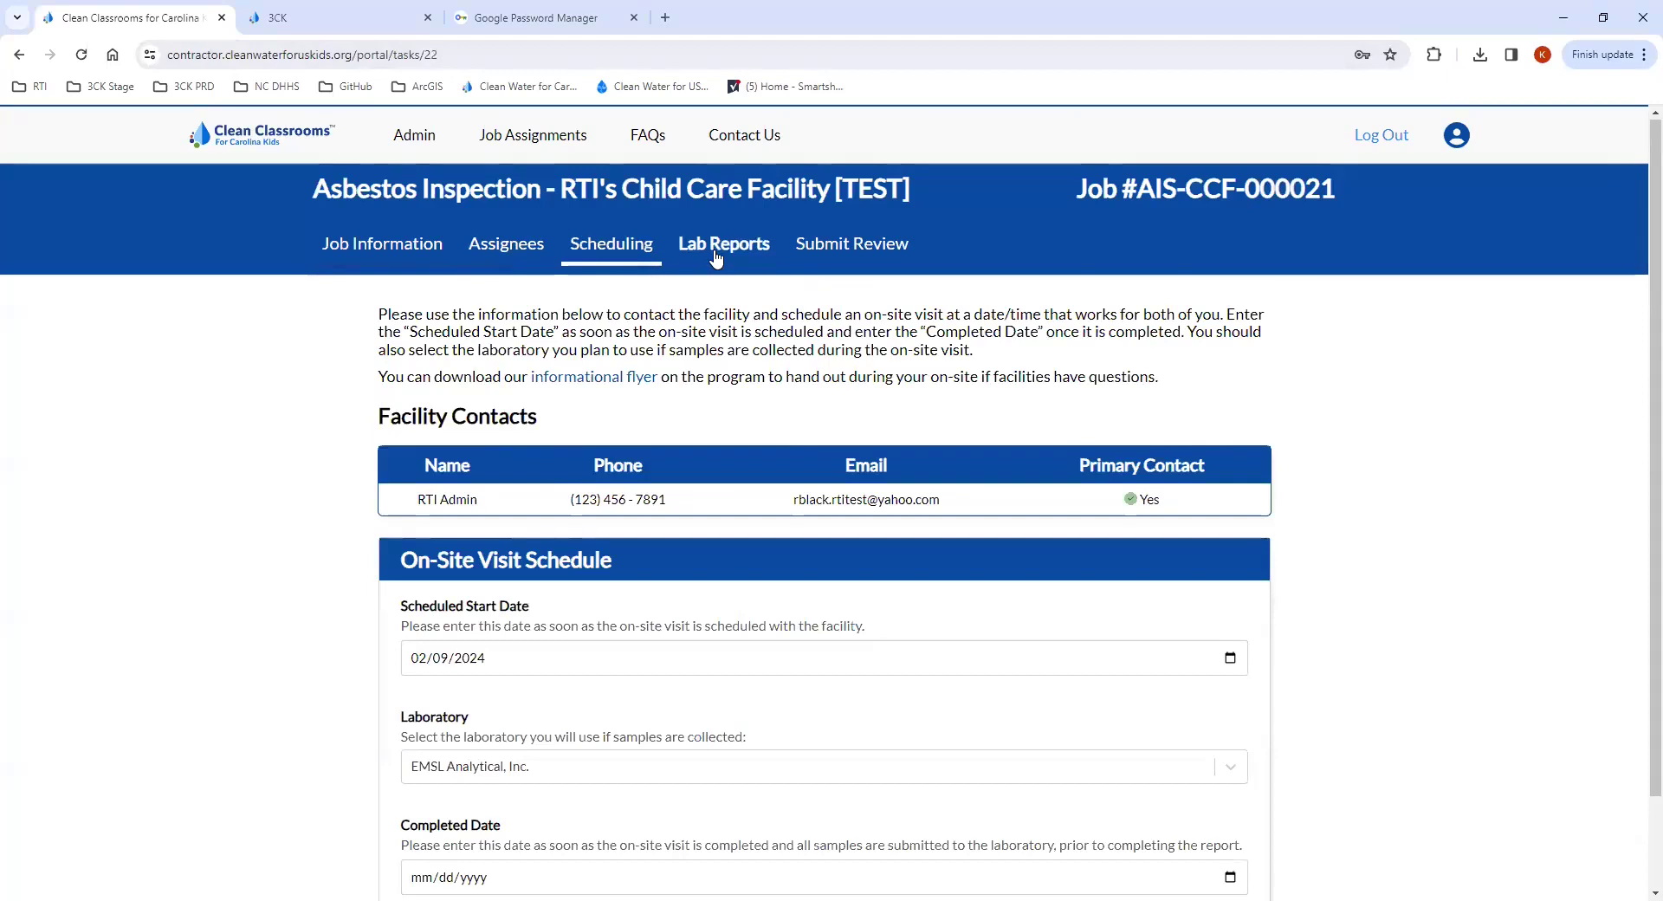
click(725, 253)
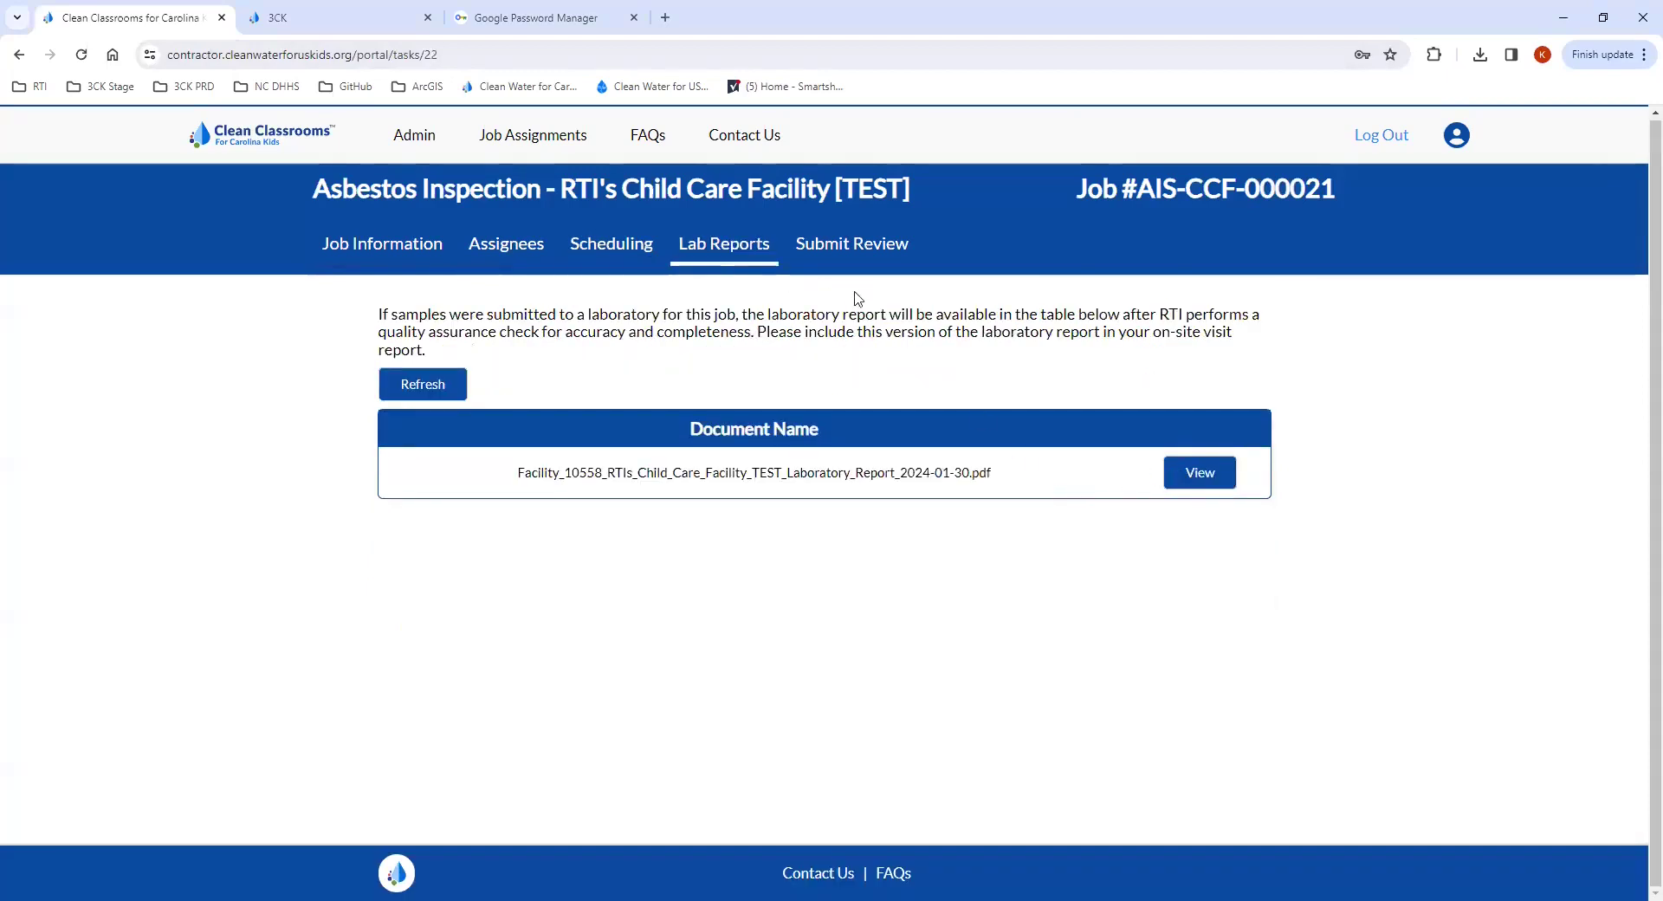
click(845, 245)
click(130, 383)
click(137, 401)
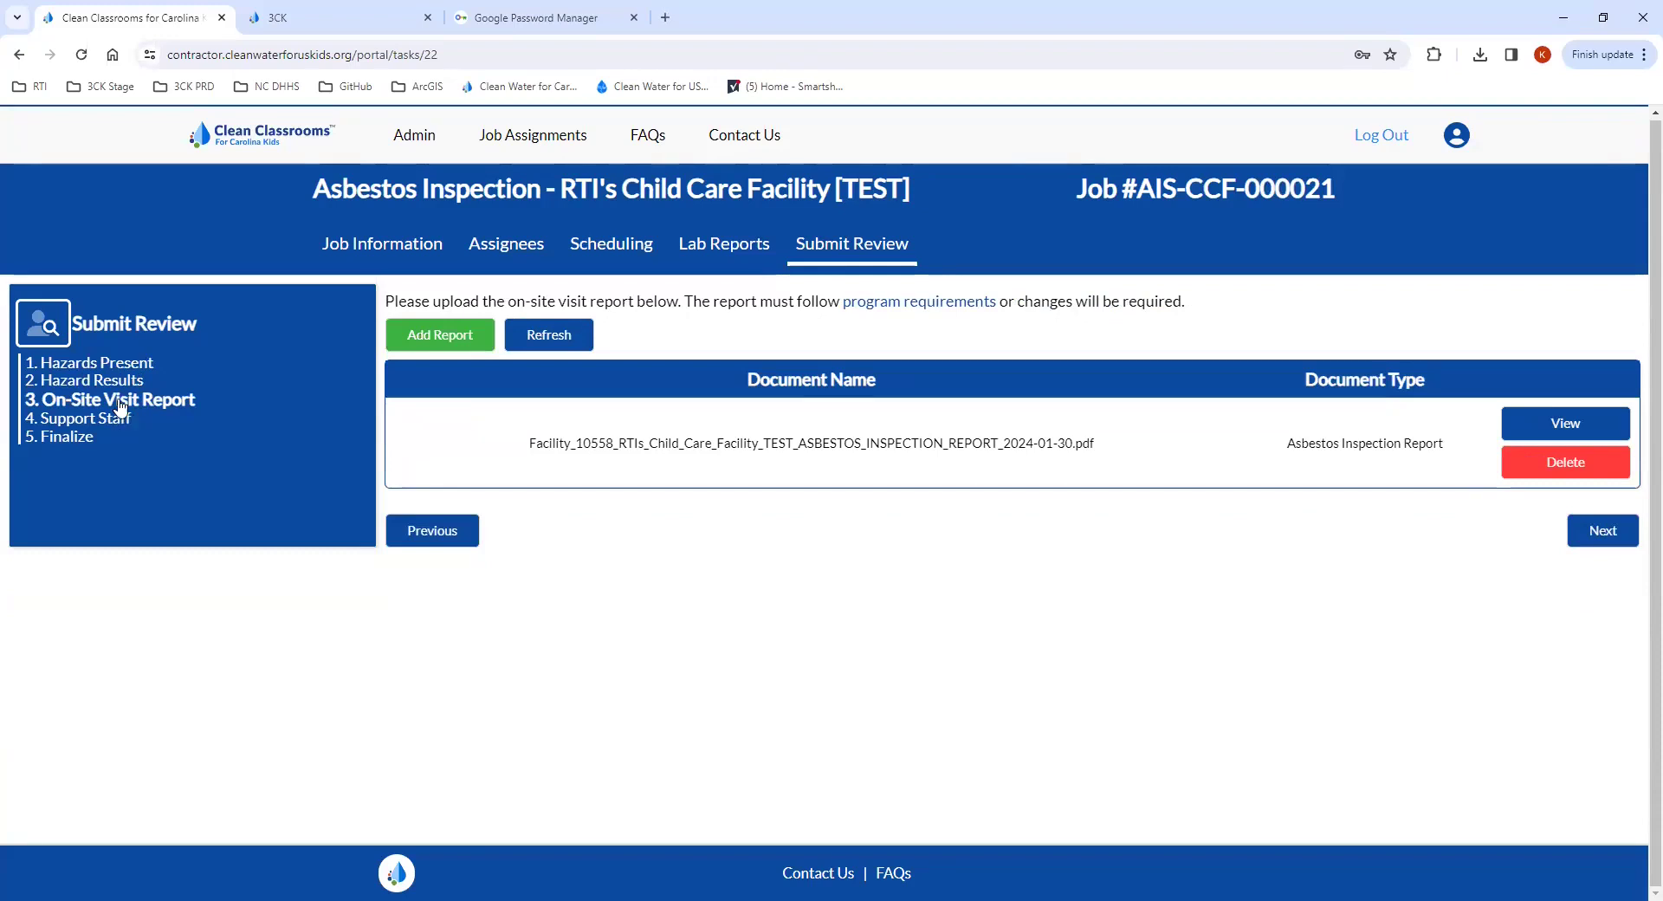
Change the estimated quantity unit of the HGA-1 hazard to Linear Feet and save the hazard update.
click(114, 385)
click(1574, 518)
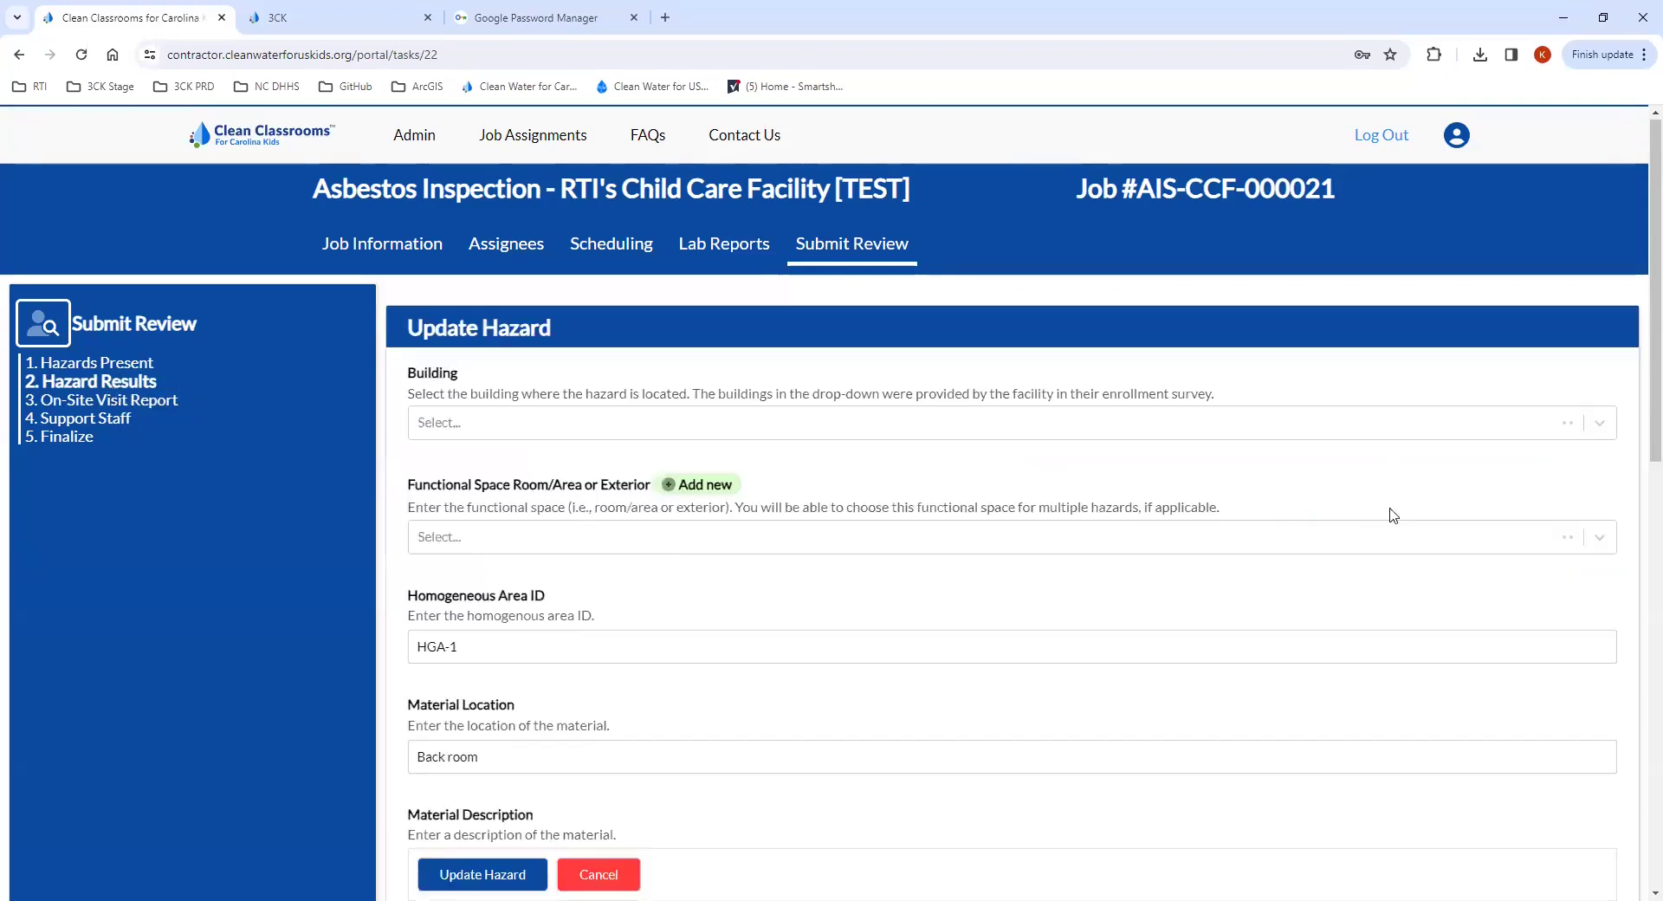
scroll(675, 546, down, 2)
scroll(593, 487, down, 3)
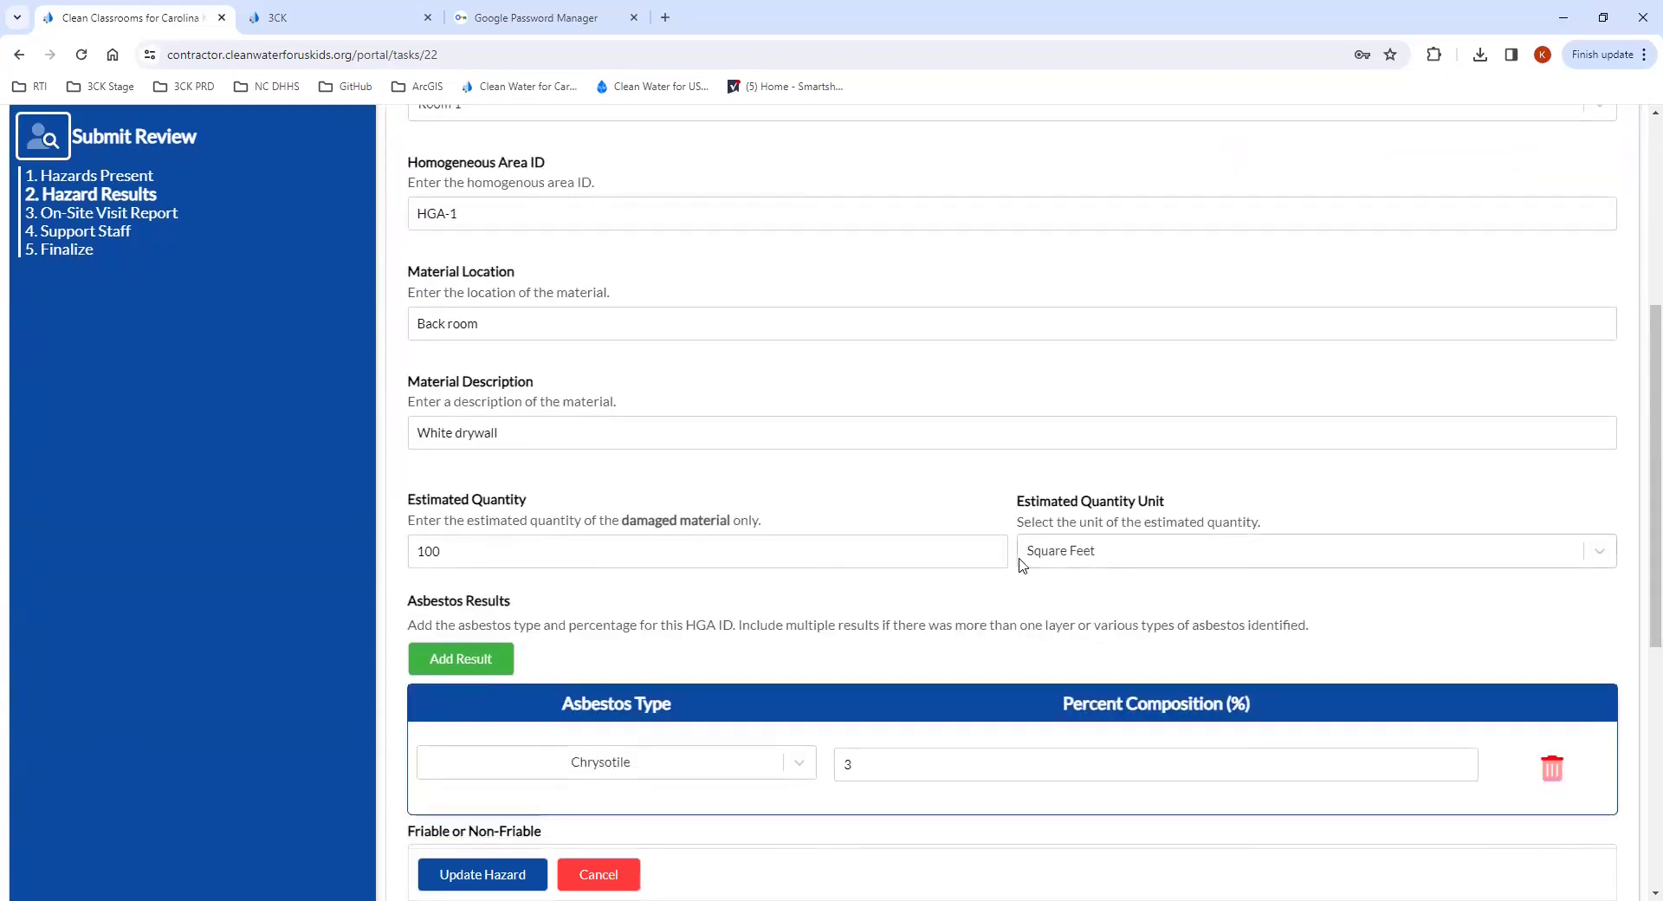
click(1146, 556)
click(1059, 592)
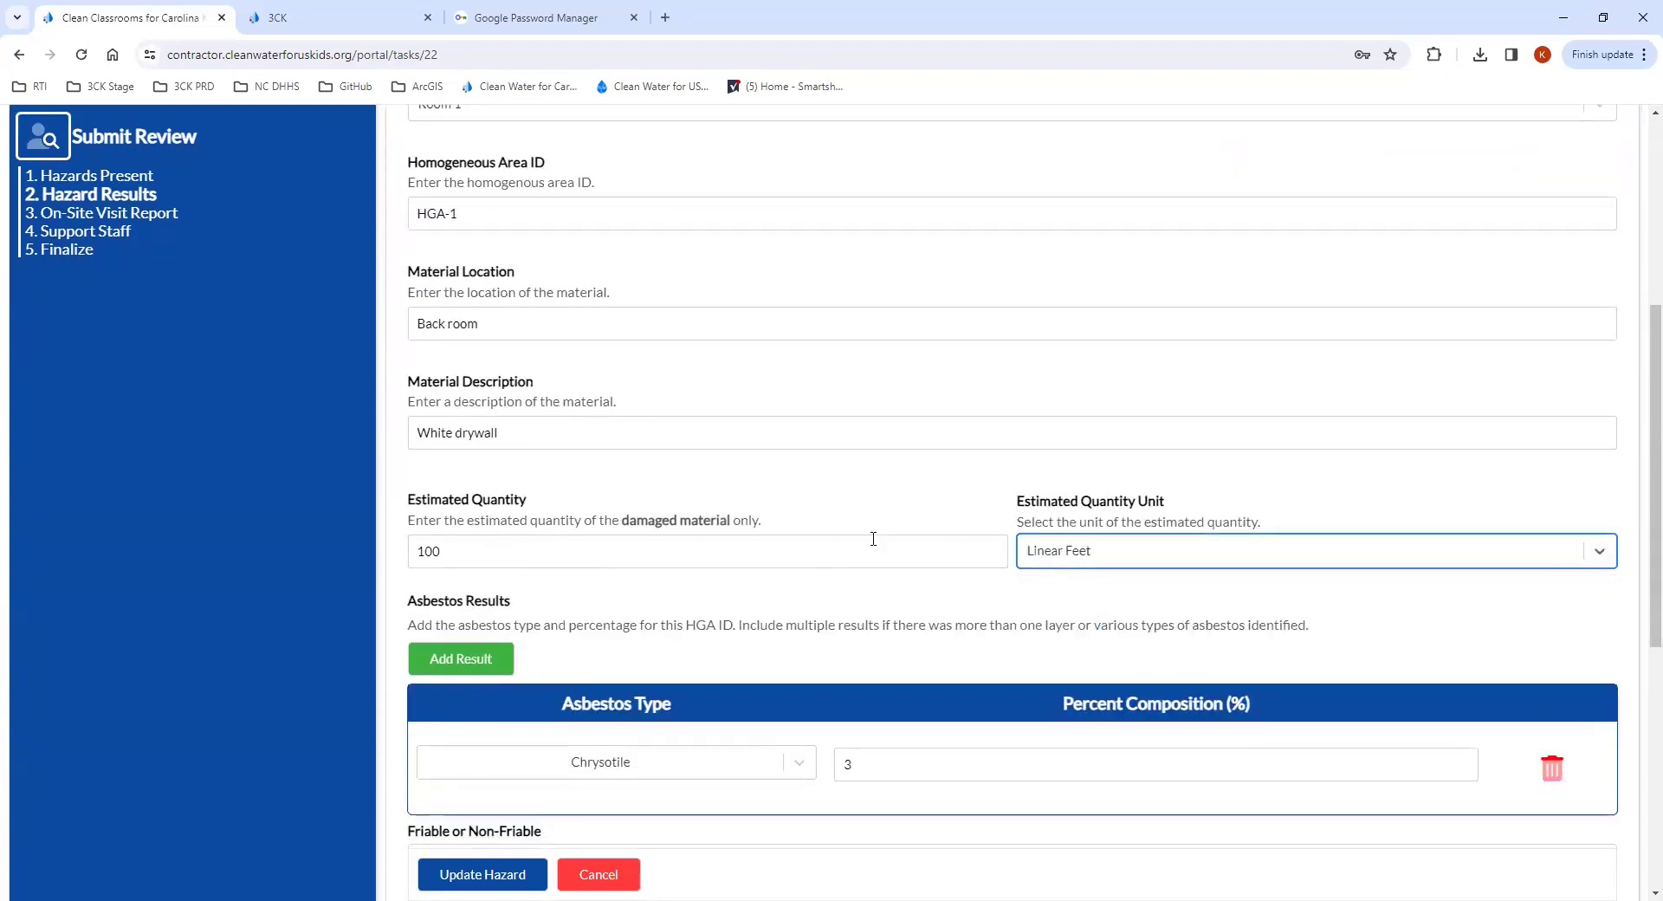
scroll(876, 538, down, 1)
click(474, 872)
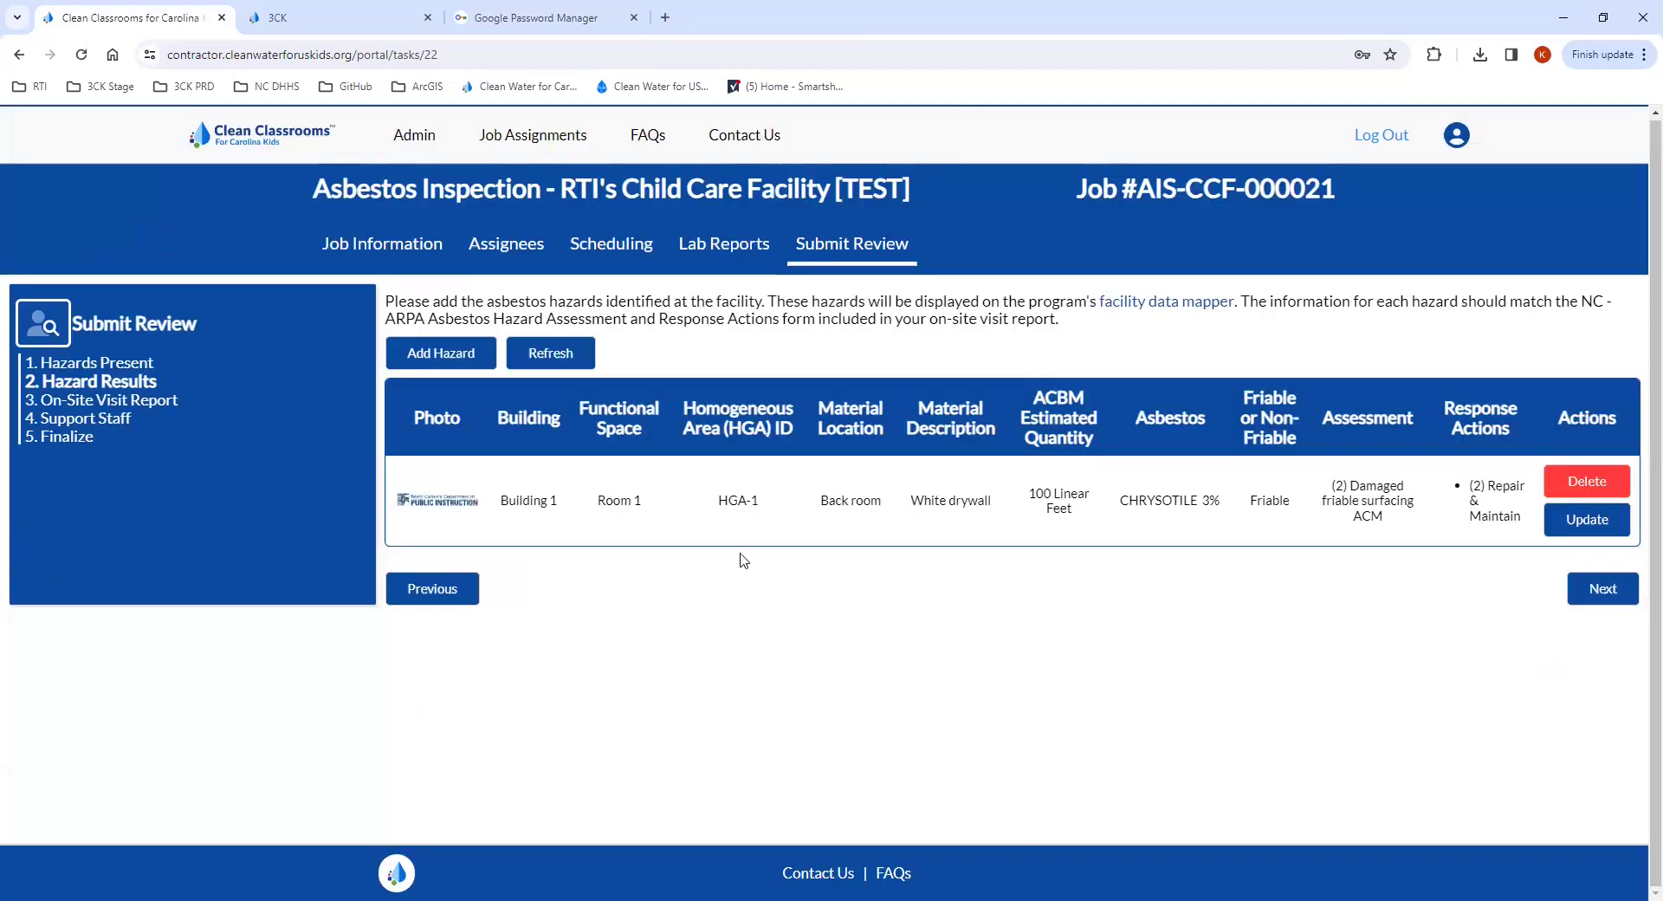
Finalize the revised review by answering Yes to both certification statements, and confirm its resubmission.
click(75, 441)
click(472, 332)
click(468, 369)
click(458, 417)
click(440, 459)
click(439, 496)
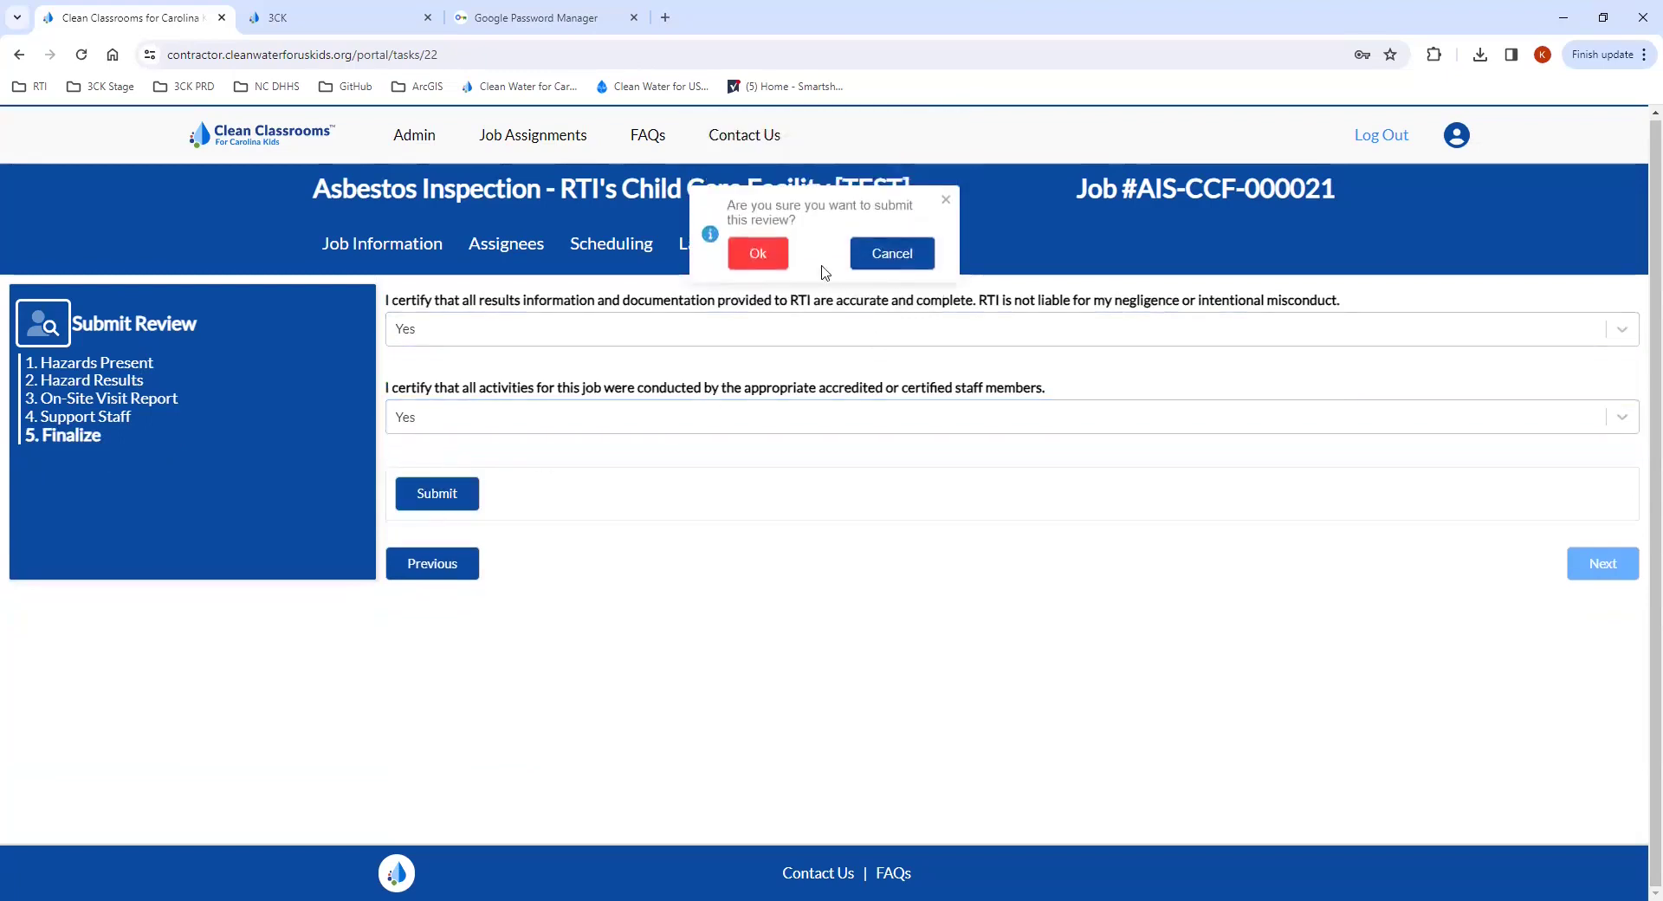
click(755, 198)
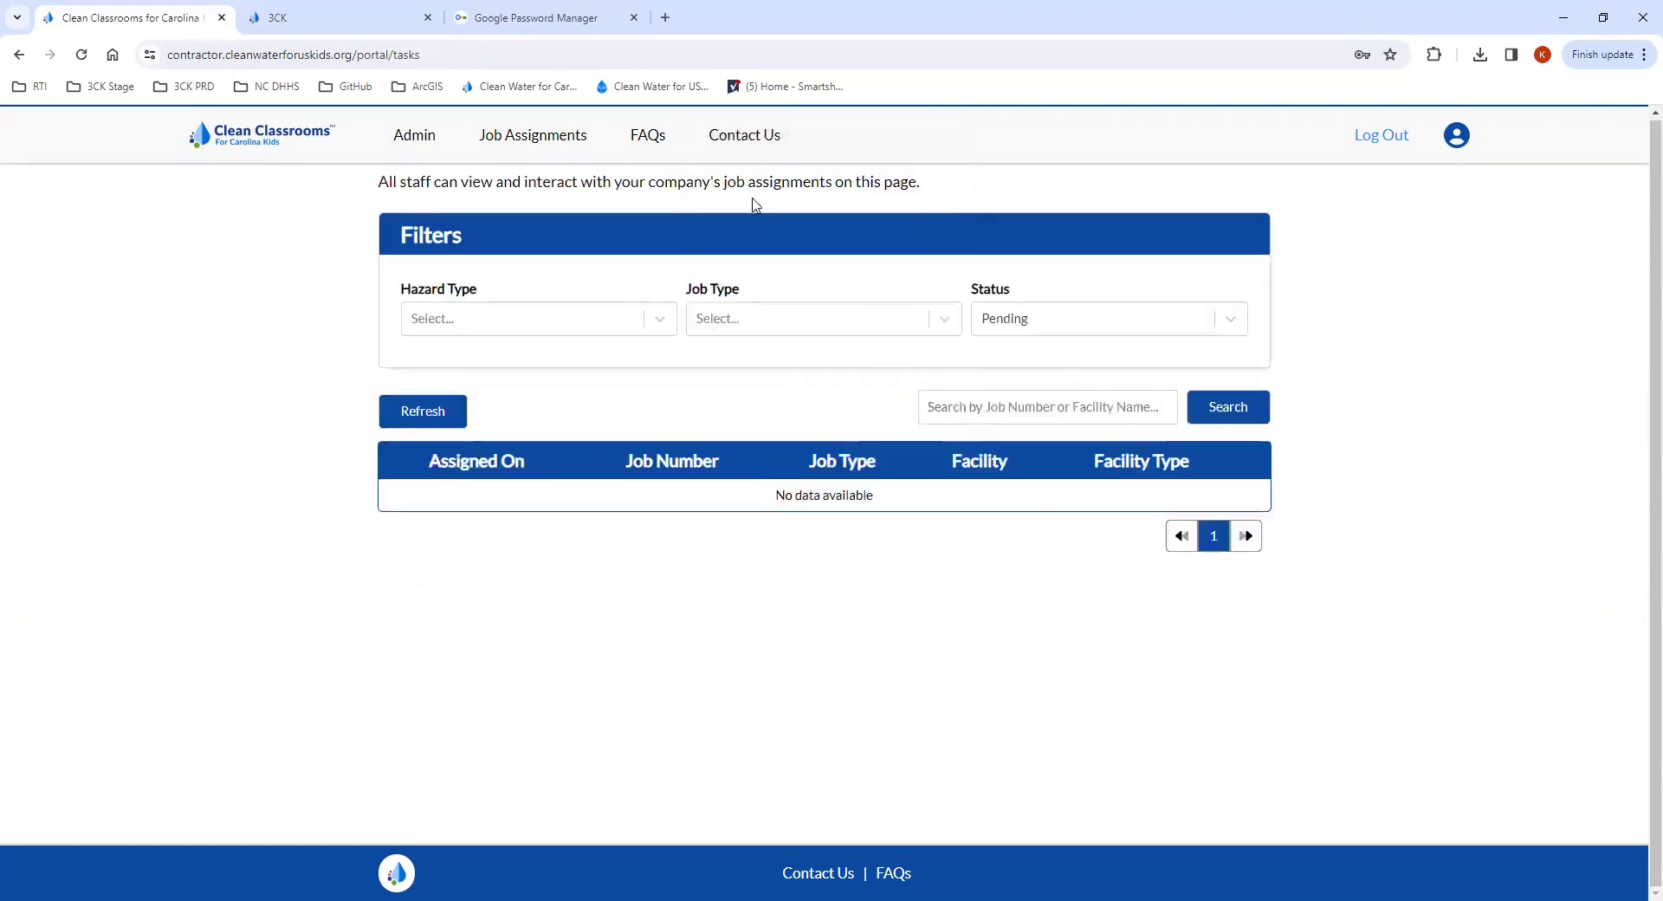
Filter the job assignments by the status Under Review and by Completed, and reopen the status choices.
click(1106, 318)
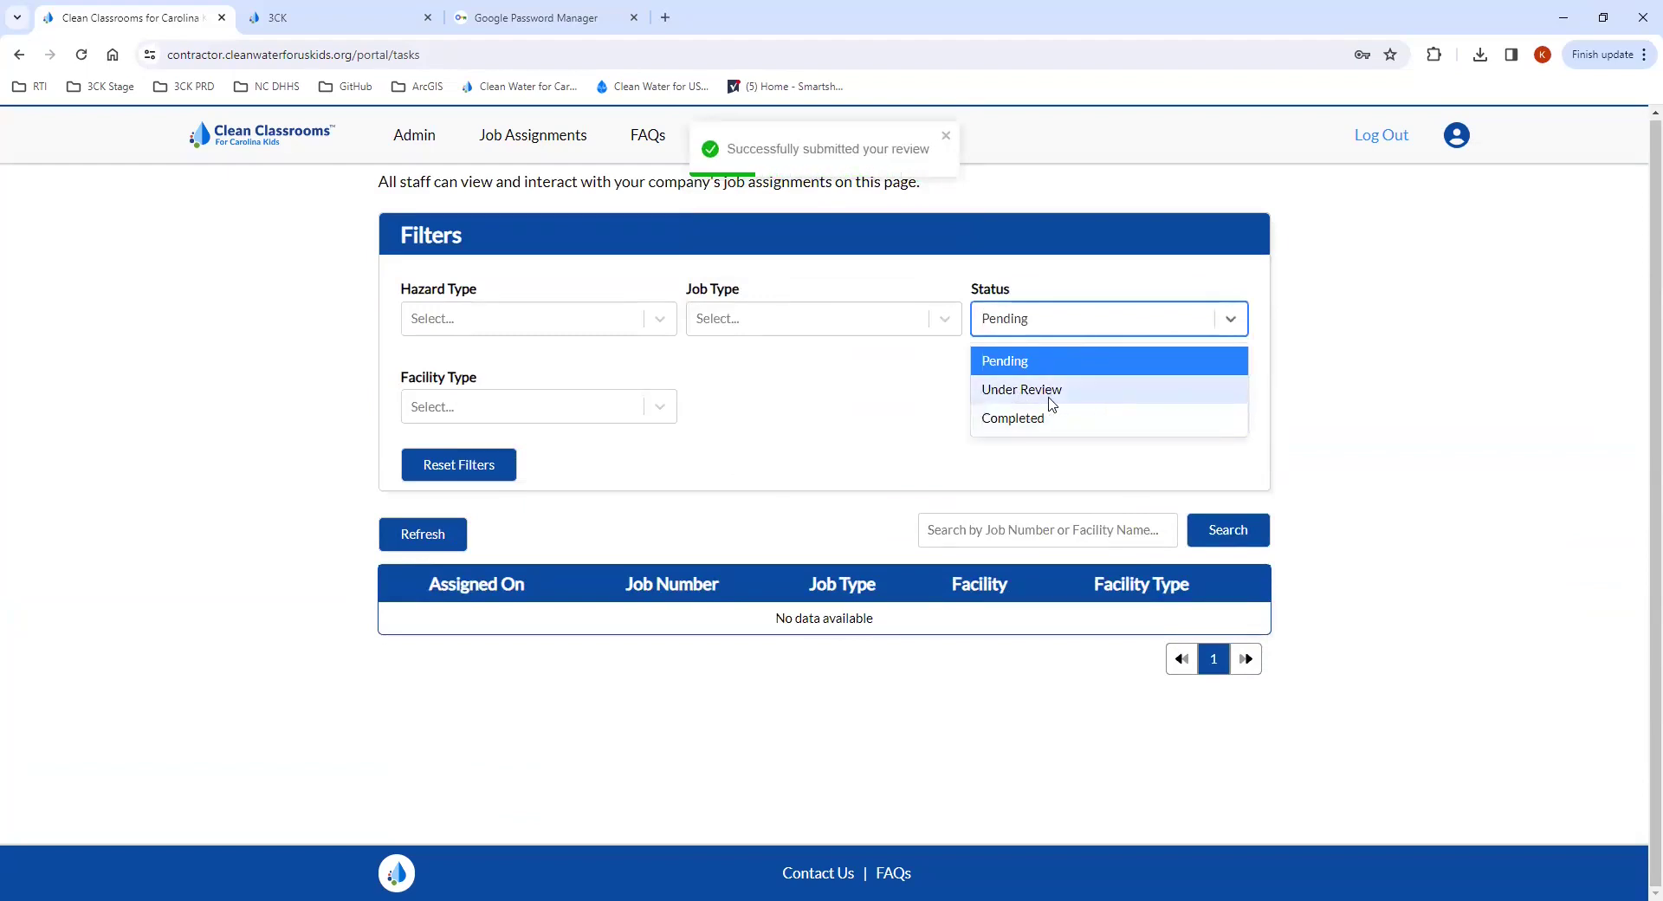
click(1051, 402)
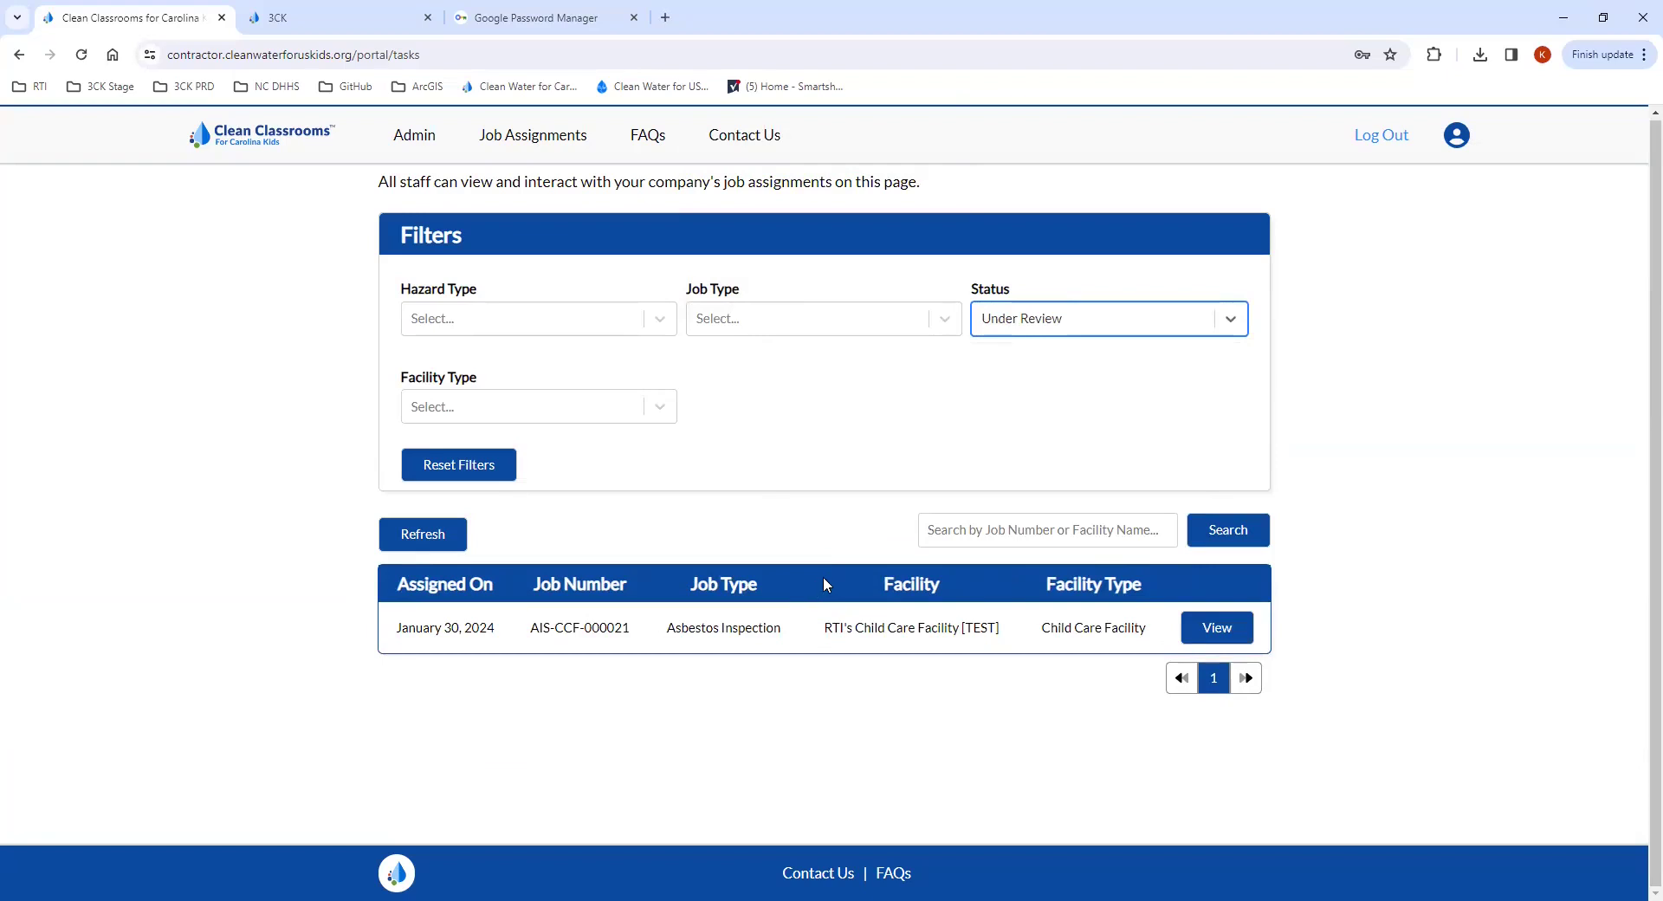
click(1065, 319)
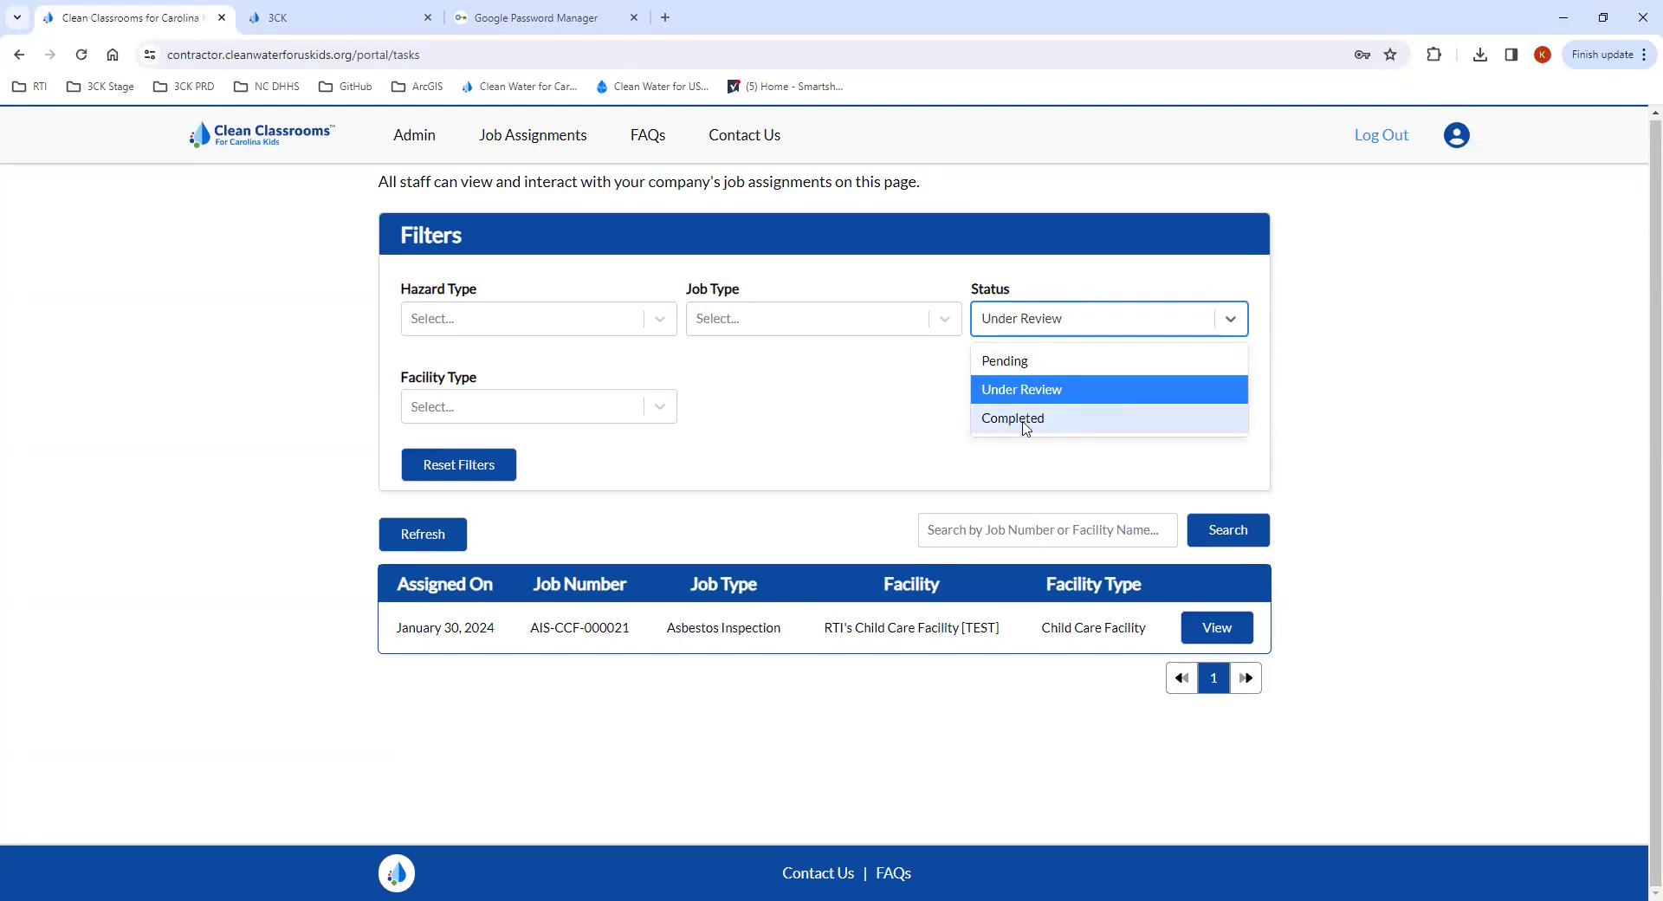
click(1025, 419)
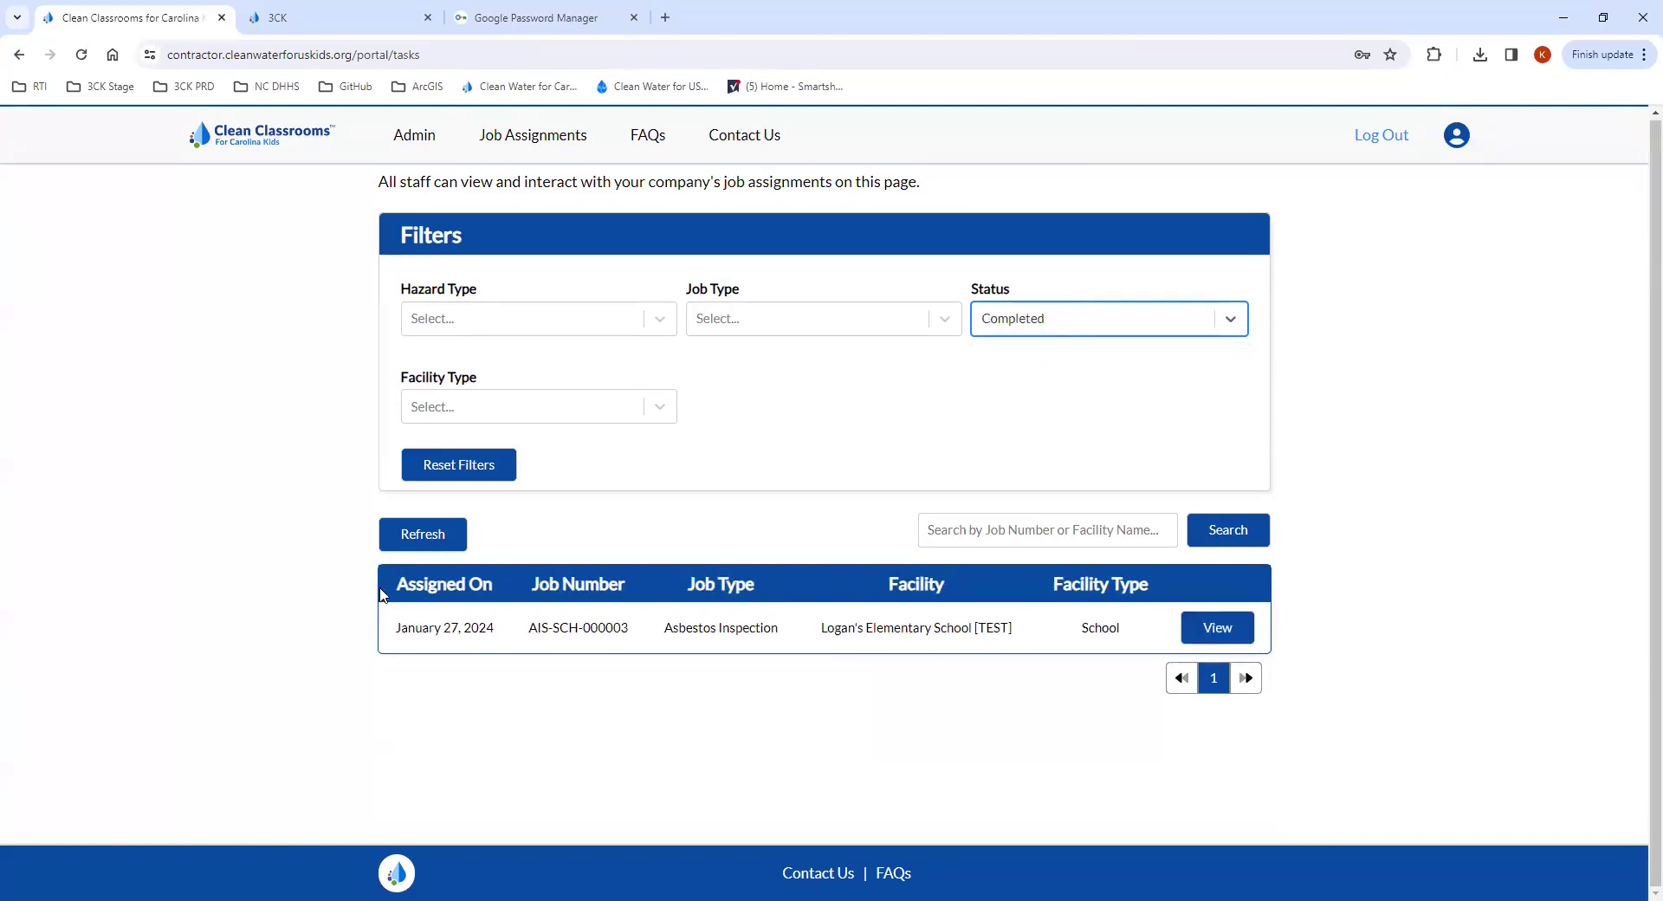
click(1002, 328)
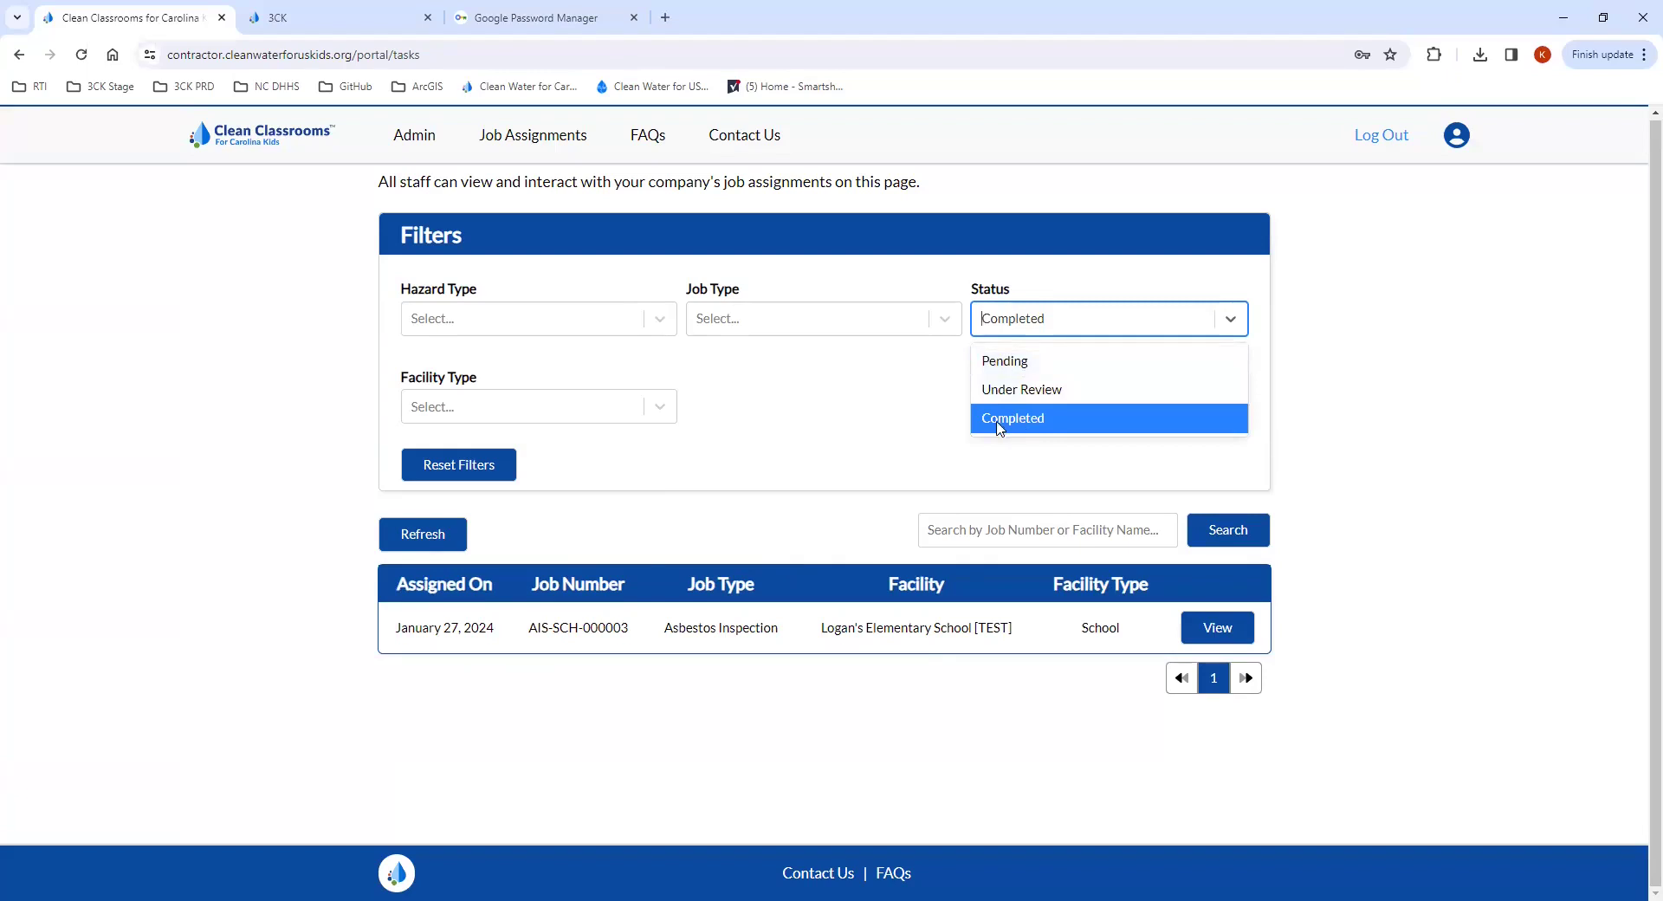